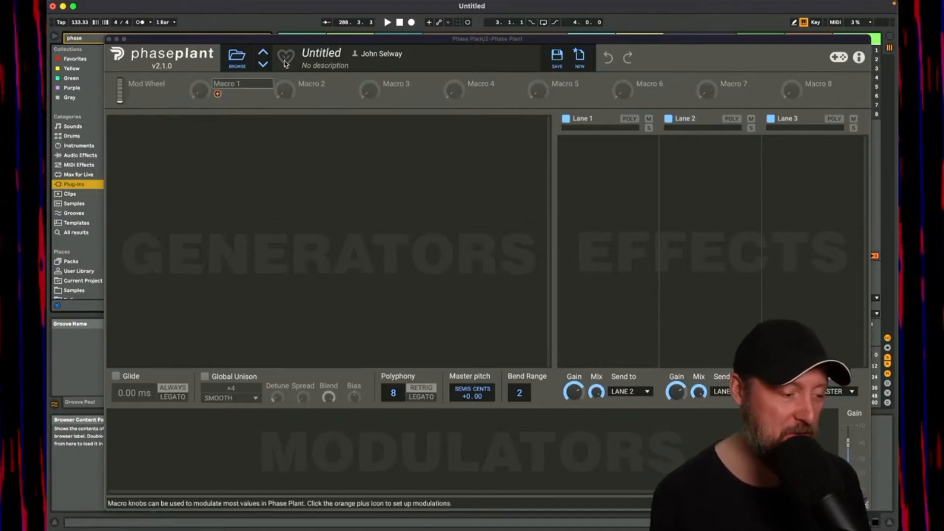
Examine the factory preset browser, then the available generator types and modulator types.
{"action": "left_click", "coordinate": [238, 58]}
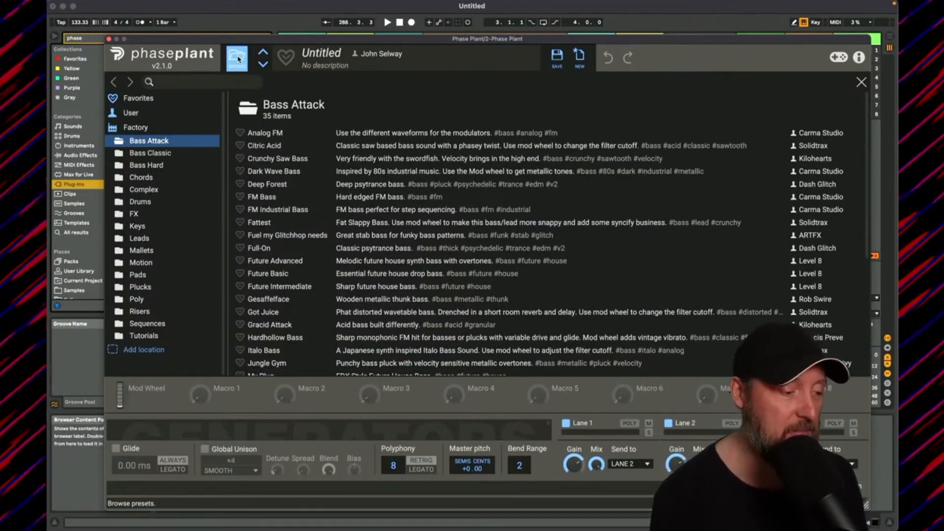
{"action": "left_click", "coordinate": [237, 58]}
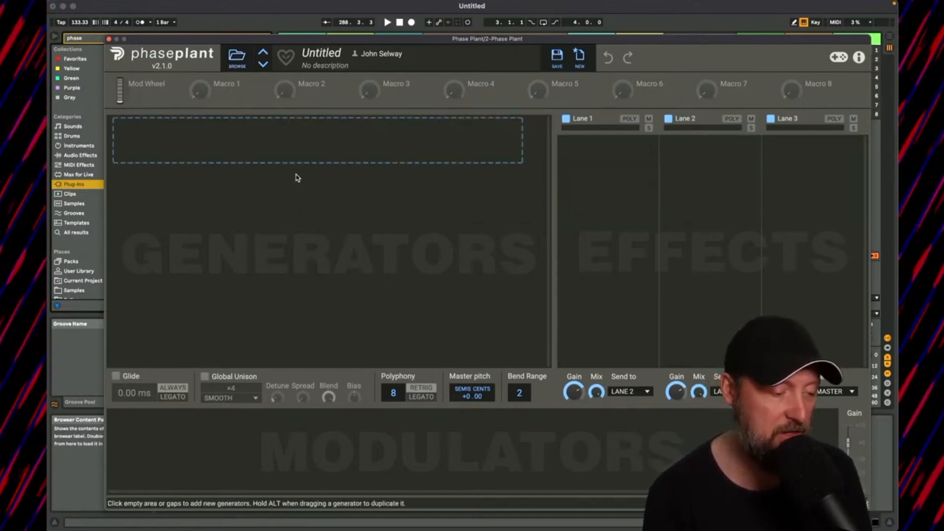
{"action": "left_click", "coordinate": [293, 153]}
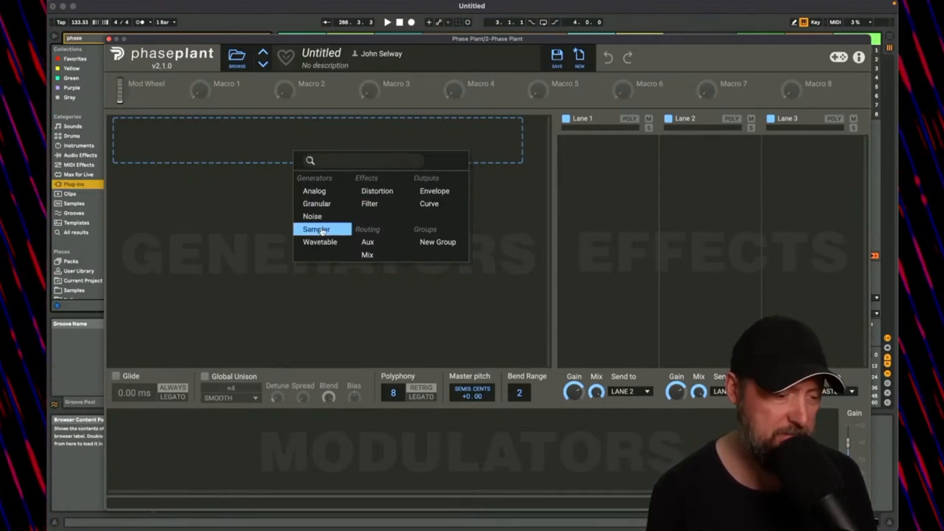
{"action": "left_click", "coordinate": [336, 487]}
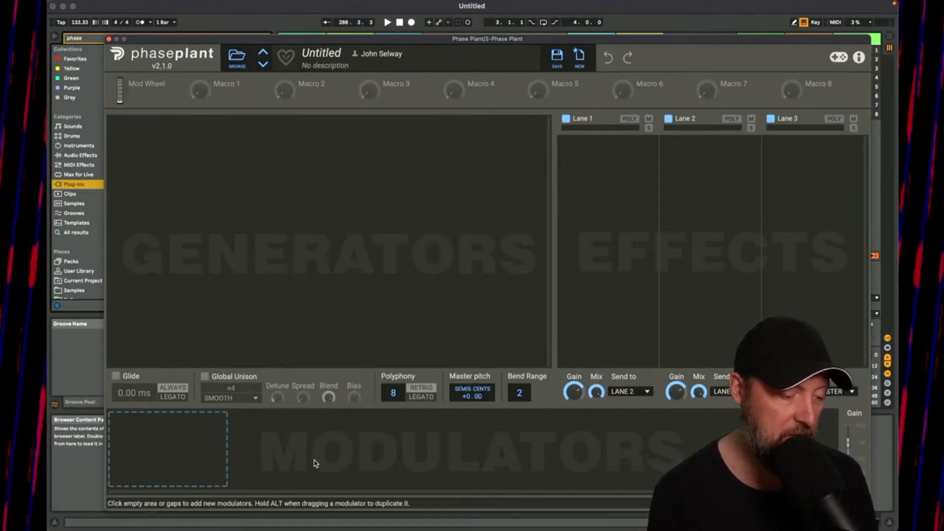
{"action": "left_click", "coordinate": [176, 457]}
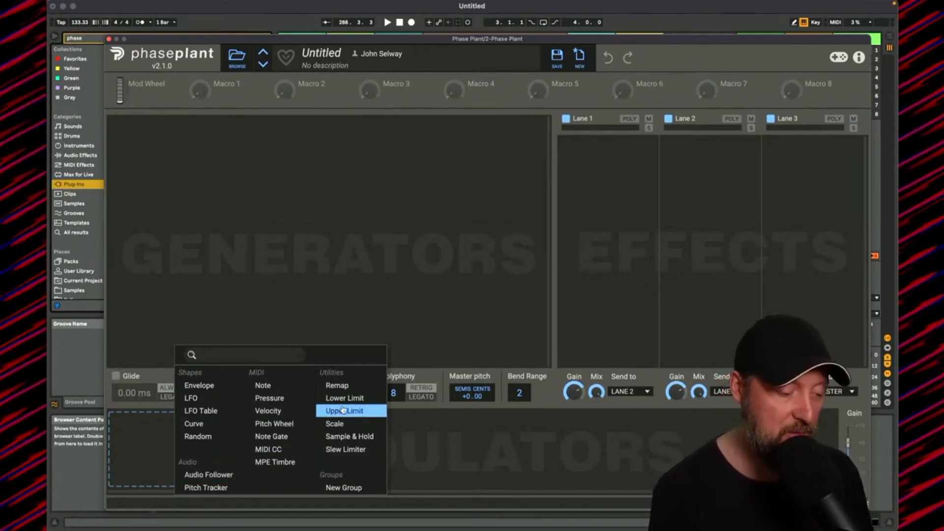
{"action": "left_click", "coordinate": [153, 454]}
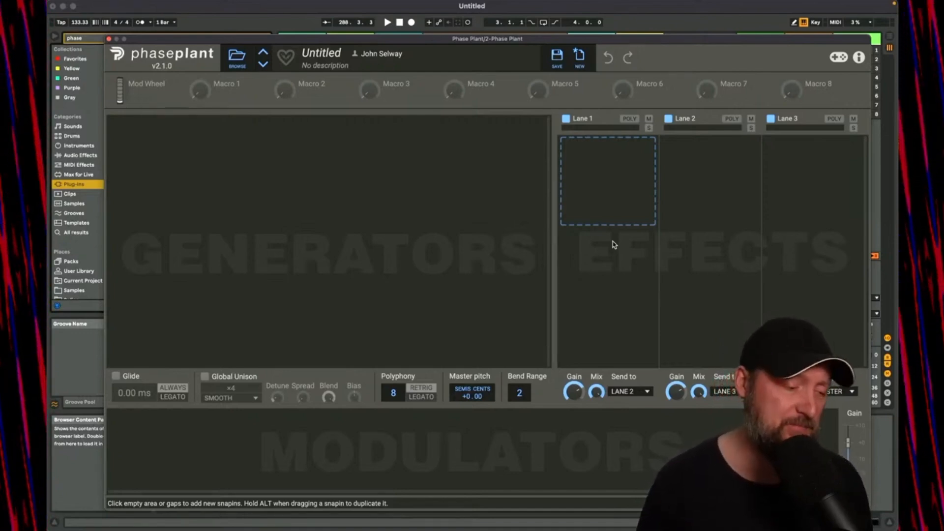
Add an Analog generator and, in the empty area below it, a Filter effect as a separate group.
{"action": "left_click", "coordinate": [237, 159]}
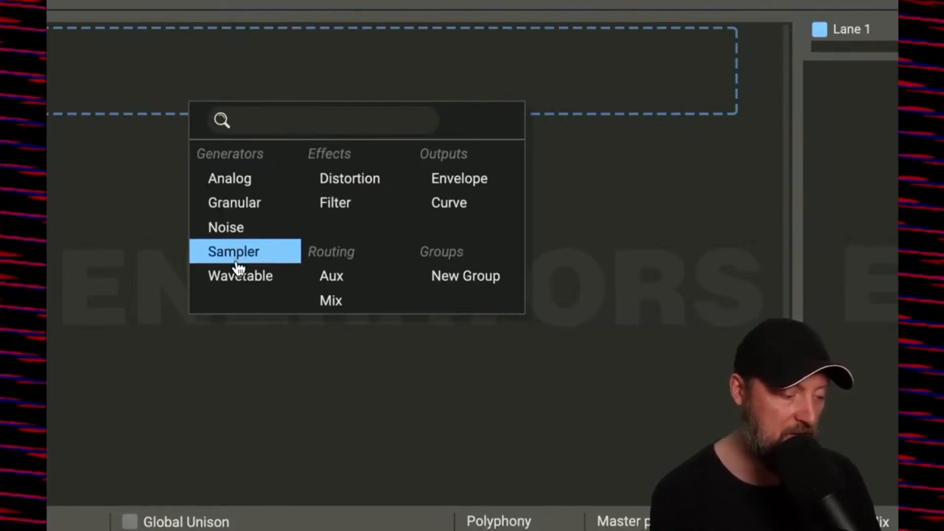
{"action": "left_click", "coordinate": [240, 181]}
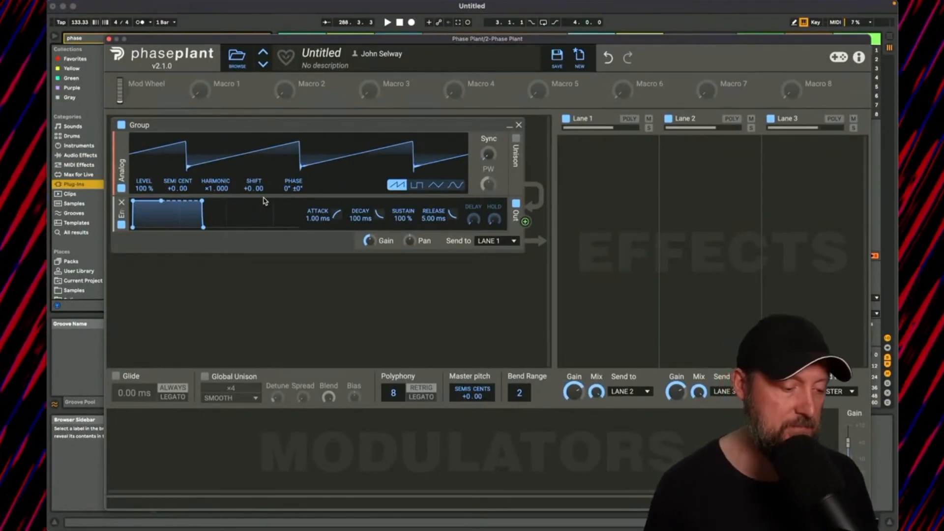
{"action": "mouse_move", "coordinate": [241, 197]}
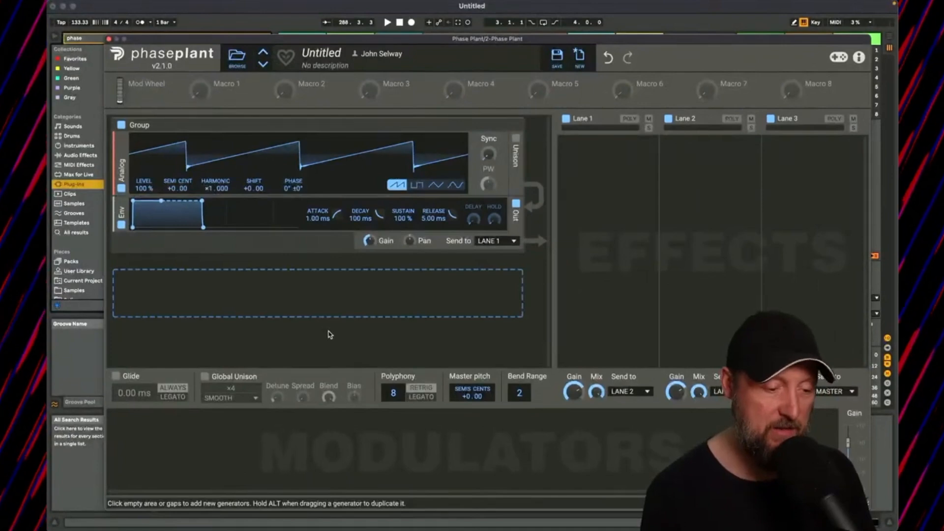
{"action": "left_click", "coordinate": [253, 308]}
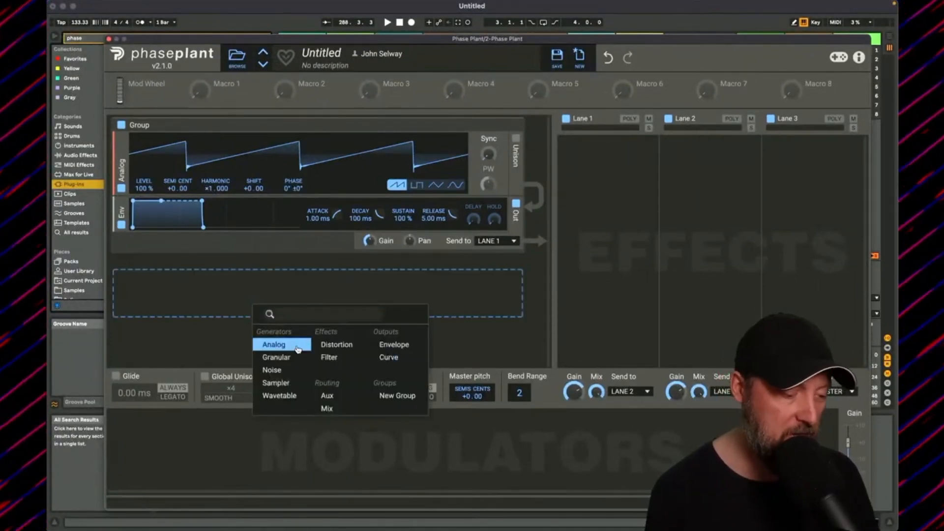
{"action": "left_click", "coordinate": [323, 358]}
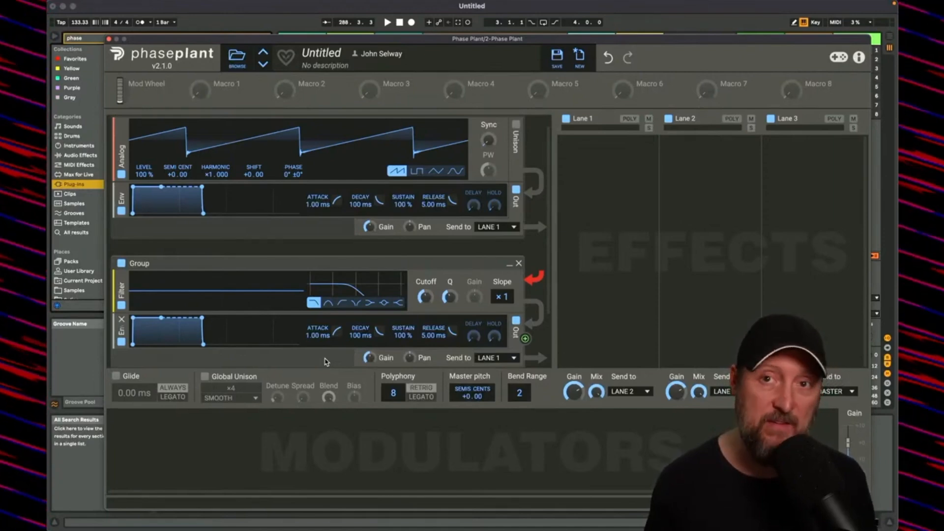
Close the synth window and delete the second Phase Plant track.
{"action": "left_click", "coordinate": [108, 38]}
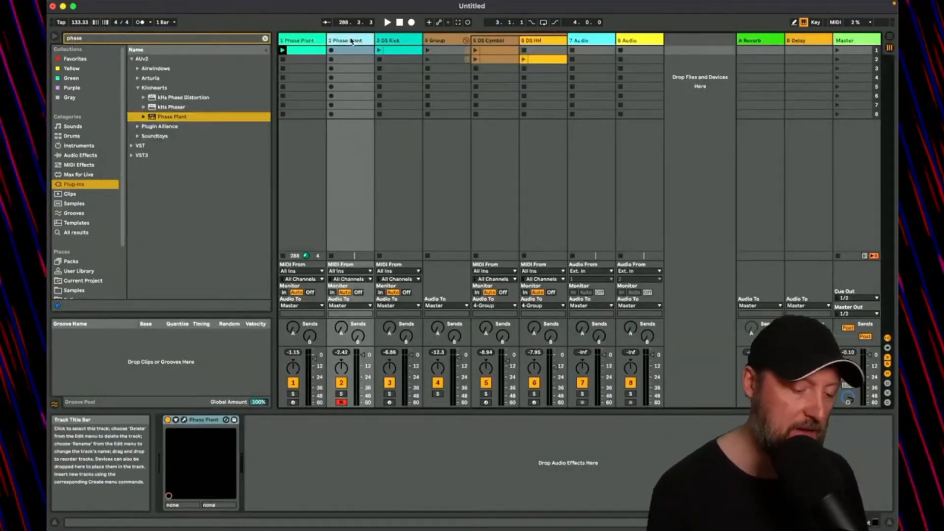
{"action": "key", "text": "Delete"}
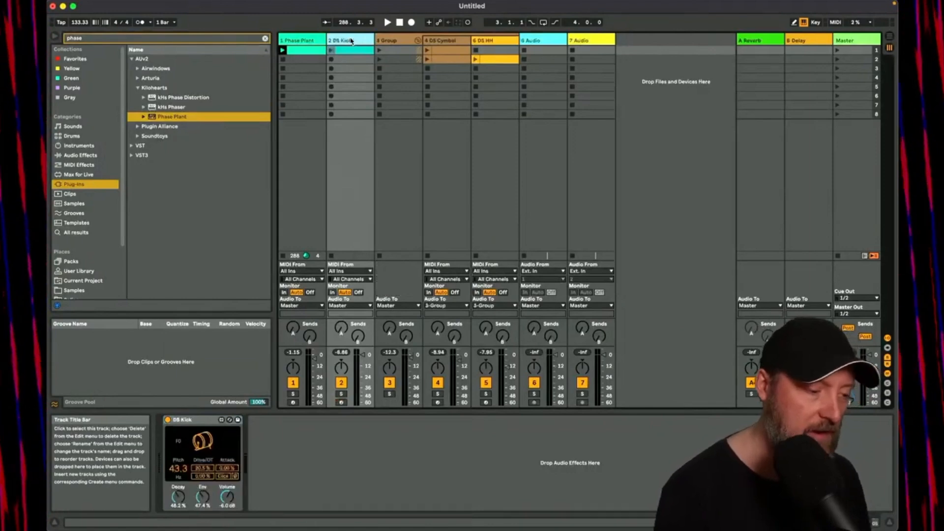
Solo the first Phase Plant track and open its Phase Plant window.
{"action": "left_click", "coordinate": [292, 393]}
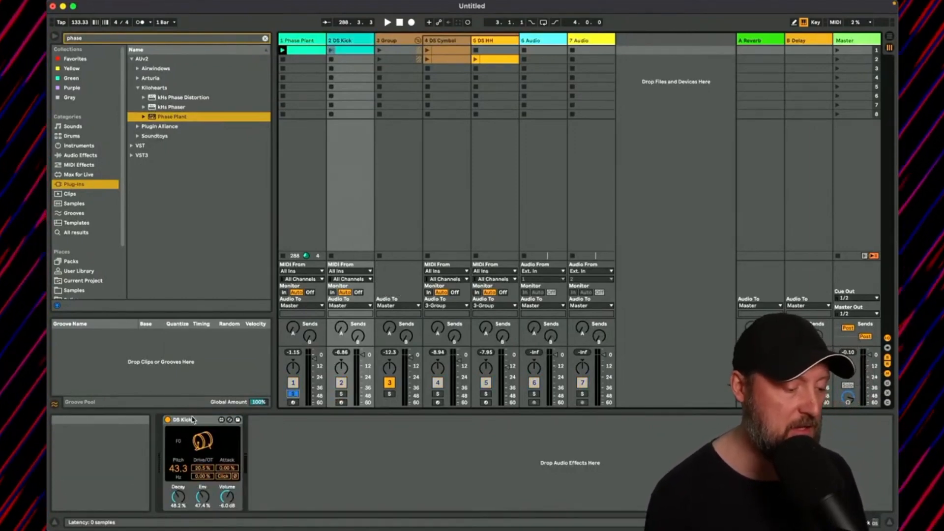
{"action": "left_click", "coordinate": [309, 41]}
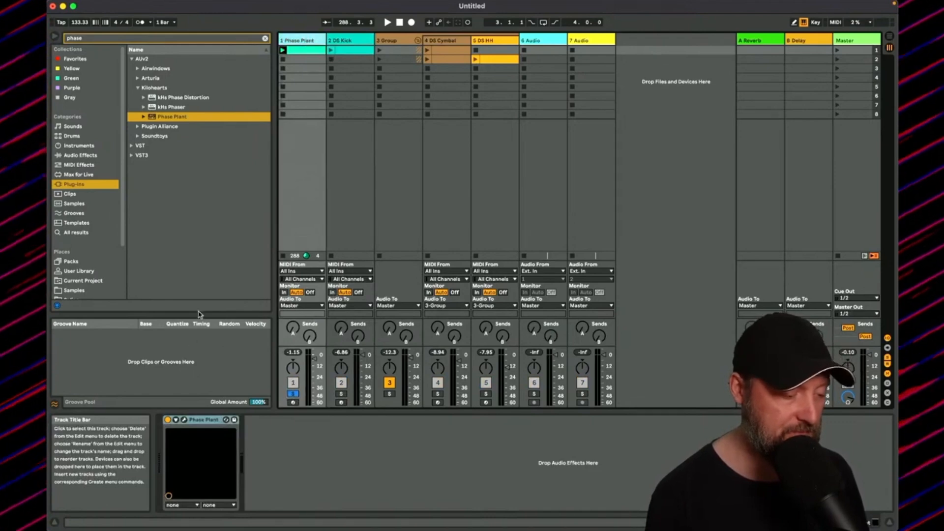
{"action": "left_click", "coordinate": [184, 420]}
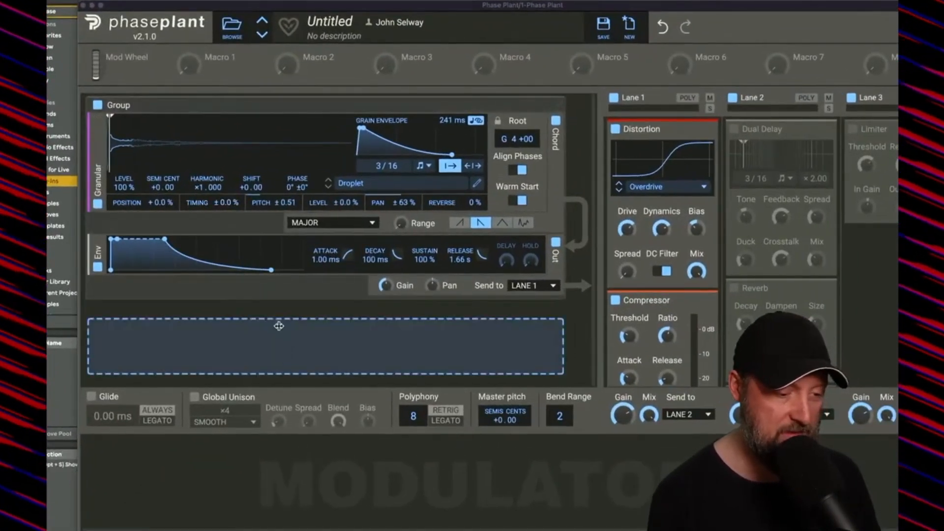
{"action": "left_click_drag", "start_coordinate": [279, 326], "coordinate": [303, 248]}
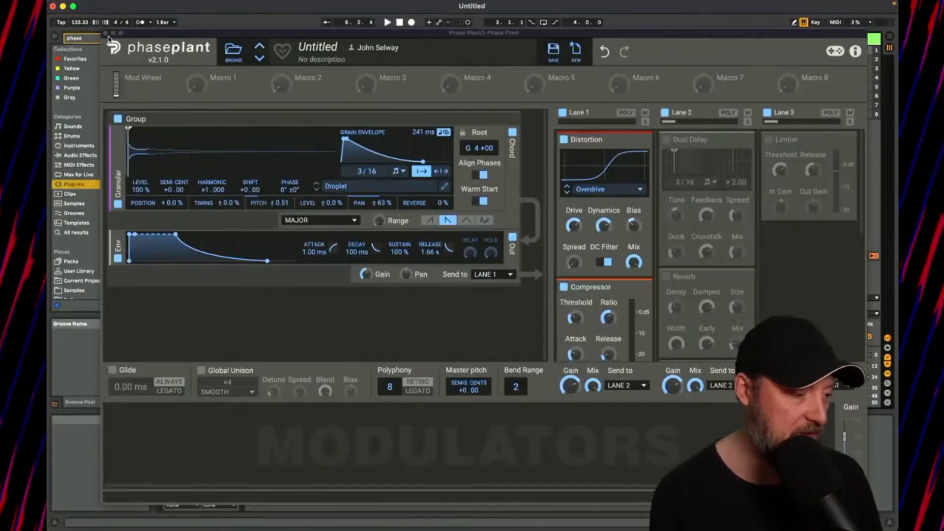
Move the synth window off the browser and search the Samples folder for "droplet".
{"action": "left_click_drag", "start_coordinate": [230, 58], "coordinate": [635, 107]}
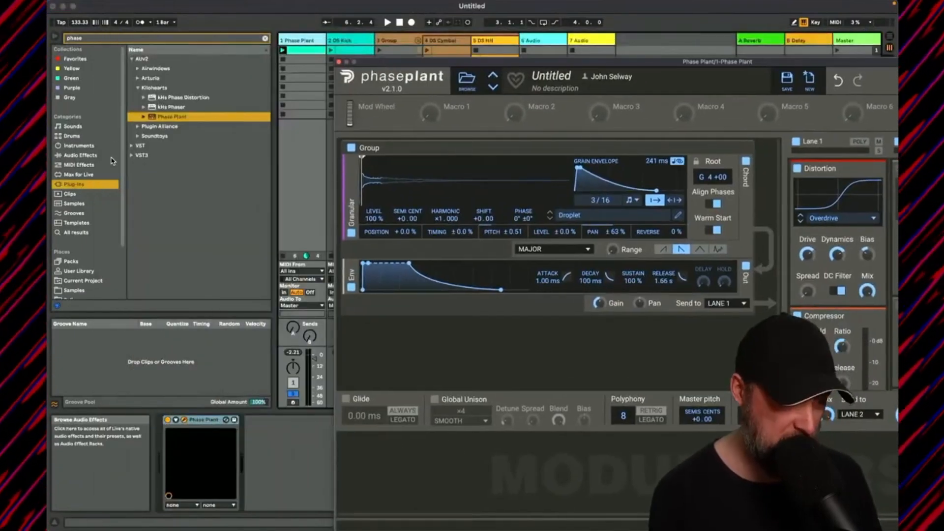
{"action": "scroll", "coordinate": [79, 244], "scroll_direction": "down", "scroll_amount": 3}
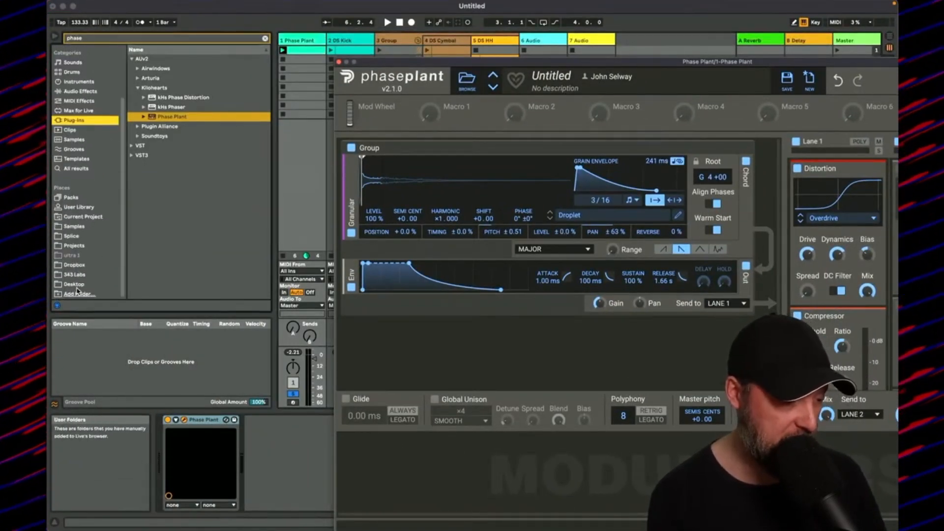
{"action": "left_click", "coordinate": [74, 227]}
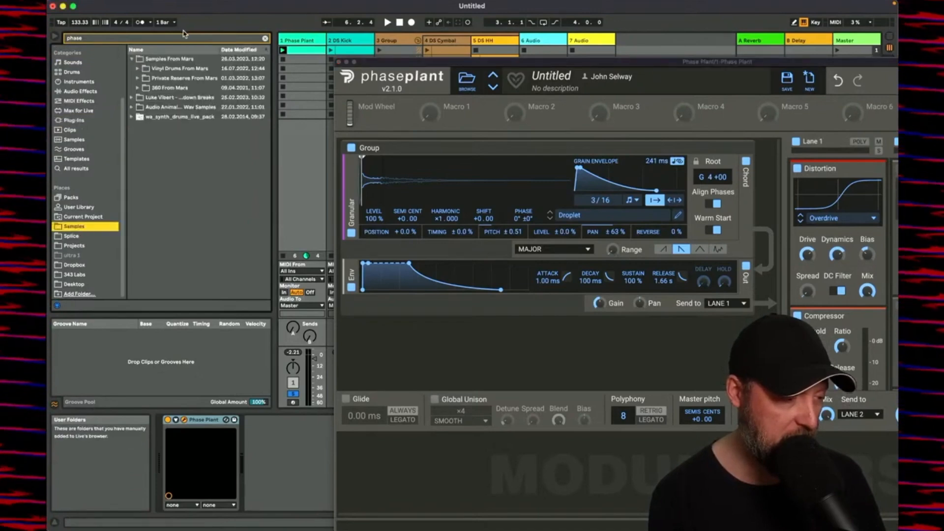
{"action": "left_click", "coordinate": [169, 40]}
{"action": "type", "text": "dropl"}
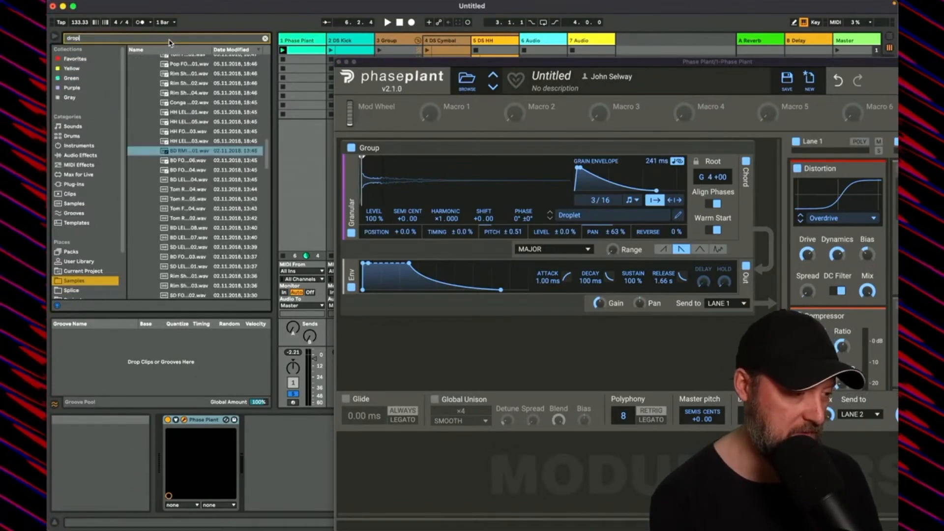
{"action": "type", "text": "et"}
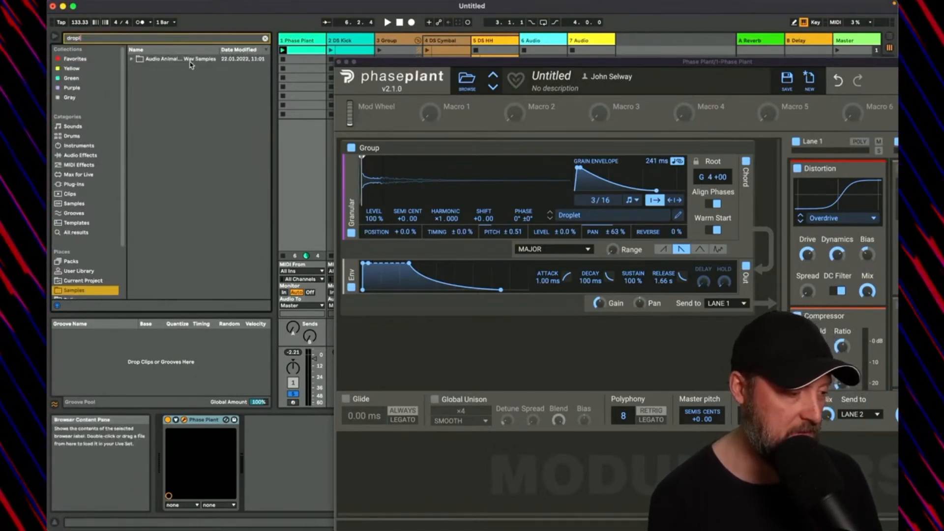
Expand the found folders down to Roland XV 5080 and select Droplet.wav.
{"action": "left_click", "coordinate": [190, 61]}
{"action": "key", "text": "Right"}
{"action": "key", "text": "Down"}
{"action": "key", "text": "Down"}
{"action": "key", "text": "Down"}
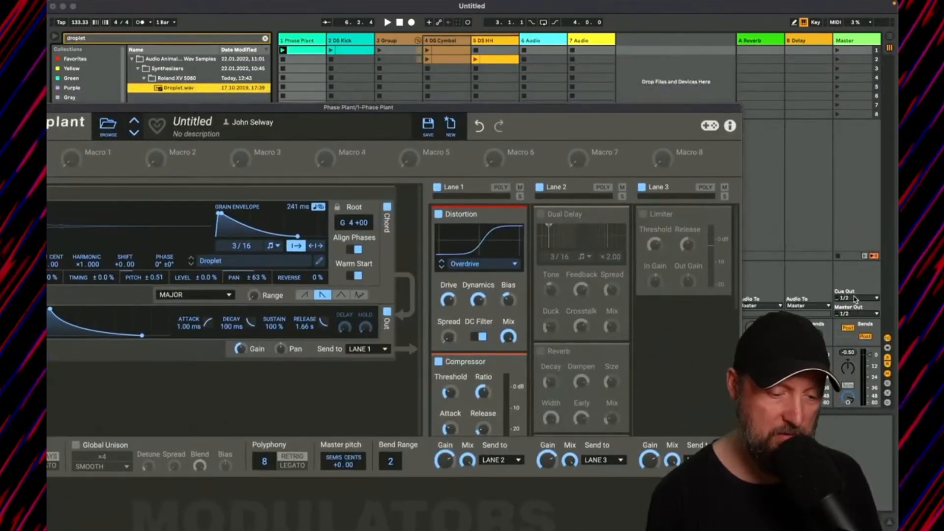
Set the master track's Cue Out to 5/6 and move the synth window clear of the sample preview.
{"action": "left_click", "coordinate": [856, 299]}
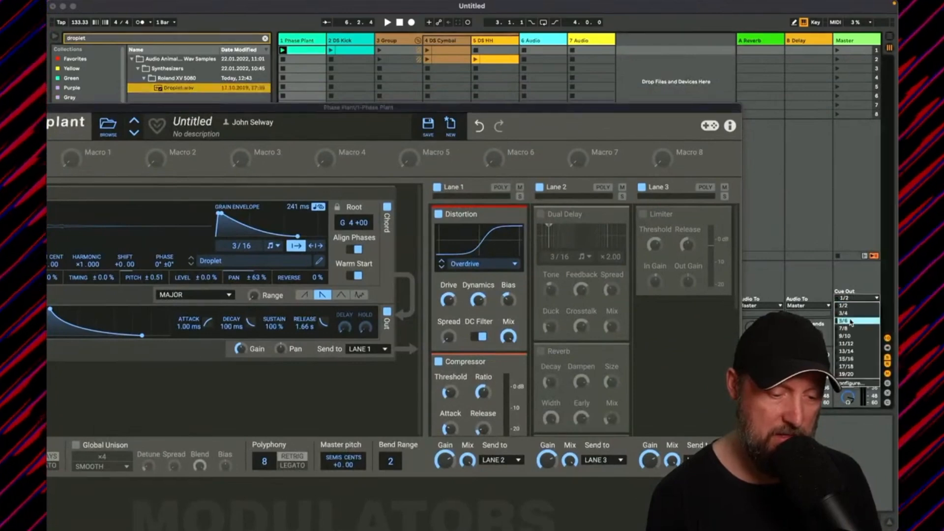
{"action": "left_click", "coordinate": [850, 320]}
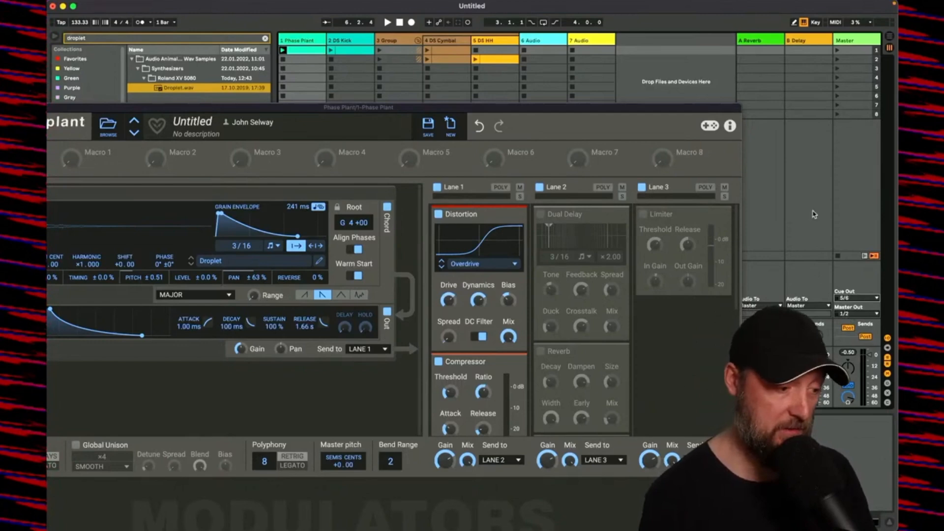
{"action": "left_click_drag", "start_coordinate": [608, 112], "coordinate": [881, 127]}
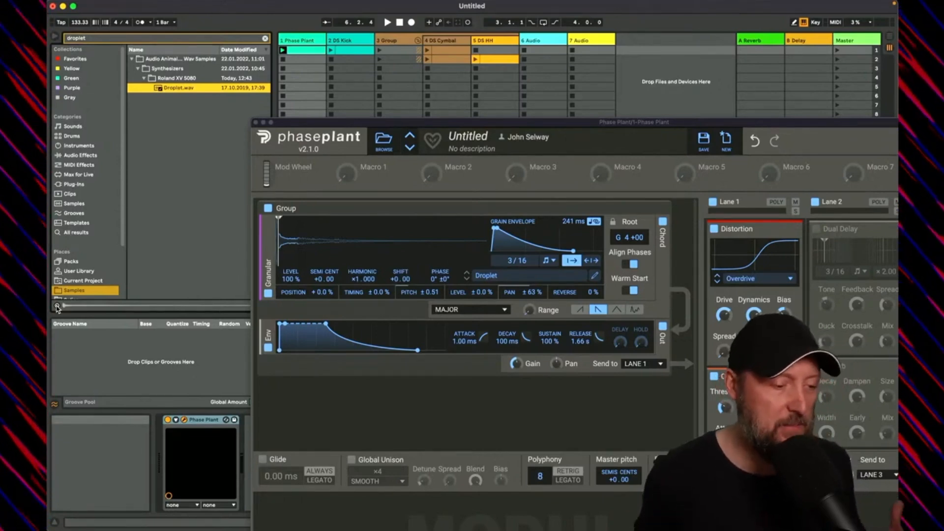
Open the first clip on the Phase Plant track, enlarge its note editor to examine the chords, and play it.
{"action": "left_click", "coordinate": [256, 121]}
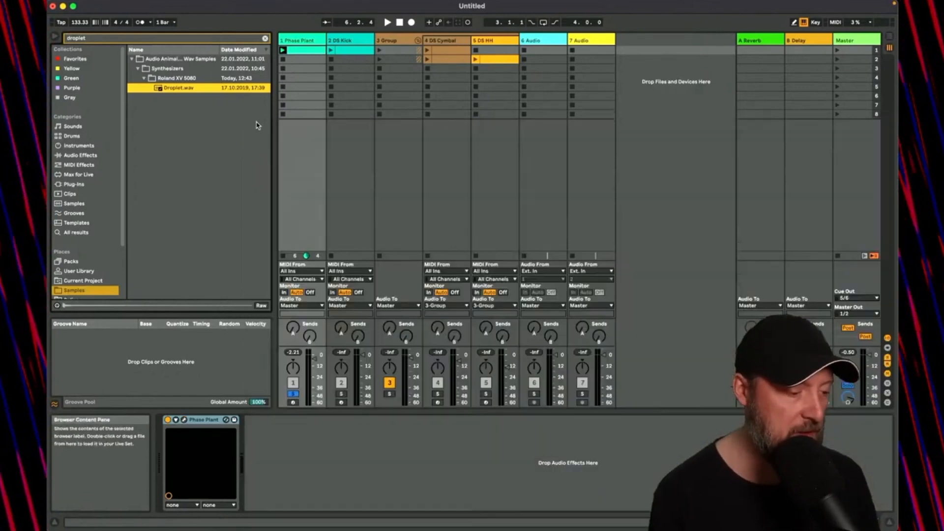
{"action": "double_click", "coordinate": [303, 51]}
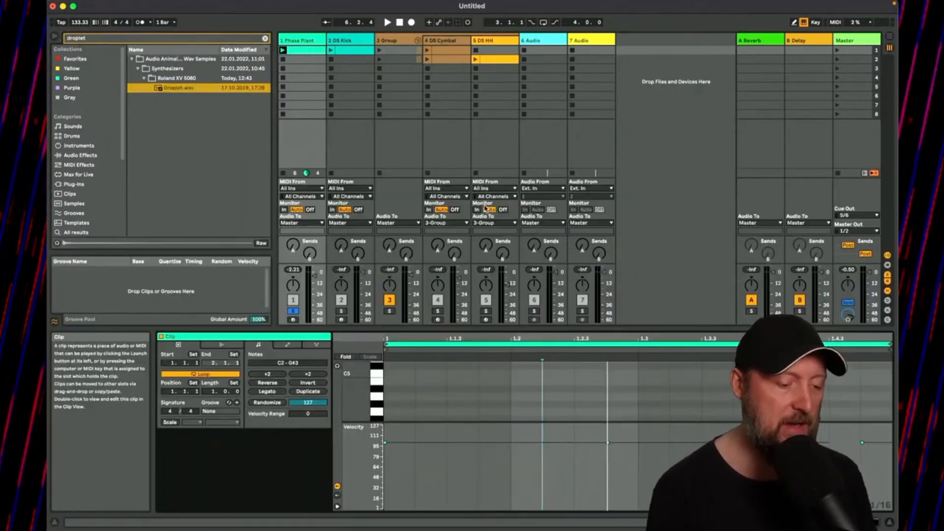
{"action": "left_click_drag", "start_coordinate": [494, 328], "coordinate": [490, 139]}
{"action": "scroll", "coordinate": [497, 256], "scroll_direction": "down", "scroll_amount": 5}
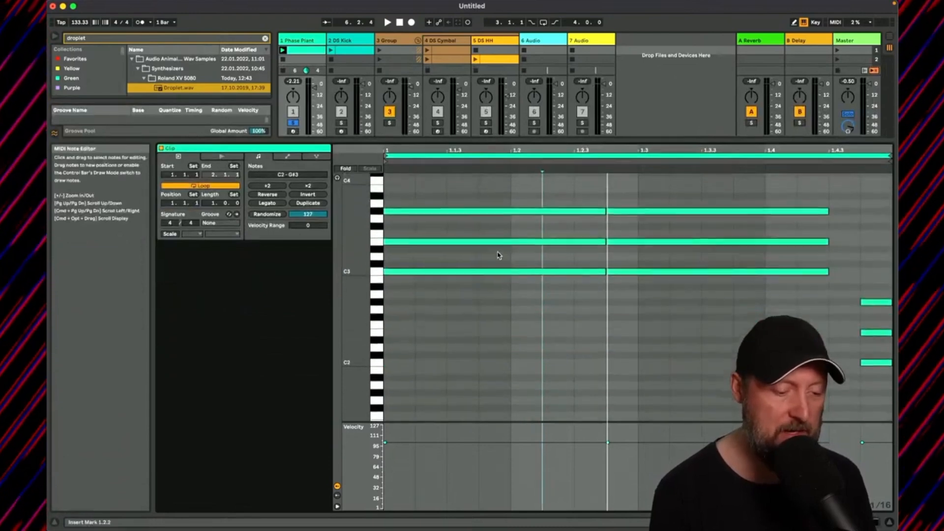
{"action": "scroll", "coordinate": [497, 255], "scroll_direction": "up", "scroll_amount": 1}
{"action": "scroll", "coordinate": [498, 254], "scroll_direction": "up", "scroll_amount": 1}
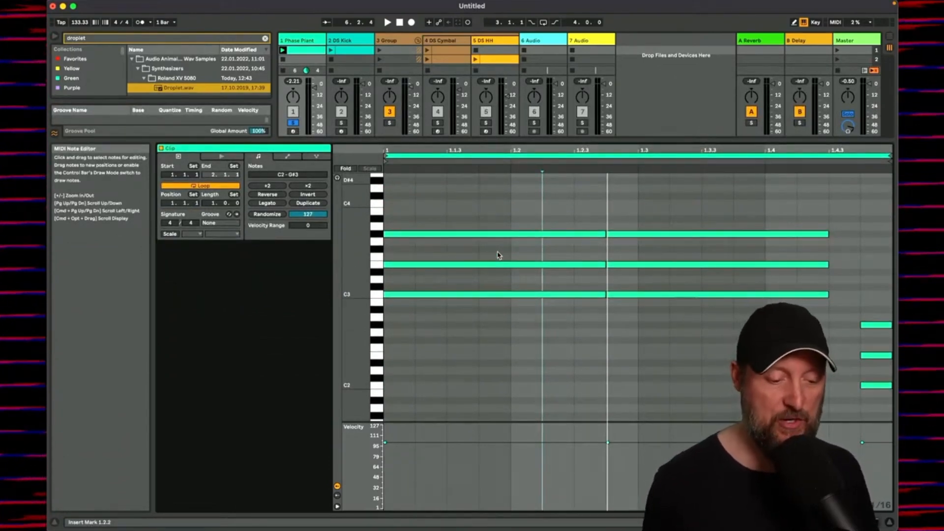
{"action": "key", "text": "space"}
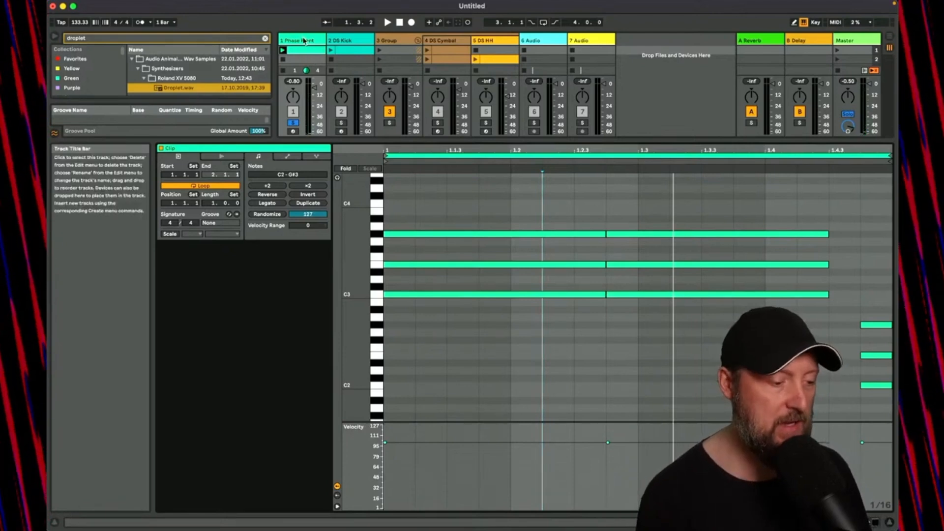
Reopen Phase Plant, switch the Granular generator's grain timing to Rate, and move its position marker slightly past the sample's start.
{"action": "left_click", "coordinate": [303, 40]}
{"action": "left_click", "coordinate": [185, 423]}
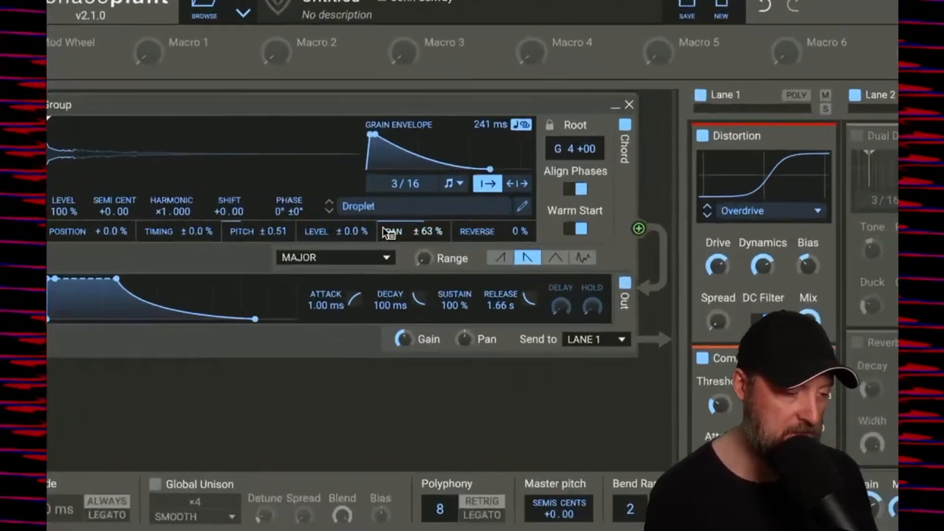
{"action": "left_click", "coordinate": [450, 184]}
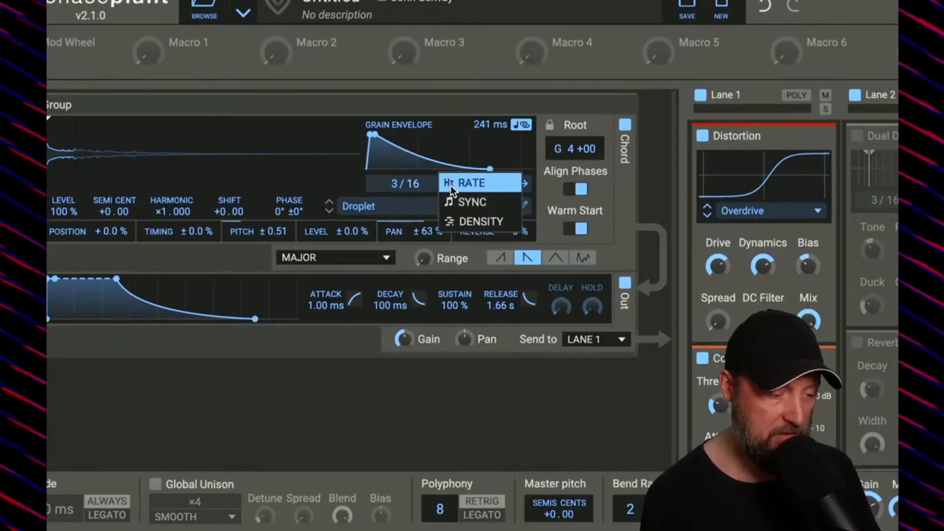
{"action": "left_click", "coordinate": [471, 185]}
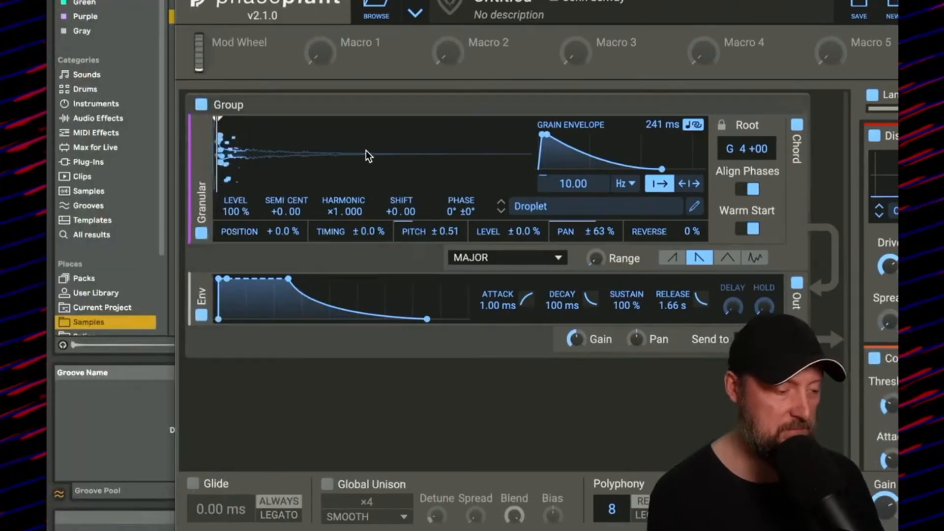
{"action": "mouse_move", "coordinate": [220, 157]}
{"action": "left_mouse_down"}
{"action": "mouse_move", "coordinate": [317, 160]}
{"action": "mouse_move", "coordinate": [287, 162]}
{"action": "mouse_move", "coordinate": [287, 182]}
{"action": "mouse_move", "coordinate": [267, 158]}
{"action": "mouse_move", "coordinate": [189, 160]}
{"action": "mouse_move", "coordinate": [348, 175]}
{"action": "mouse_move", "coordinate": [196, 164]}
{"action": "left_mouse_up"}
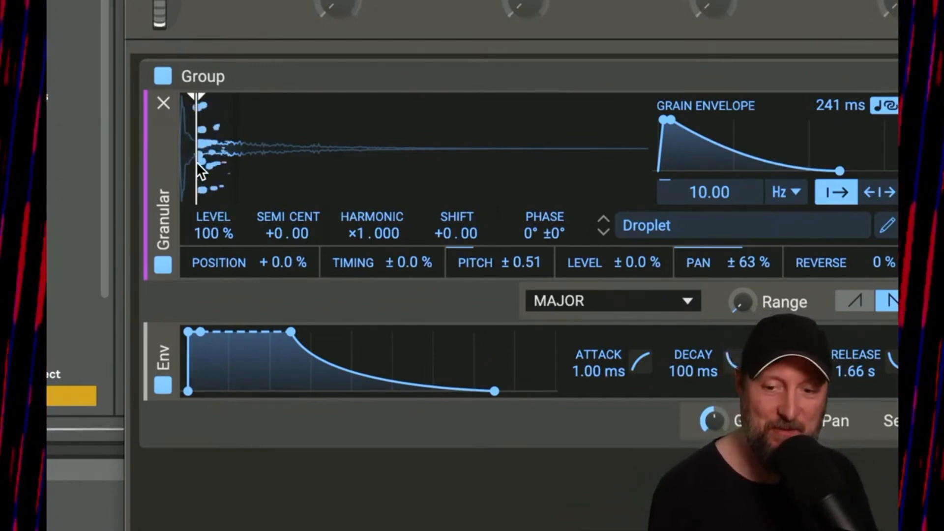
Nudge the sample position marker, then reshape the grain envelope with a 178 ms length and adjusted attack and hold points.
{"action": "mouse_move", "coordinate": [197, 164]}
{"action": "left_mouse_down"}
{"action": "mouse_move", "coordinate": [208, 146]}
{"action": "mouse_move", "coordinate": [352, 166]}
{"action": "mouse_move", "coordinate": [283, 150]}
{"action": "mouse_move", "coordinate": [194, 154]}
{"action": "left_mouse_up"}
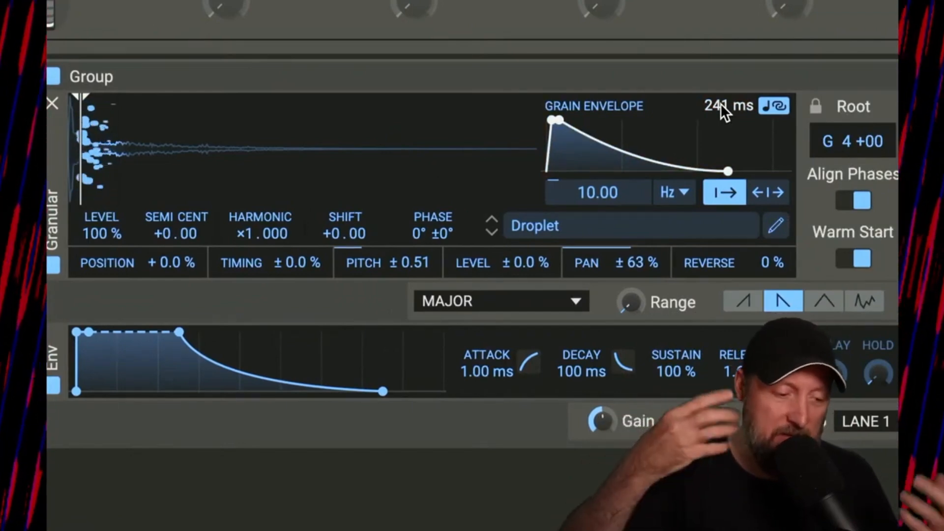
{"action": "left_click_drag", "start_coordinate": [718, 105], "coordinate": [718, 141]}
{"action": "mouse_move", "coordinate": [562, 122]}
{"action": "left_mouse_down"}
{"action": "mouse_move", "coordinate": [623, 119]}
{"action": "mouse_move", "coordinate": [572, 119]}
{"action": "left_mouse_up"}
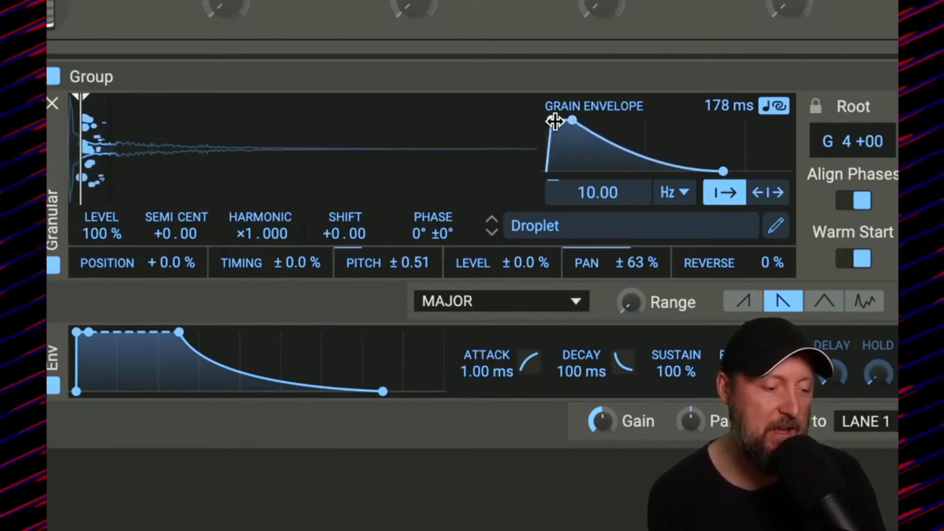
{"action": "left_click_drag", "start_coordinate": [573, 119], "coordinate": [570, 120]}
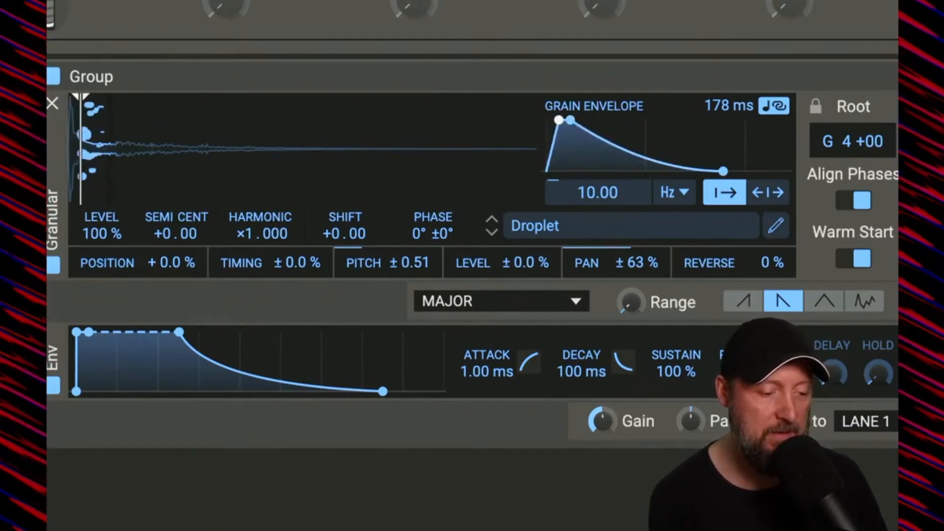
{"action": "left_click_drag", "start_coordinate": [549, 120], "coordinate": [546, 120]}
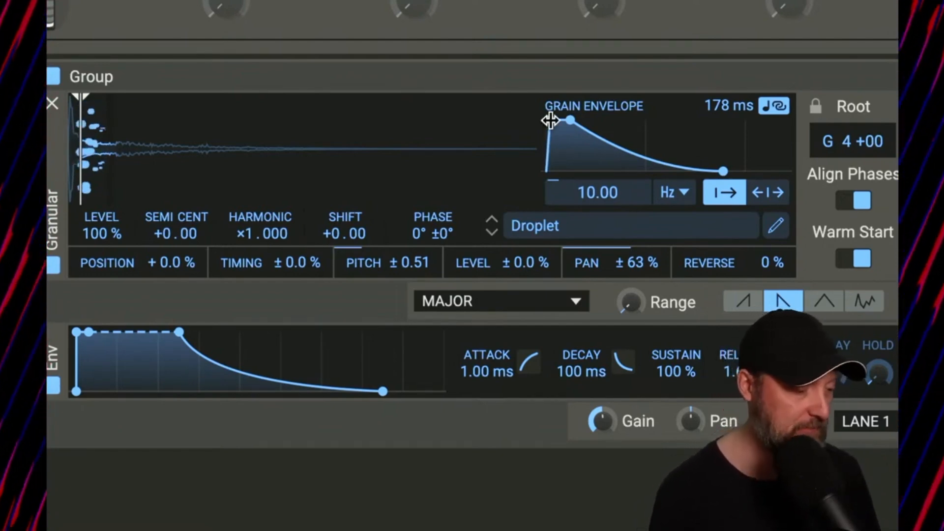
{"action": "left_click_drag", "start_coordinate": [550, 121], "coordinate": [551, 120]}
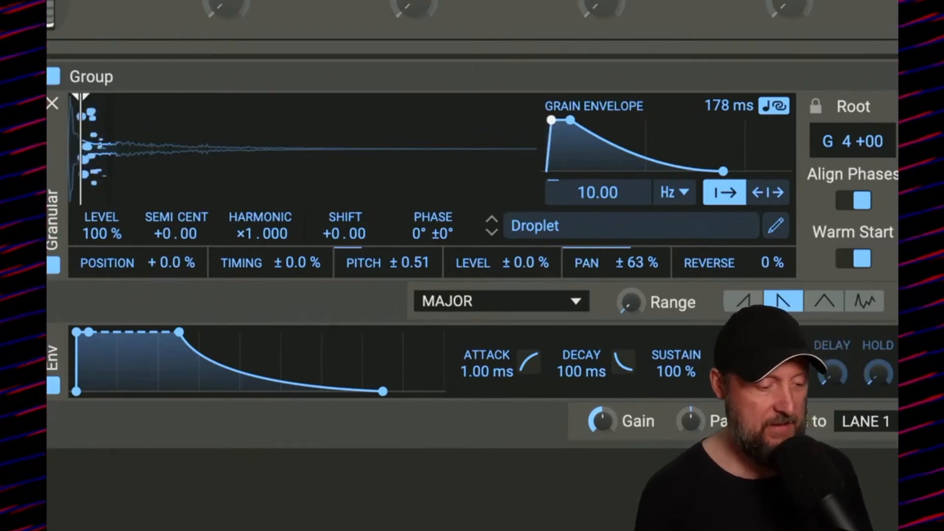
Set the grain randomization to pitch ±0.23, pan ±58 % and position +1.0 %.
{"action": "mouse_move", "coordinate": [409, 263]}
{"action": "left_mouse_down"}
{"action": "mouse_move", "coordinate": [409, 247]}
{"action": "mouse_move", "coordinate": [409, 269]}
{"action": "left_mouse_up"}
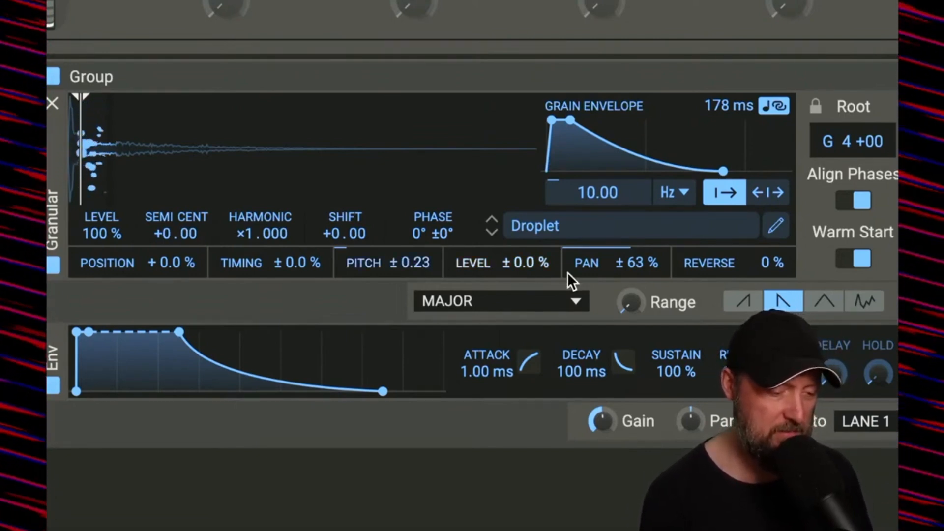
{"action": "left_click_drag", "start_coordinate": [642, 260], "coordinate": [642, 314]}
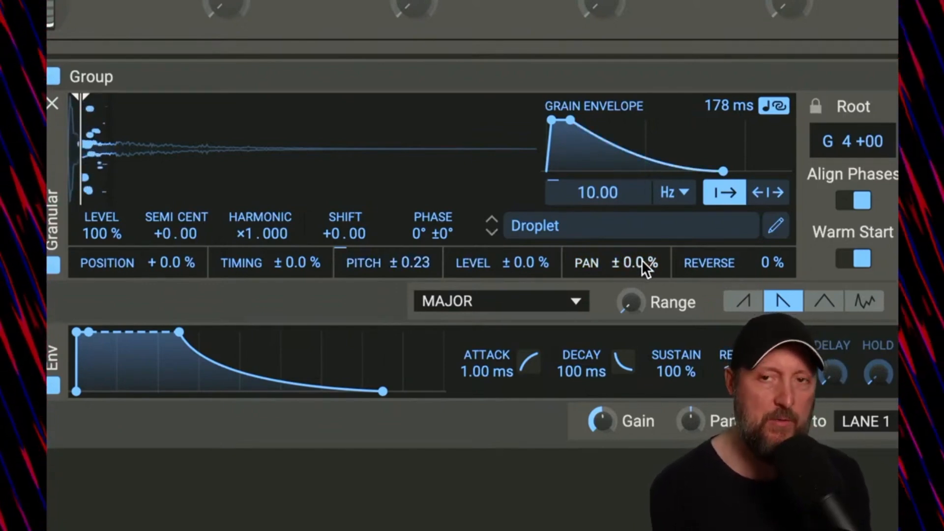
{"action": "left_click_drag", "start_coordinate": [636, 262], "coordinate": [636, 222]}
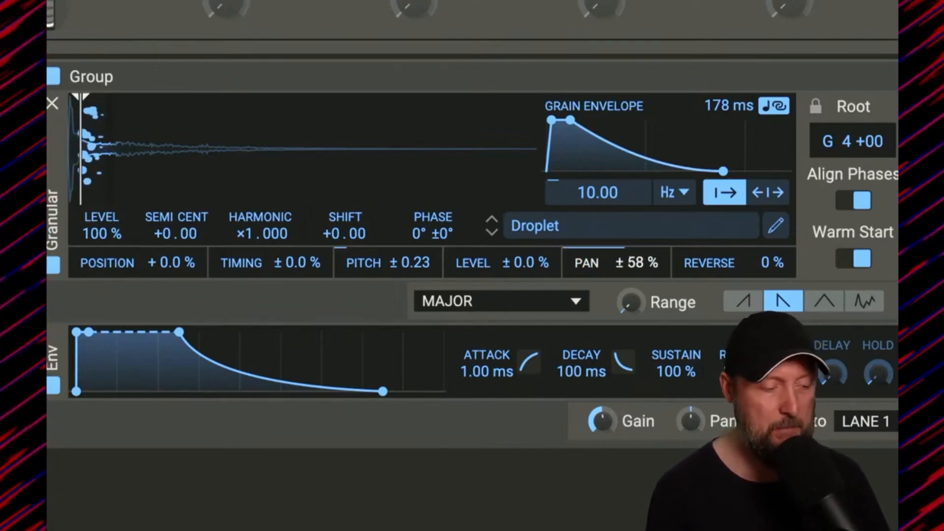
{"action": "mouse_move", "coordinate": [79, 143]}
{"action": "left_mouse_down"}
{"action": "mouse_move", "coordinate": [183, 149]}
{"action": "mouse_move", "coordinate": [69, 161]}
{"action": "mouse_move", "coordinate": [94, 170]}
{"action": "mouse_move", "coordinate": [65, 171]}
{"action": "mouse_move", "coordinate": [207, 181]}
{"action": "mouse_move", "coordinate": [84, 169]}
{"action": "mouse_move", "coordinate": [92, 175]}
{"action": "left_mouse_up"}
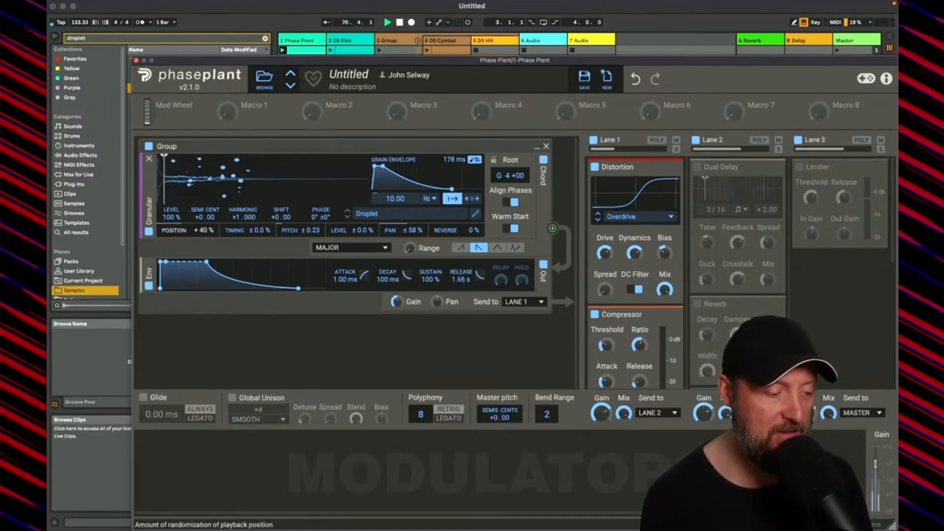
{"action": "left_click_drag", "start_coordinate": [203, 231], "coordinate": [203, 235]}
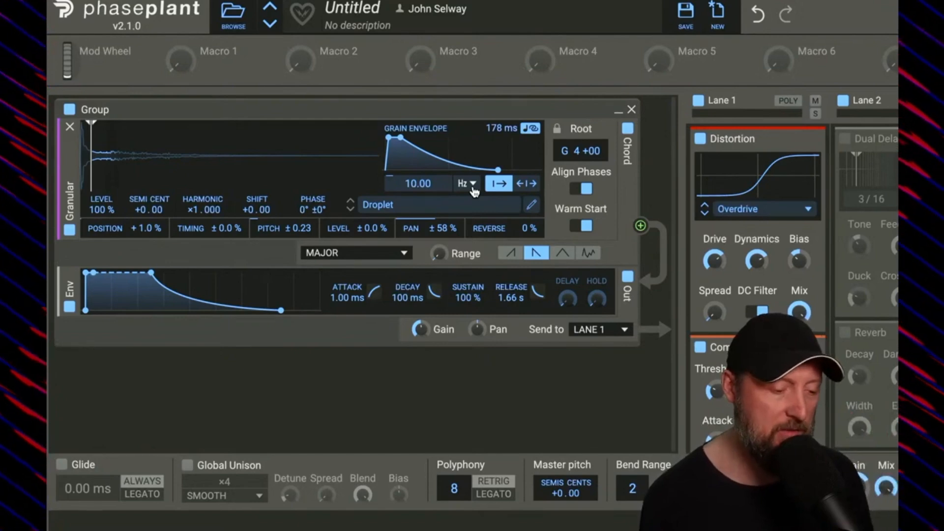
Switch the grain rate to tempo sync at 3/16 and nudge the position marker near the sample's start during playback.
{"action": "left_click", "coordinate": [472, 185]}
{"action": "left_click", "coordinate": [475, 199]}
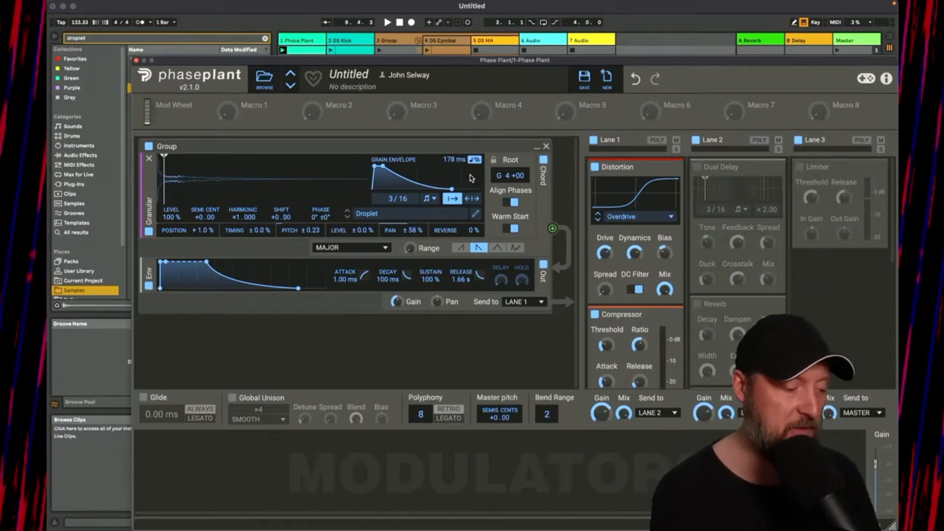
{"action": "key", "text": "space"}
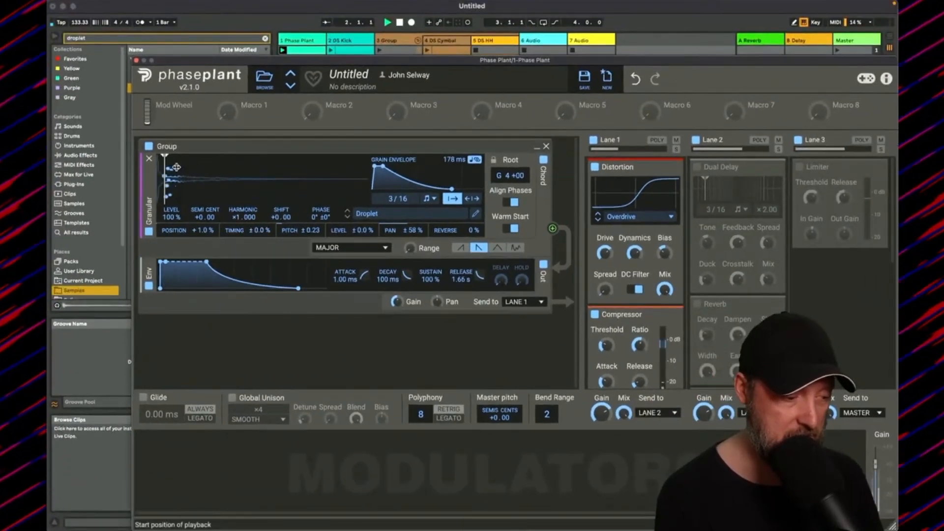
{"action": "mouse_move", "coordinate": [175, 167]}
{"action": "left_mouse_down"}
{"action": "mouse_move", "coordinate": [273, 172]}
{"action": "mouse_move", "coordinate": [166, 178]}
{"action": "left_mouse_up"}
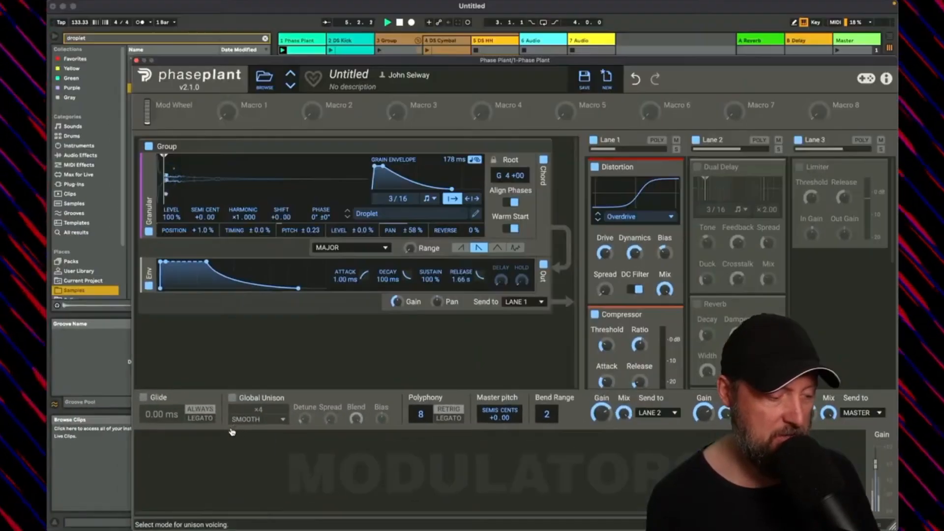
Add an LFO modulator that never triggers from note on and set its rate to 0.387 Hz.
{"action": "left_click", "coordinate": [196, 452]}
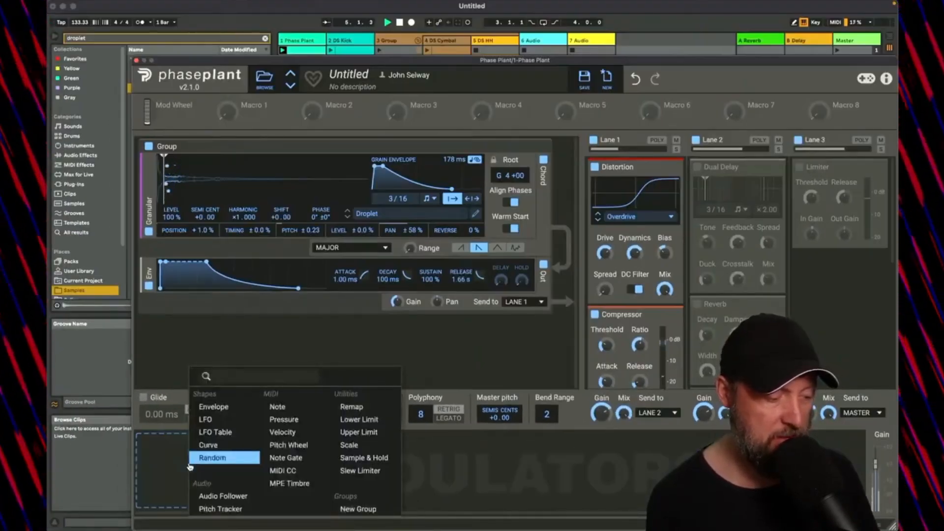
{"action": "left_click", "coordinate": [206, 419]}
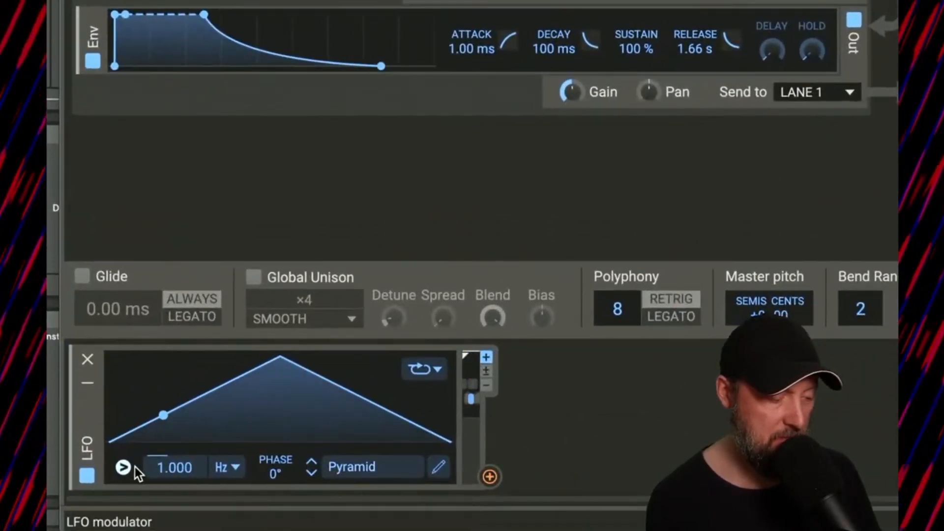
{"action": "left_click", "coordinate": [165, 499]}
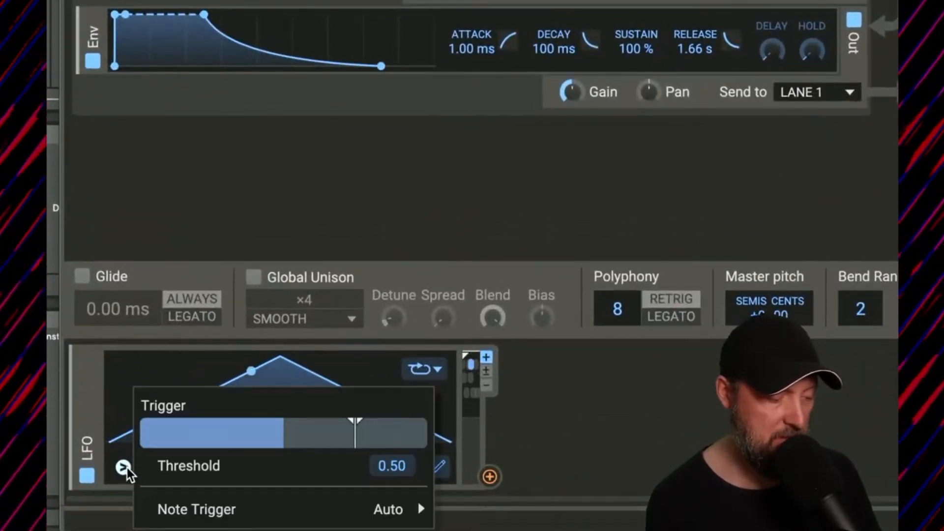
{"action": "left_click", "coordinate": [196, 505]}
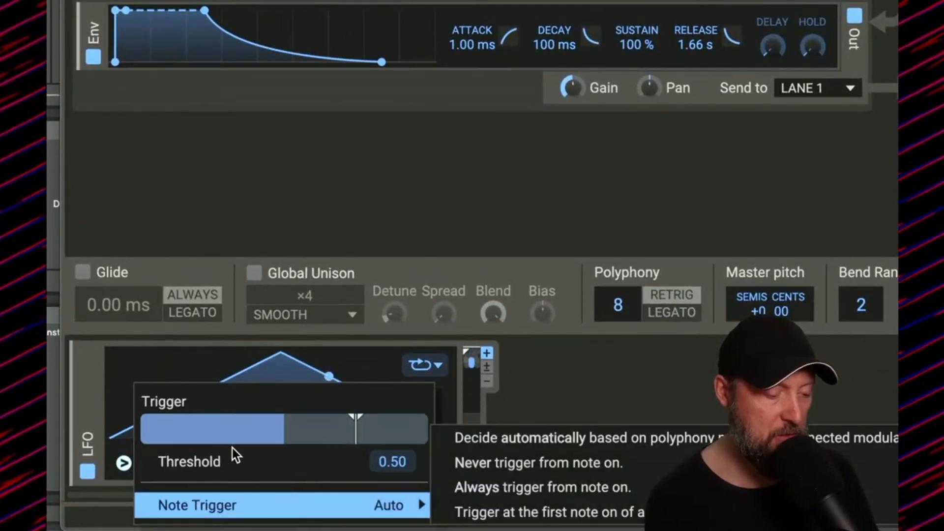
{"action": "left_click", "coordinate": [492, 467]}
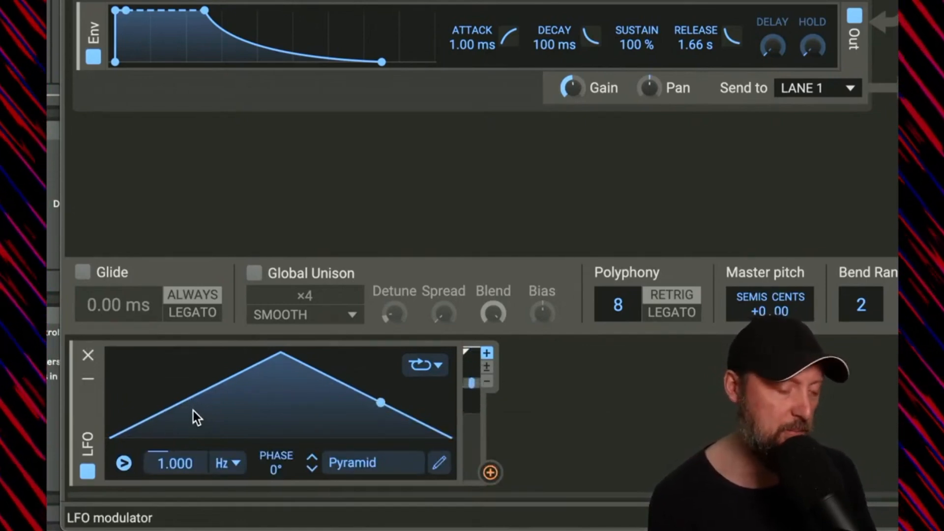
{"action": "left_click_drag", "start_coordinate": [175, 465], "coordinate": [175, 511]}
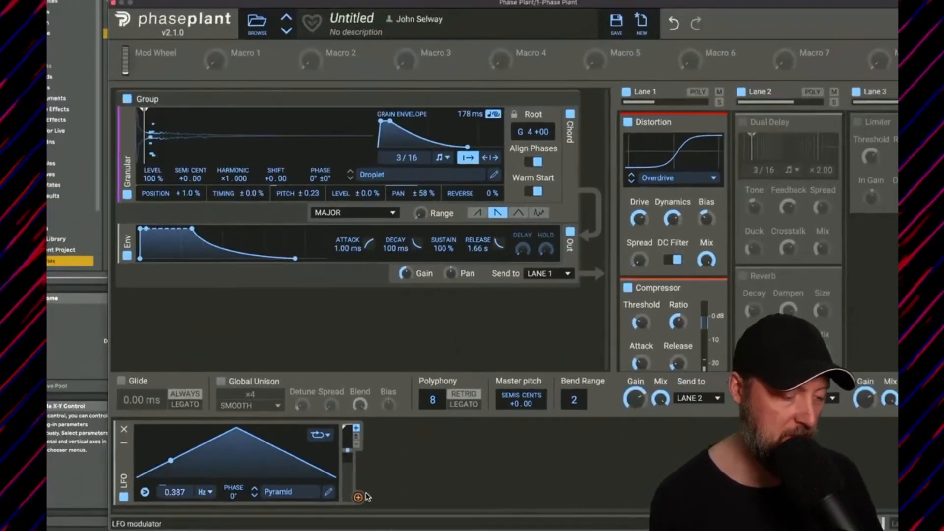
Route the LFO to the Granular generator's playback start position and adjust the modulation depth.
{"action": "left_click", "coordinate": [358, 498]}
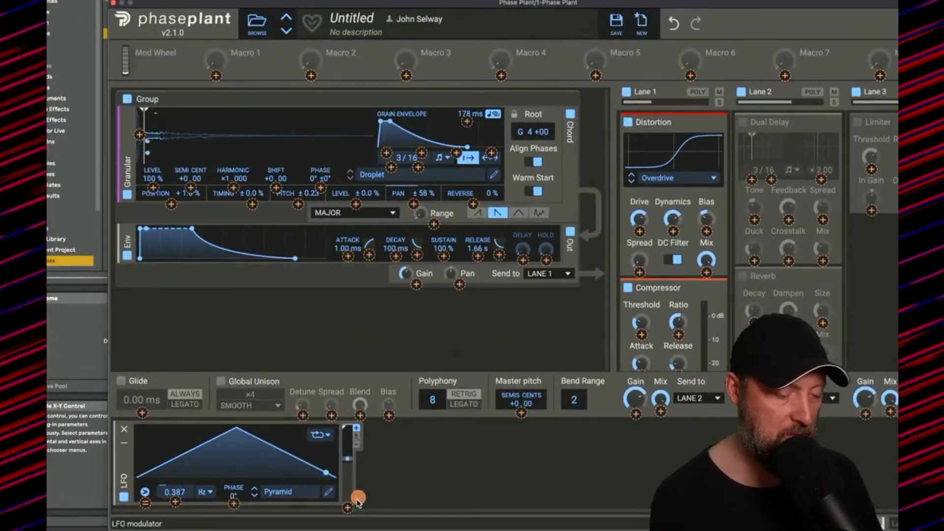
{"action": "left_click_drag", "start_coordinate": [357, 501], "coordinate": [140, 132]}
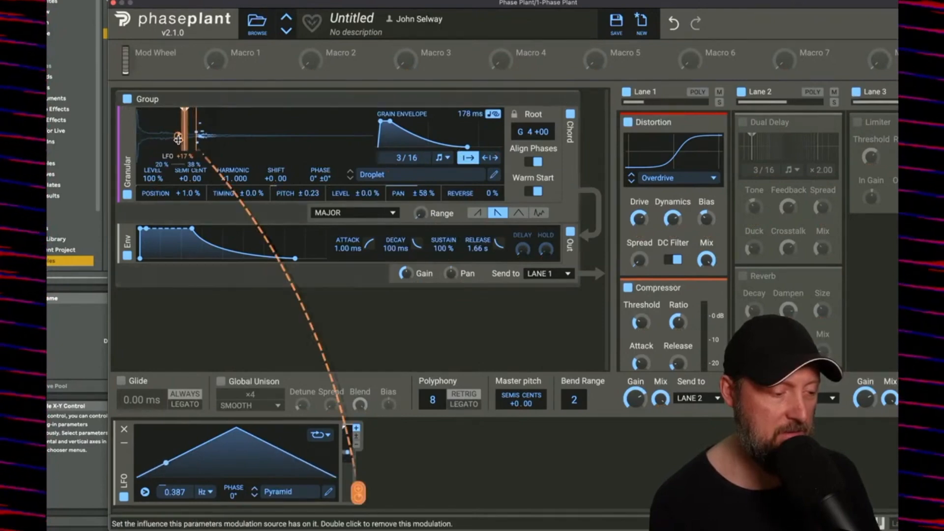
{"action": "left_click_drag", "start_coordinate": [178, 135], "coordinate": [178, 123]}
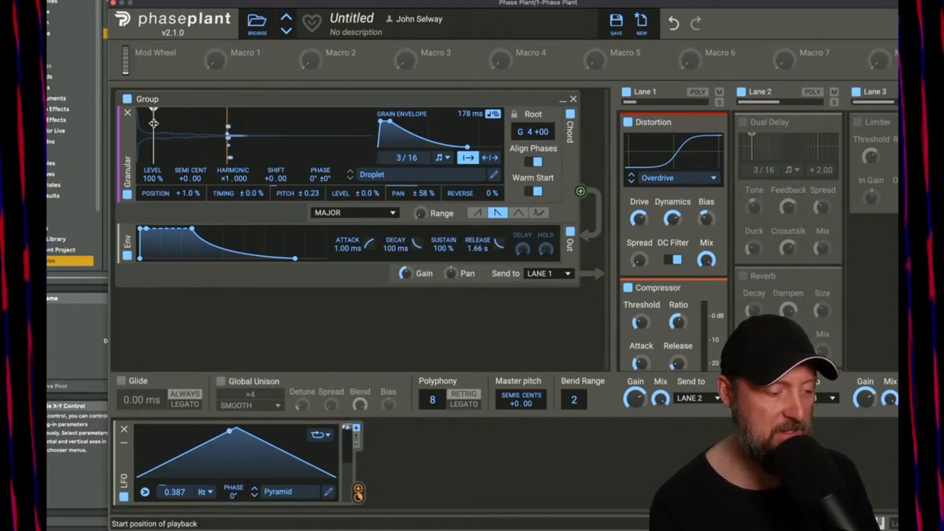
Move the playback start marker back to the sample's beginning, then slow the LFO to 0.253 Hz with a reduced output scale.
{"action": "left_click_drag", "start_coordinate": [149, 125], "coordinate": [140, 125]}
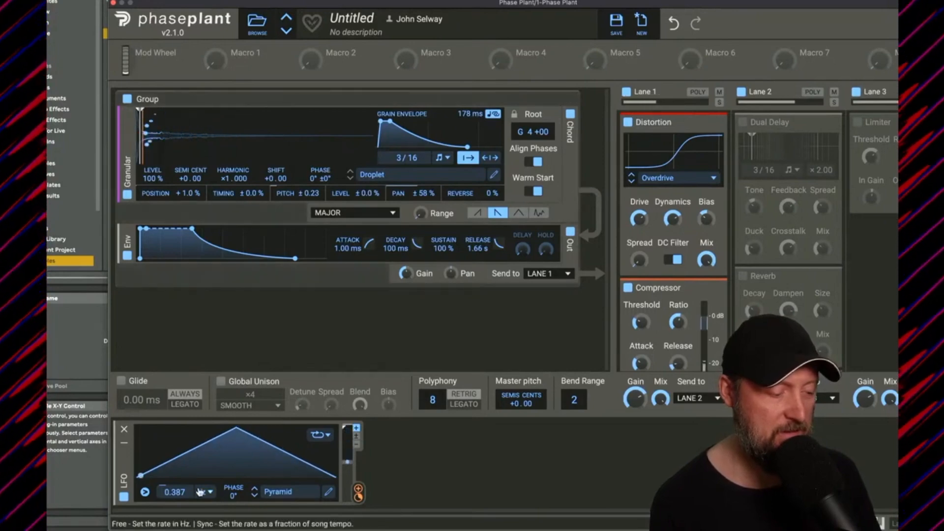
{"action": "left_click_drag", "start_coordinate": [175, 491], "coordinate": [174, 506]}
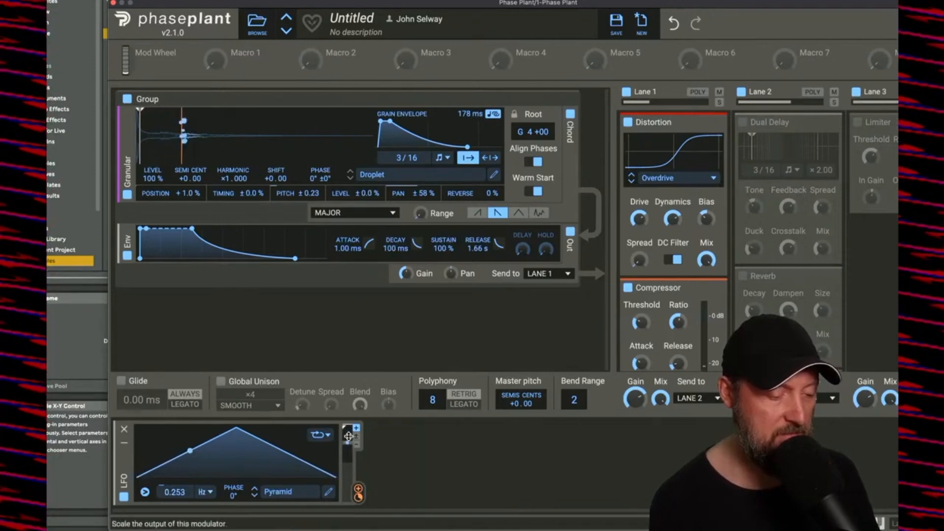
{"action": "left_click_drag", "start_coordinate": [347, 424], "coordinate": [347, 446]}
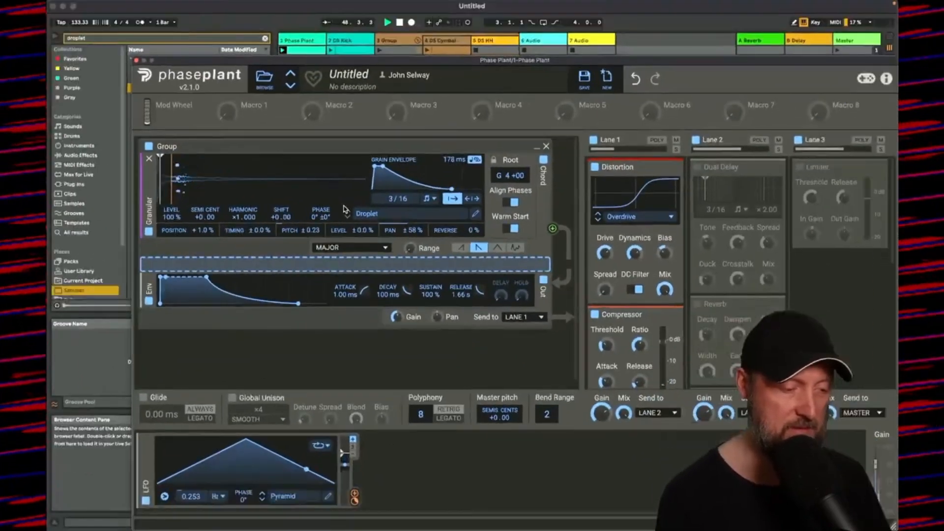
Launch the DS Kick clip, close the synth window to reveal the mixer, and reopen Phase Plant from its track.
{"action": "left_click", "coordinate": [330, 52]}
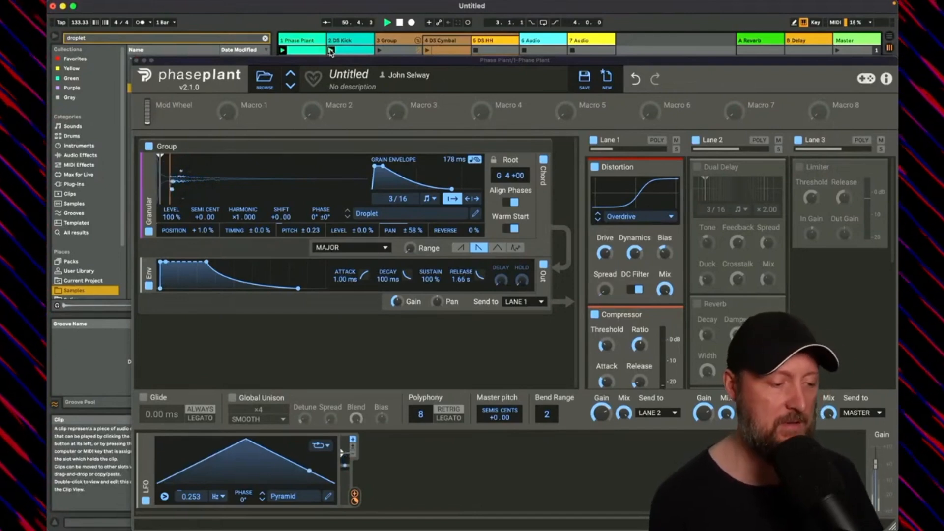
{"action": "left_click", "coordinate": [136, 61]}
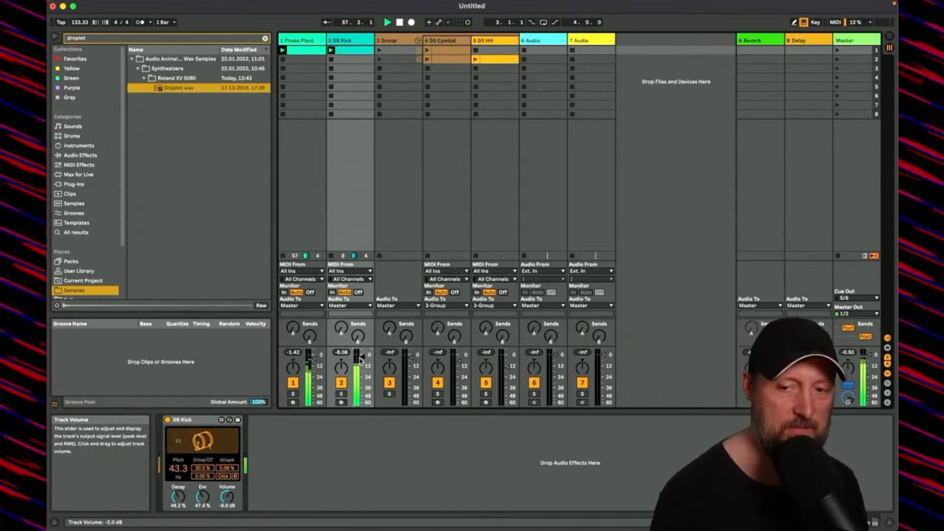
{"action": "left_click", "coordinate": [305, 41]}
{"action": "left_click", "coordinate": [184, 420]}
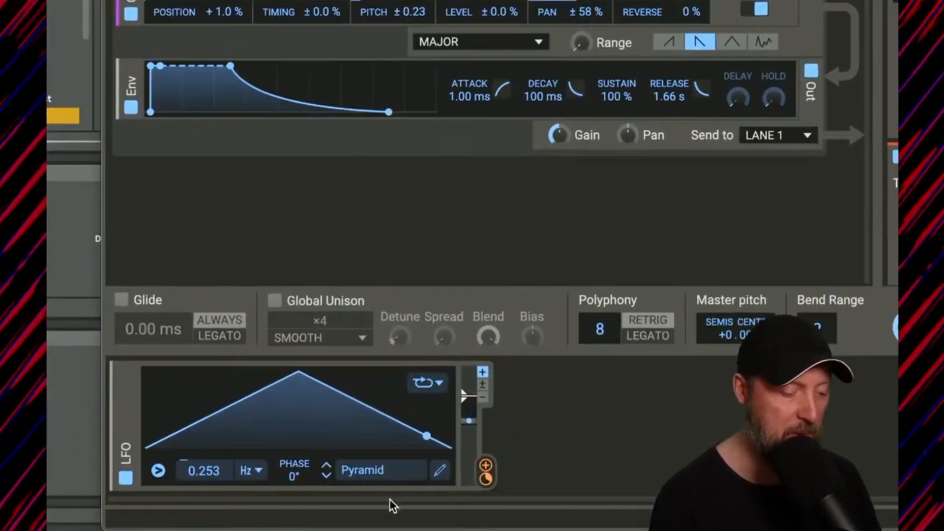
Lower the LFO's output scale and extend the grain envelope with a longer hold and a 224 ms length.
{"action": "left_click_drag", "start_coordinate": [470, 397], "coordinate": [469, 417]}
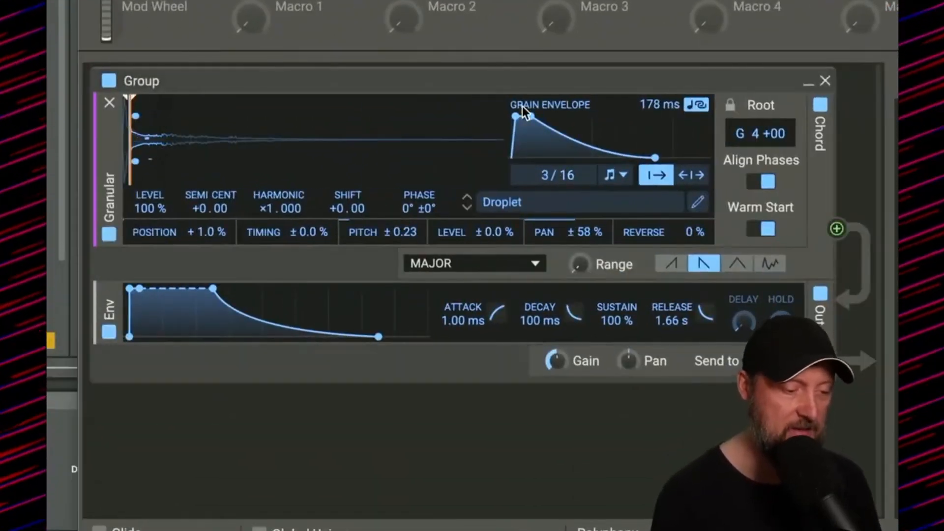
{"action": "left_click_drag", "start_coordinate": [533, 113], "coordinate": [553, 116]}
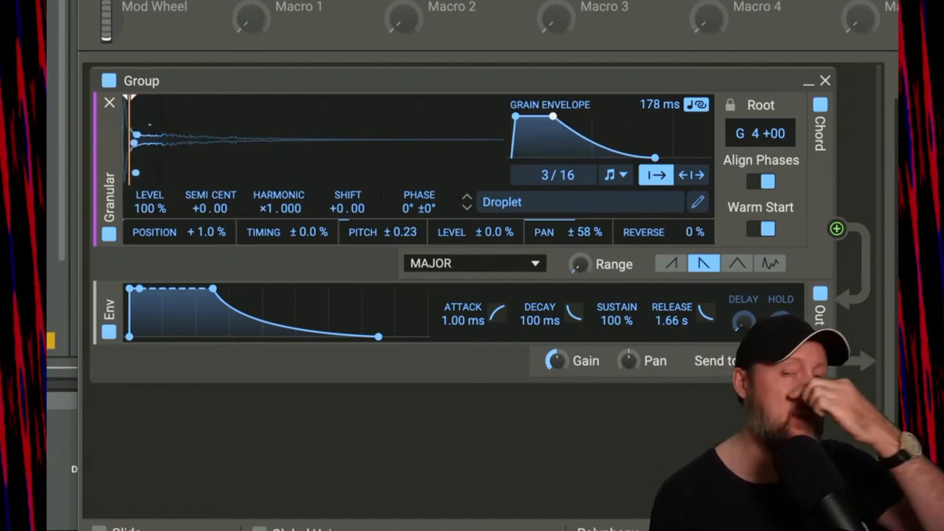
{"action": "left_click_drag", "start_coordinate": [652, 103], "coordinate": [651, 92]}
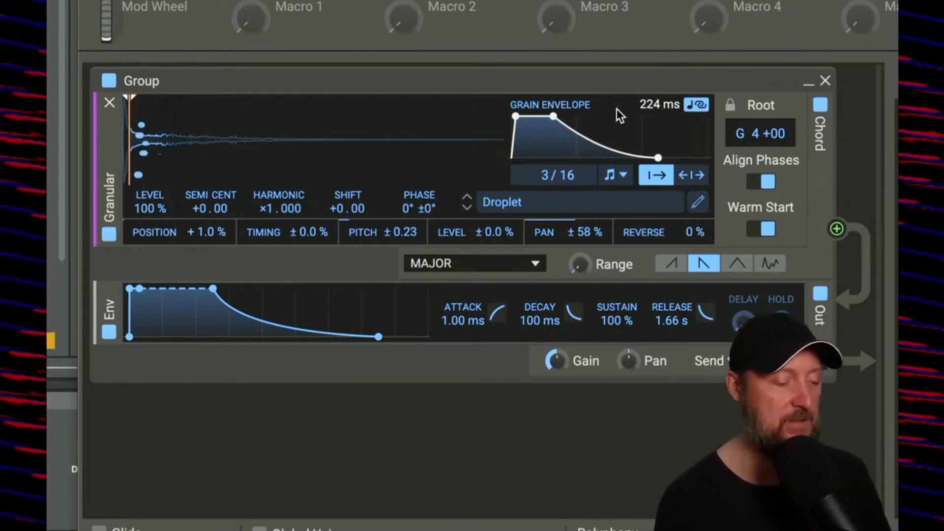
Try more position randomization, set it to +0.0 %, and disable the Granular generator's Chord section.
{"action": "left_click_drag", "start_coordinate": [210, 232], "coordinate": [211, 227]}
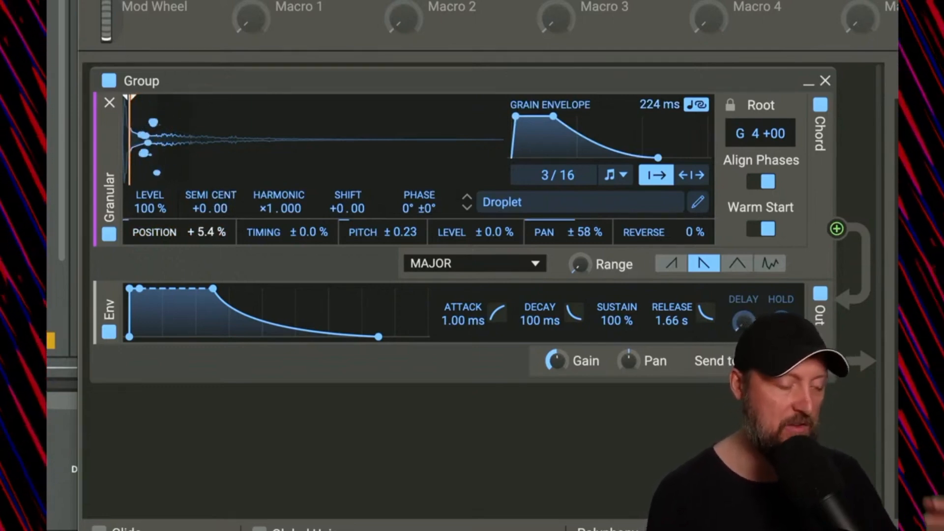
{"action": "left_click_drag", "start_coordinate": [211, 227], "coordinate": [211, 236]}
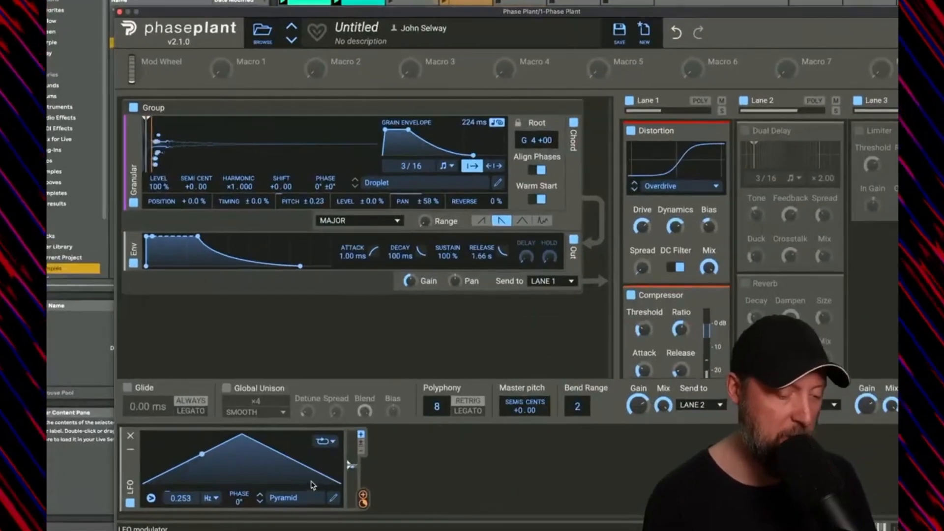
{"action": "mouse_move", "coordinate": [363, 500]}
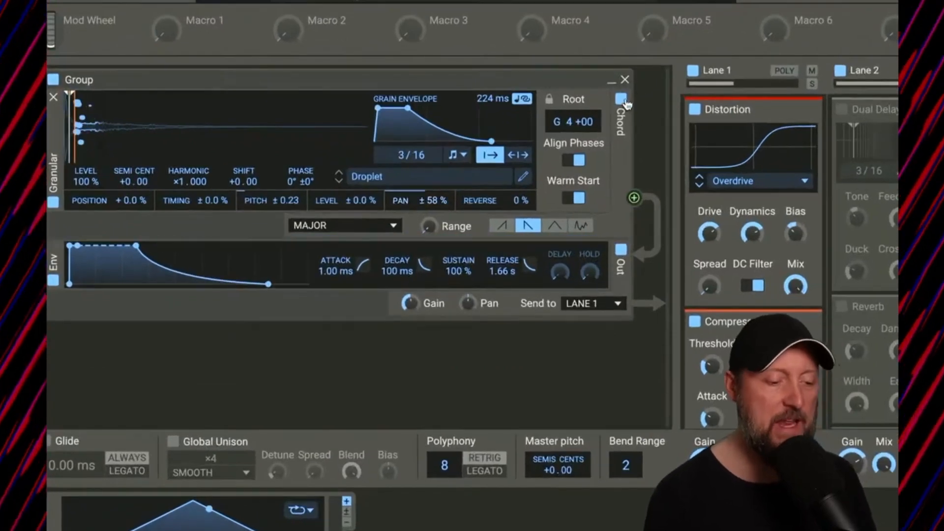
{"action": "left_click", "coordinate": [573, 124]}
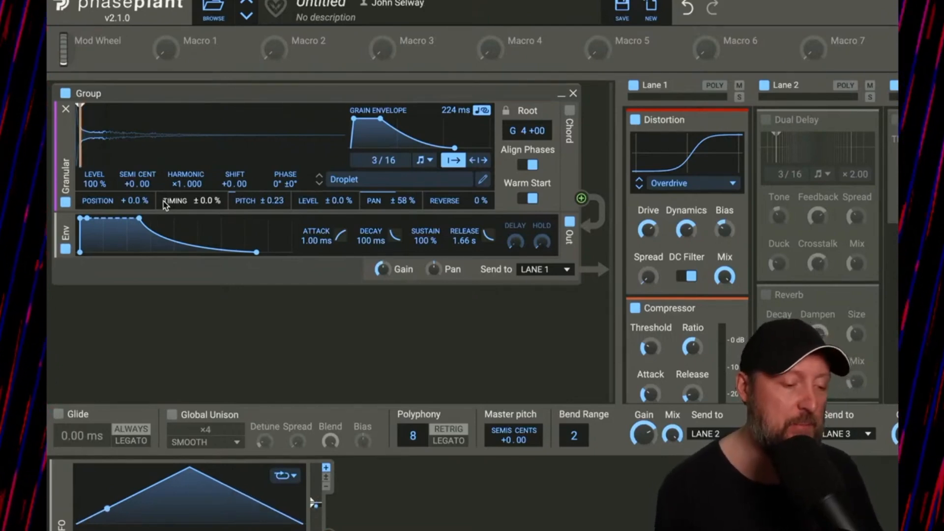
Enable the Granular generator's Chord section, adjust its range, and set the position randomization to +3.6 %.
{"action": "left_click", "coordinate": [569, 110]}
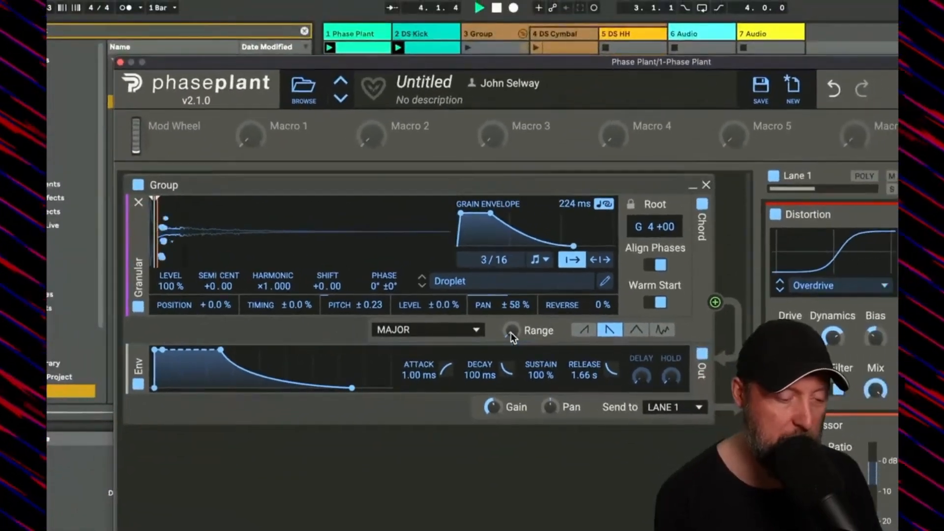
{"action": "left_click_drag", "start_coordinate": [511, 333], "coordinate": [512, 322]}
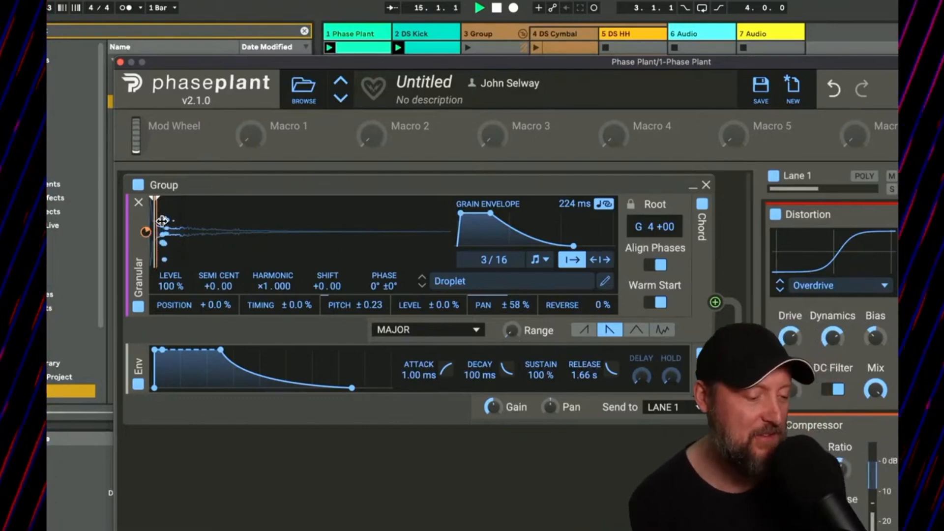
{"action": "left_click_drag", "start_coordinate": [215, 308], "coordinate": [215, 301]}
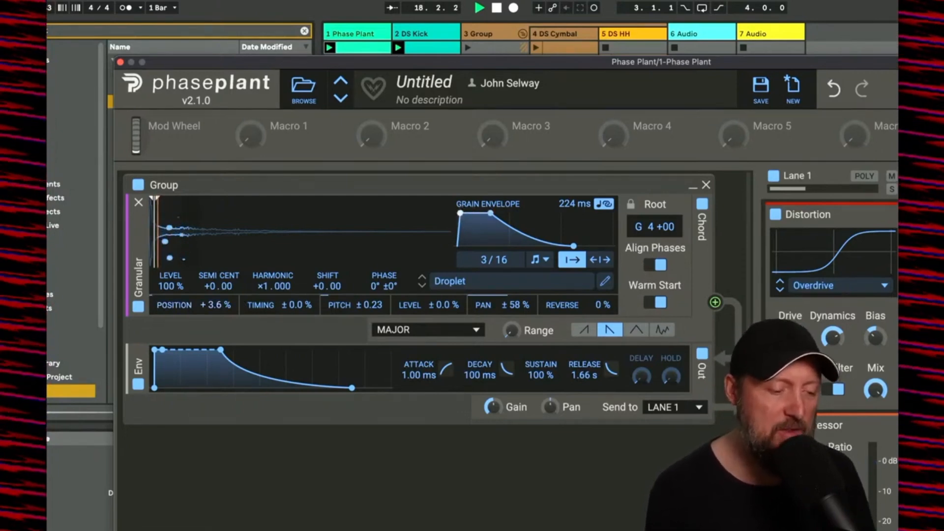
Shape a shorter grain envelope with a brief hold and a 120 ms grain length.
{"action": "left_click_drag", "start_coordinate": [490, 213], "coordinate": [465, 213]}
{"action": "left_click_drag", "start_coordinate": [573, 245], "coordinate": [567, 246]}
{"action": "left_click_drag", "start_coordinate": [464, 213], "coordinate": [471, 213]}
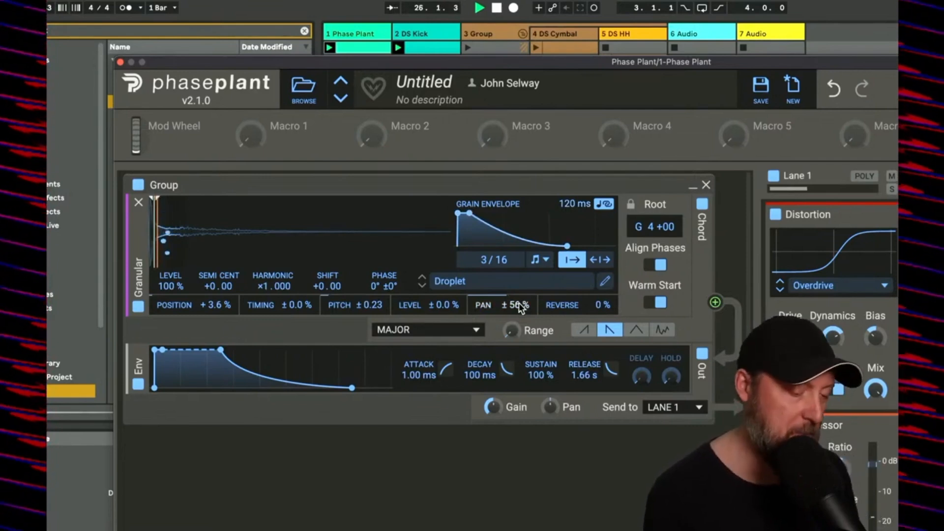
Set pan randomization to ± 56 % and try Chord range settings between about 0.38 and 0.96 octaves.
{"action": "left_click_drag", "start_coordinate": [511, 330], "coordinate": [512, 330]}
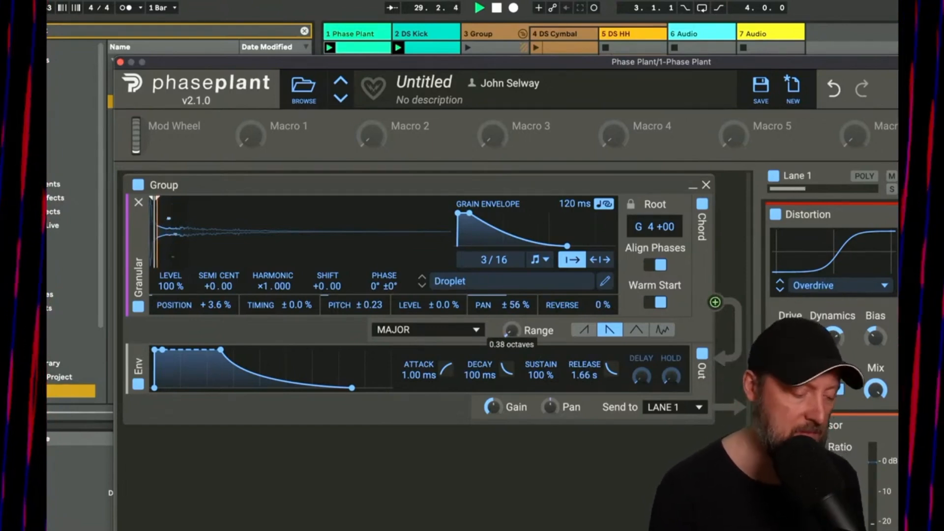
{"action": "left_click_drag", "start_coordinate": [512, 330], "coordinate": [513, 337]}
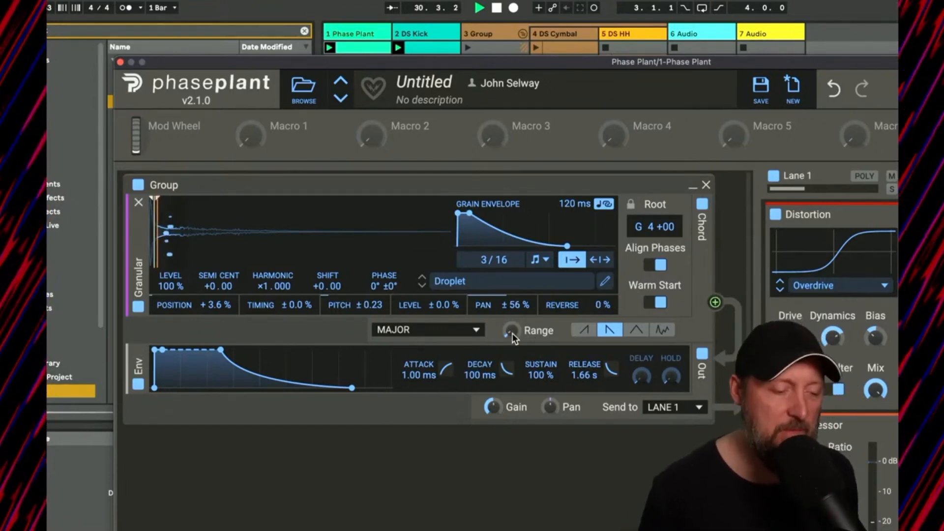
{"action": "left_click_drag", "start_coordinate": [508, 333], "coordinate": [509, 328]}
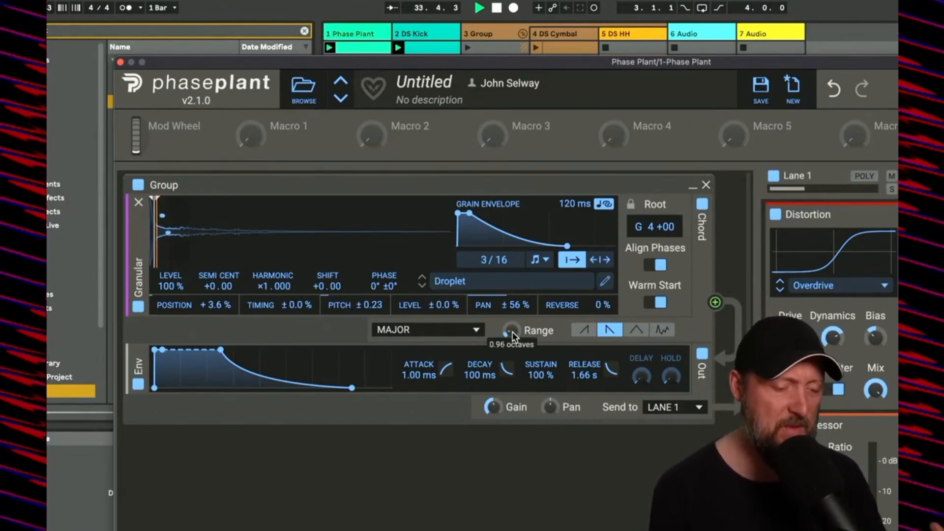
{"action": "left_click_drag", "start_coordinate": [513, 338], "coordinate": [513, 331]}
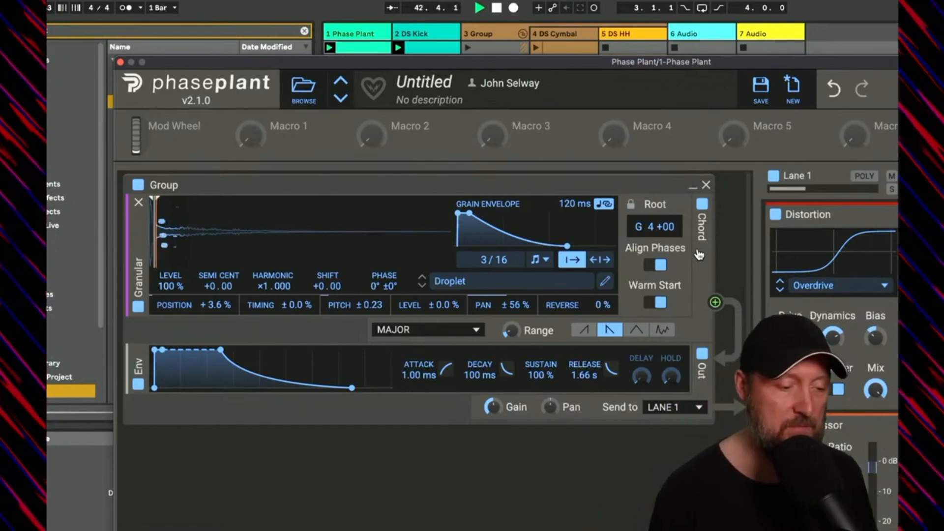
Uncover the session clips behind the synth window and launch the second-row group clips with DS Cymbal and DS HH.
{"action": "left_click_drag", "start_coordinate": [555, 61], "coordinate": [554, 126]}
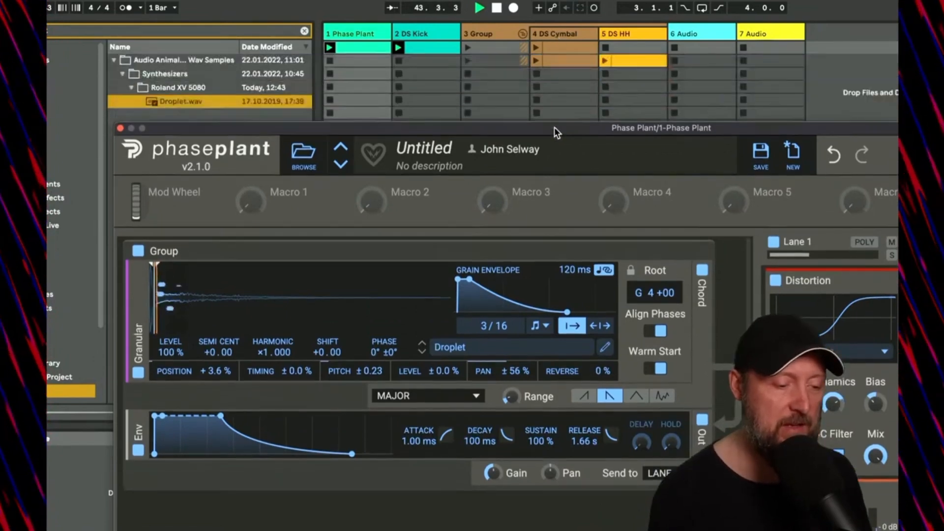
{"action": "left_click", "coordinate": [471, 58]}
{"action": "left_click_drag", "start_coordinate": [537, 126], "coordinate": [510, 99]}
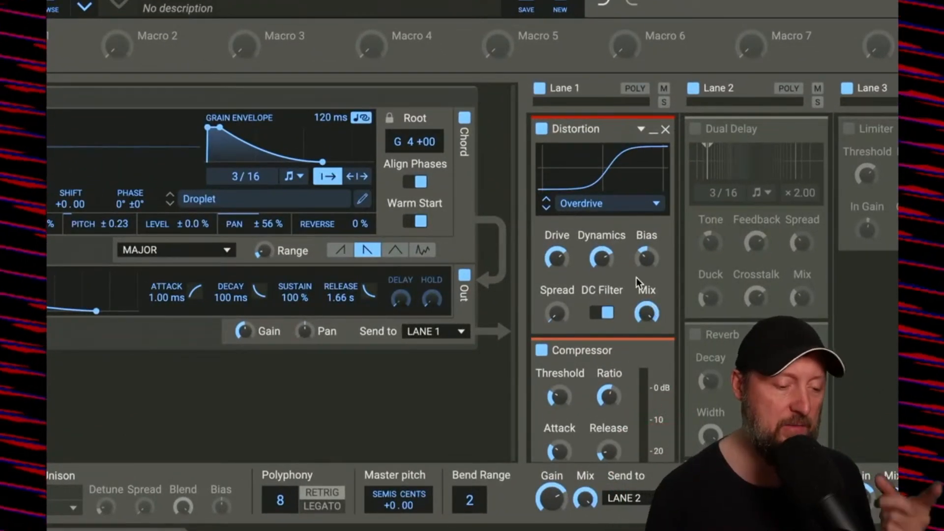
Bypass the Distortion and Compressor in Lane 1 and raise the group's output gain.
{"action": "left_click", "coordinate": [541, 129]}
{"action": "left_click", "coordinate": [541, 351]}
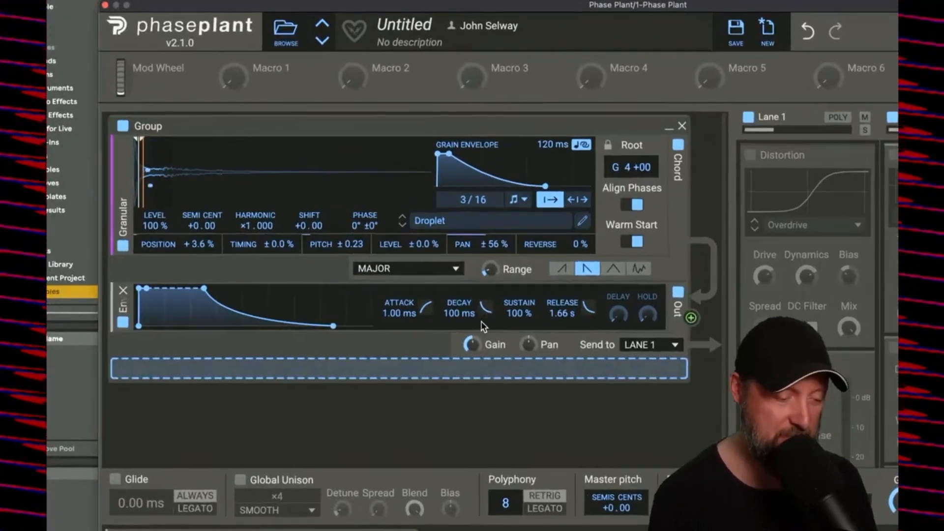
{"action": "left_click_drag", "start_coordinate": [473, 346], "coordinate": [473, 328]}
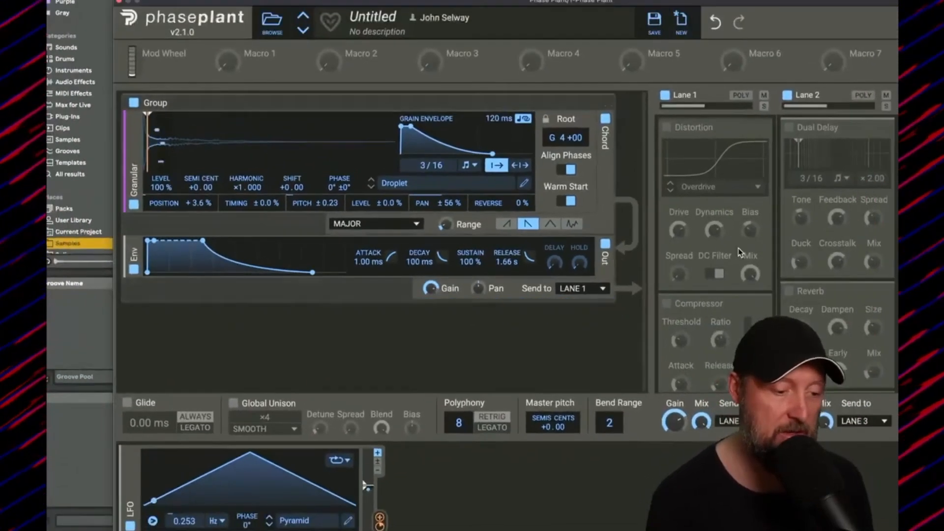
Re-enable the Distortion and the Compressor in Lane 1.
{"action": "left_click", "coordinate": [667, 126]}
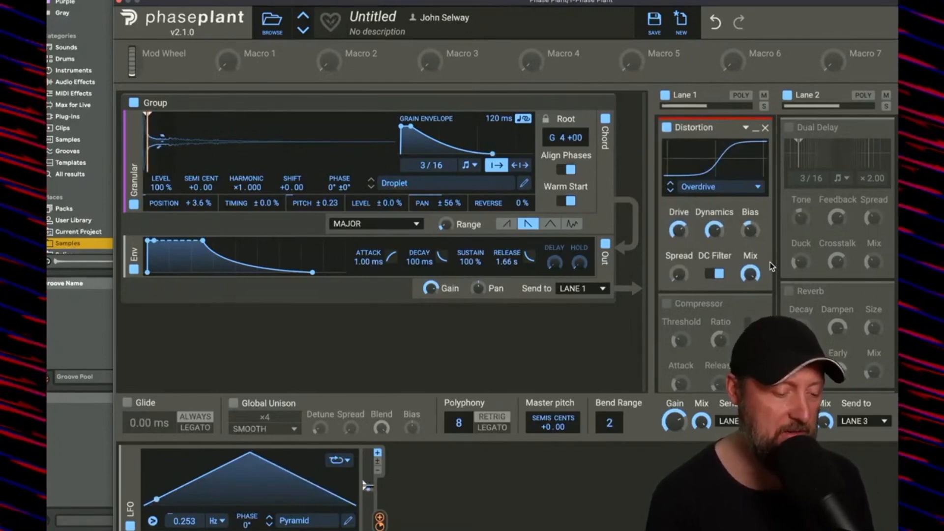
{"action": "scroll", "coordinate": [732, 295], "scroll_direction": "down", "scroll_amount": 5}
{"action": "scroll", "coordinate": [667, 231], "scroll_direction": "down", "scroll_amount": 2}
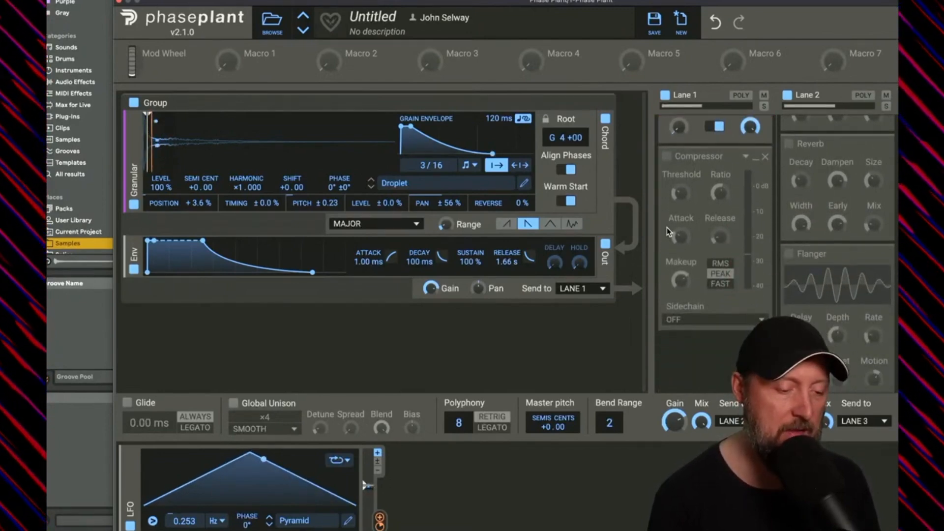
{"action": "left_click", "coordinate": [667, 156]}
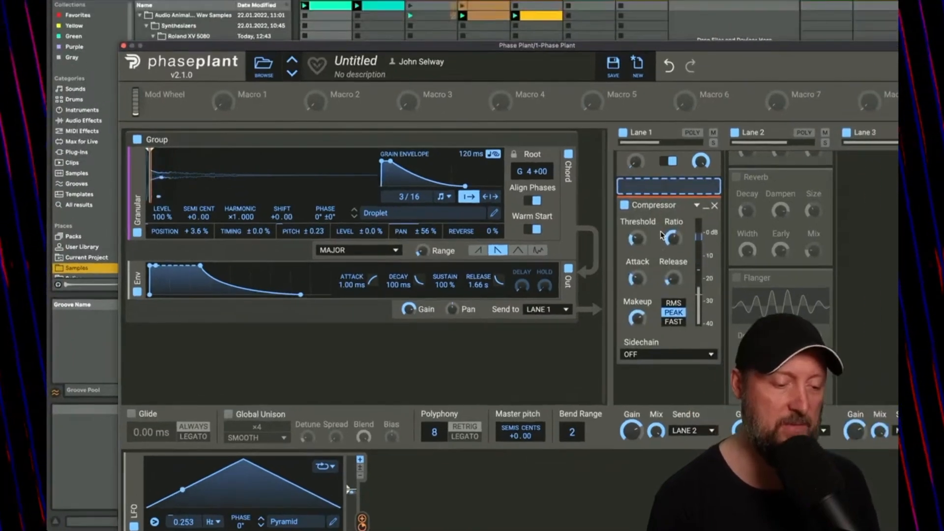
{"action": "scroll", "coordinate": [663, 236], "scroll_direction": "down", "scroll_amount": 1}
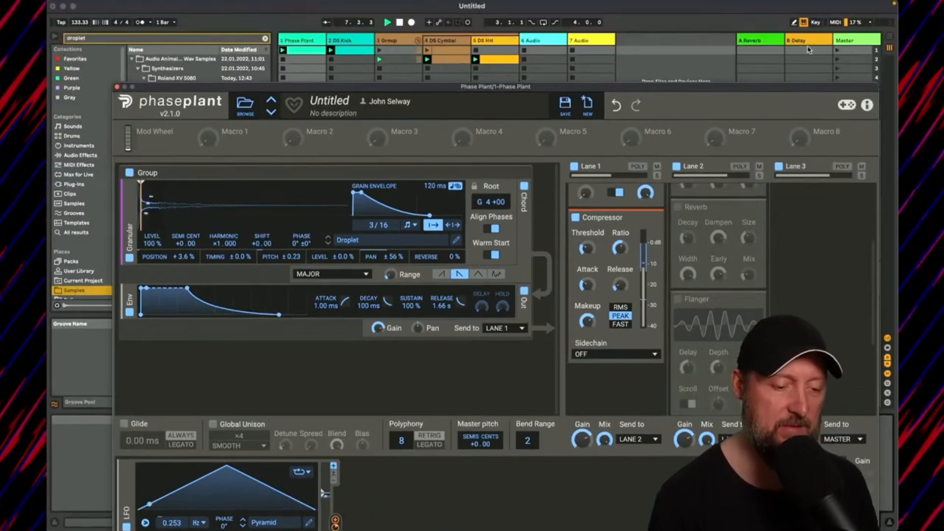
Move the synth window aside to check the master level meter, restore it, and enable the Limiter in Lane 3.
{"action": "left_click_drag", "start_coordinate": [798, 91], "coordinate": [655, 98]}
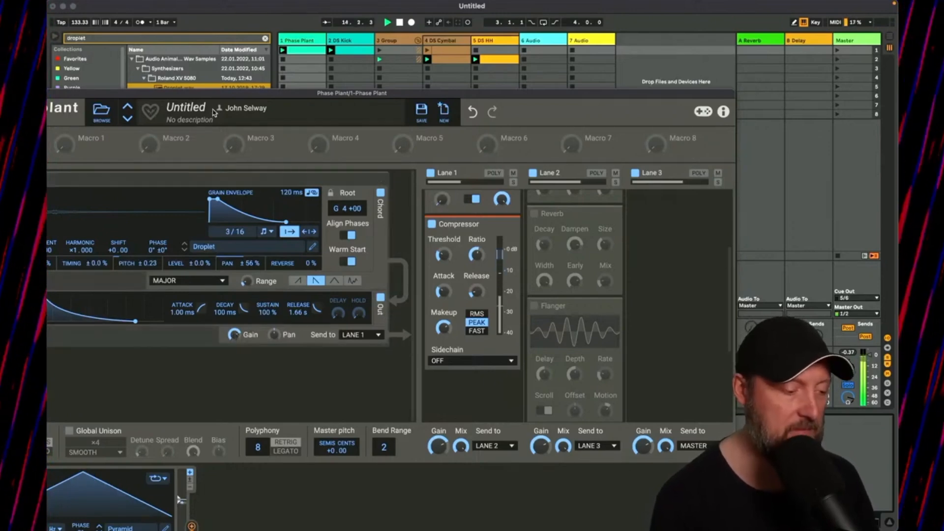
{"action": "left_click_drag", "start_coordinate": [318, 96], "coordinate": [478, 88]}
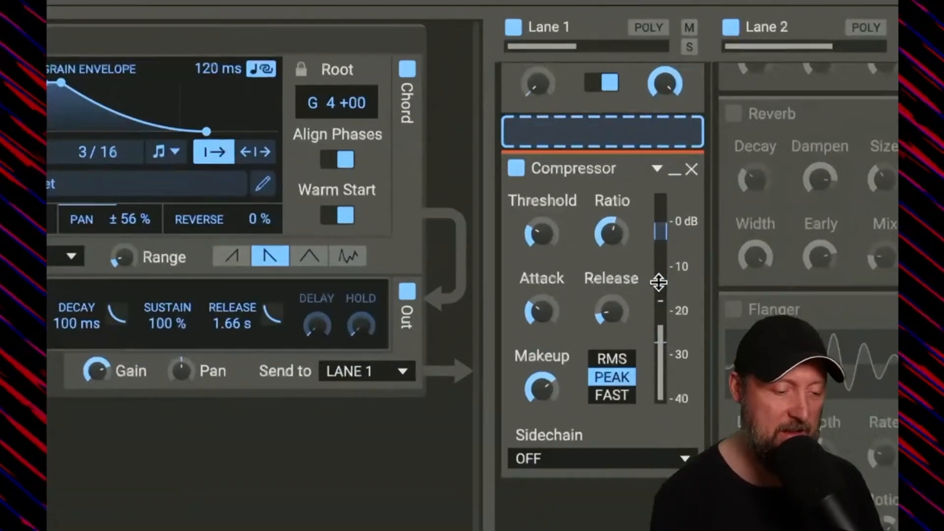
{"action": "left_click_drag", "start_coordinate": [535, 279], "coordinate": [536, 274]}
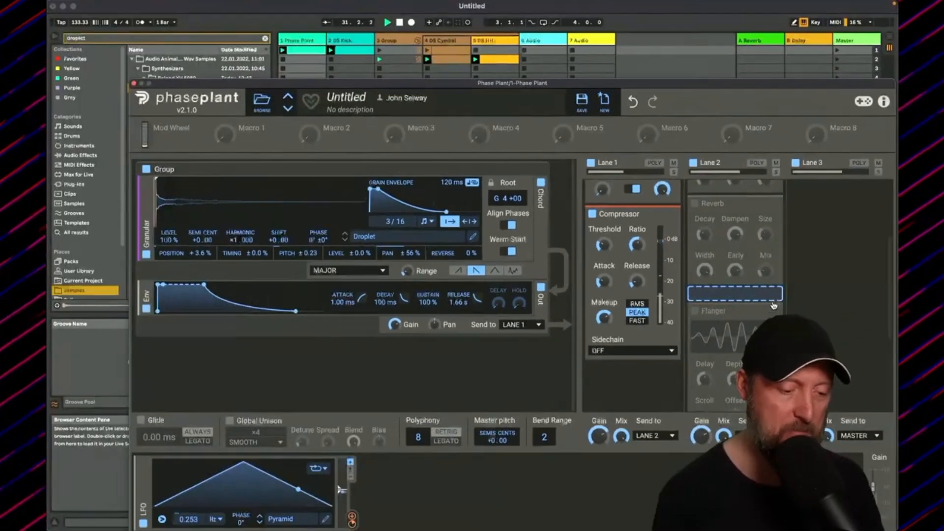
{"action": "left_click_drag", "start_coordinate": [773, 305], "coordinate": [799, 194]}
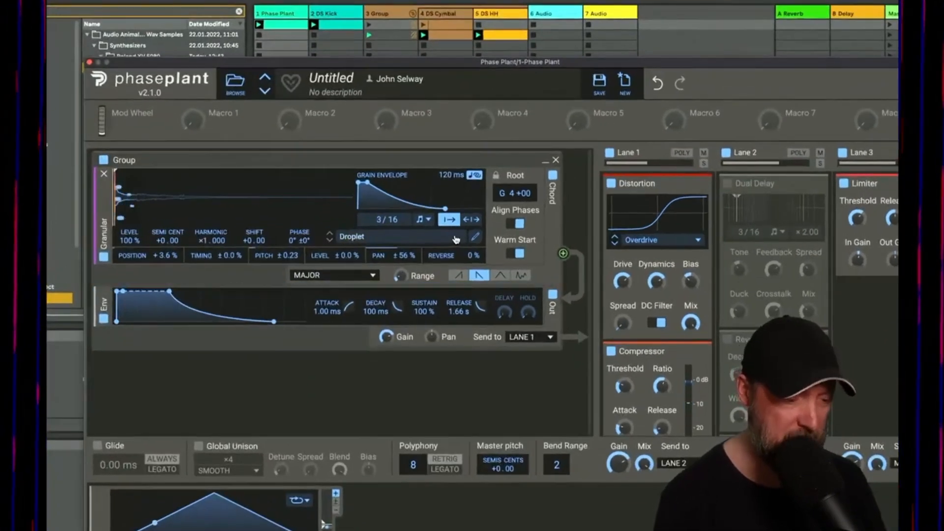
Restart playback and refine the sound with a 148 ms grain length, a 2.74 s envelope release, and an adjusted Chord range.
{"action": "mouse_move", "coordinate": [447, 181]}
{"action": "left_mouse_down"}
{"action": "mouse_move", "coordinate": [447, 161]}
{"action": "mouse_move", "coordinate": [447, 180]}
{"action": "left_mouse_up"}
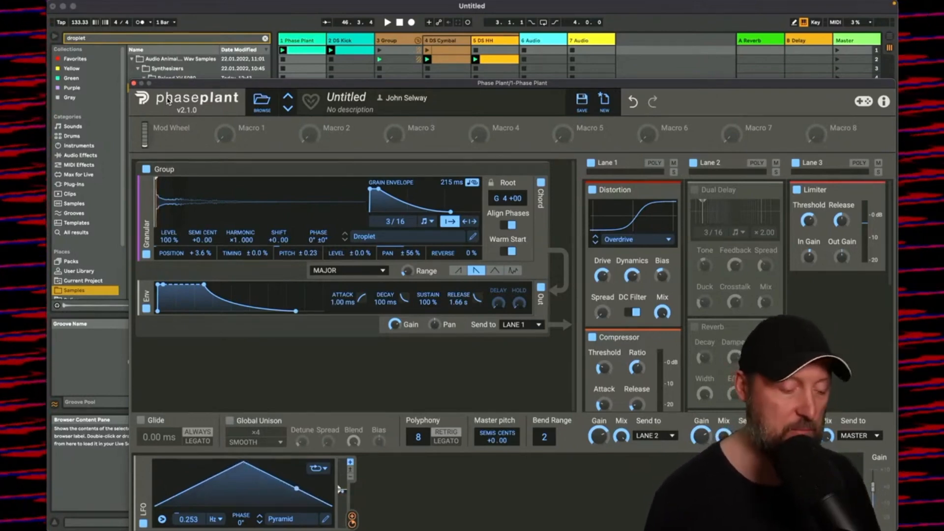
{"action": "key", "text": "space"}
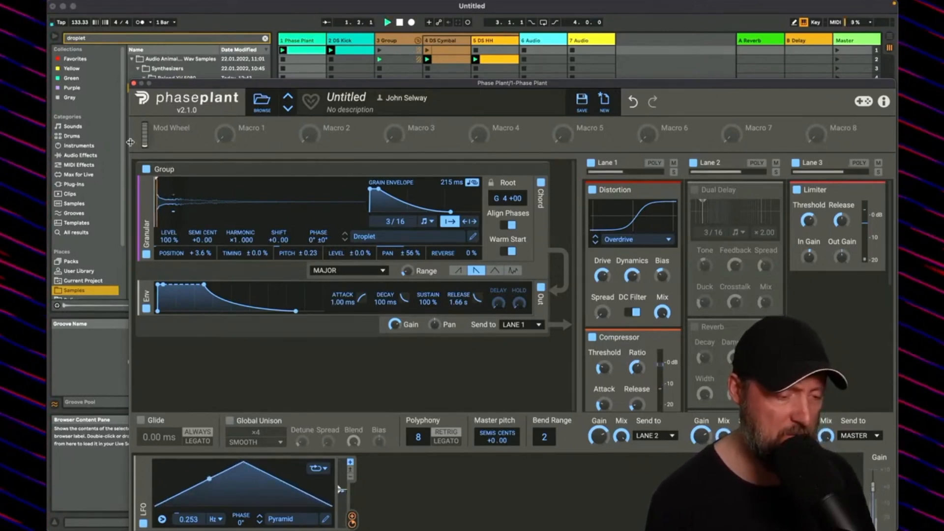
{"action": "left_click_drag", "start_coordinate": [459, 304], "coordinate": [459, 329]}
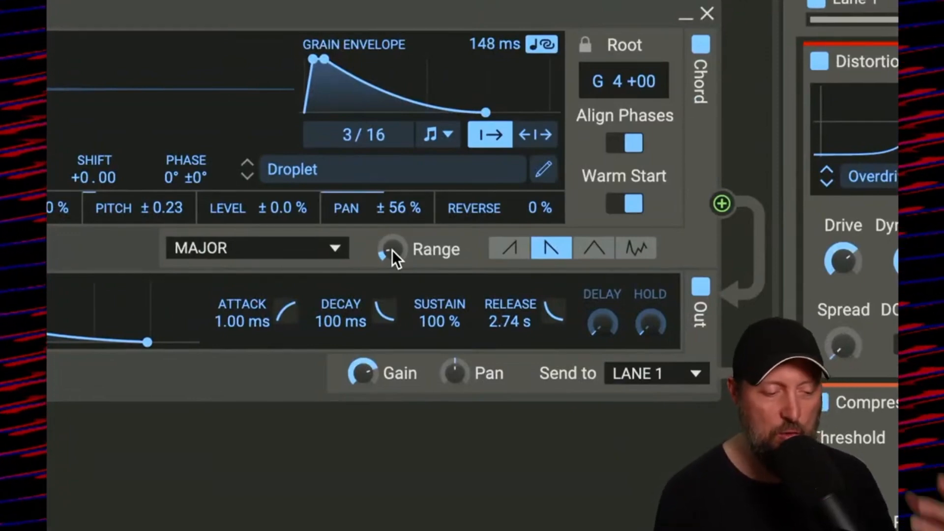
{"action": "left_click_drag", "start_coordinate": [391, 250], "coordinate": [391, 244]}
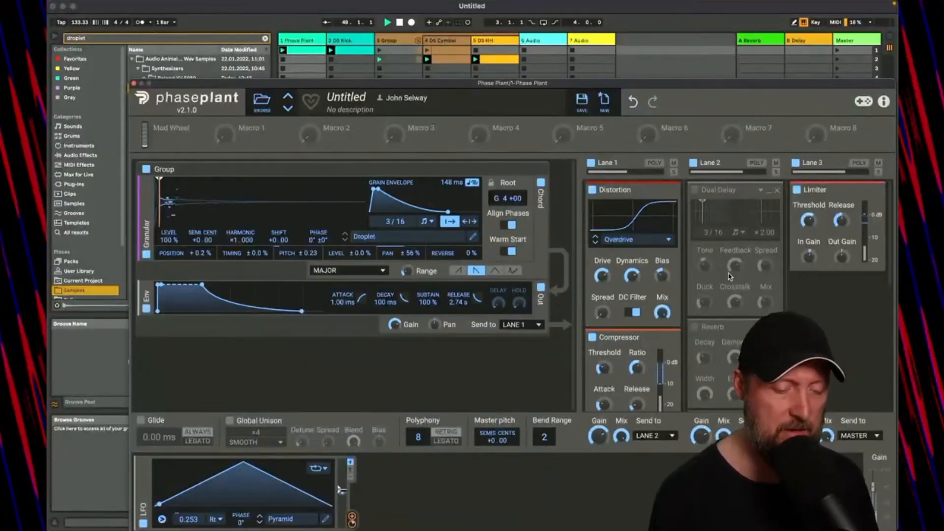
Enable the Dual Delay in Lane 2, fine-tune its mix, and readjust the generator's Chord range.
{"action": "scroll", "coordinate": [730, 277], "scroll_direction": "down", "scroll_amount": 3}
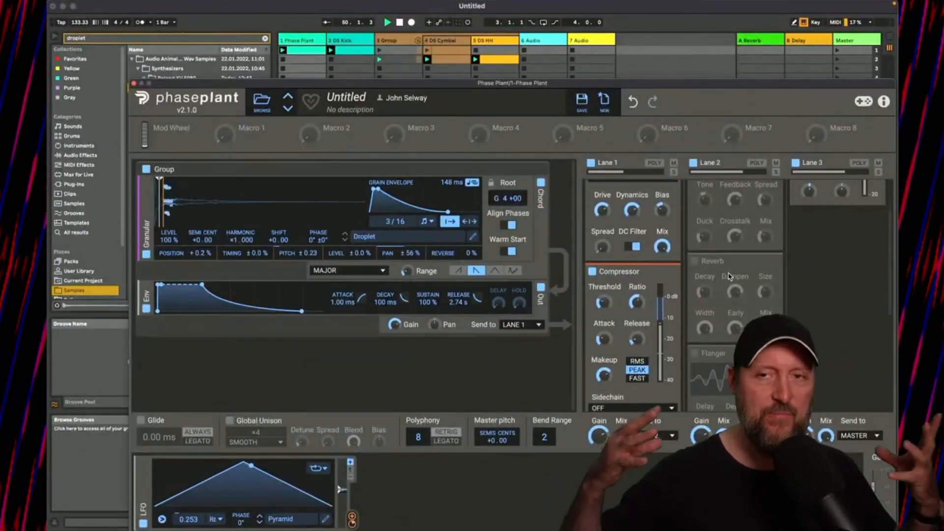
{"action": "scroll", "coordinate": [729, 277], "scroll_direction": "up", "scroll_amount": 3}
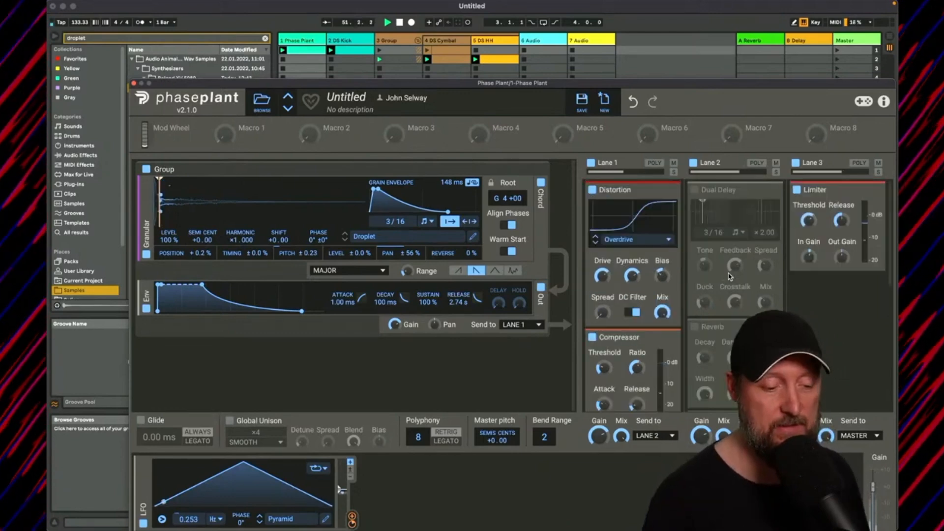
{"action": "left_click", "coordinate": [696, 194]}
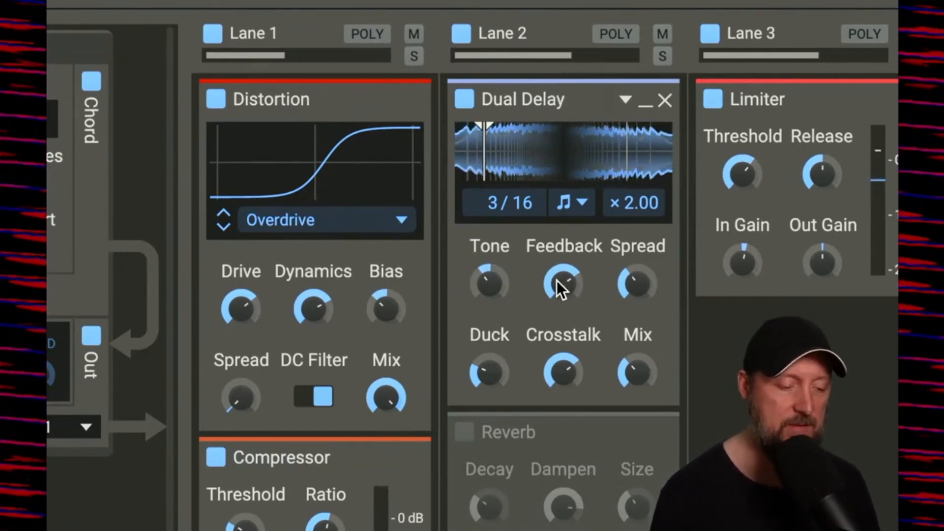
{"action": "left_click_drag", "start_coordinate": [640, 378], "coordinate": [640, 381]}
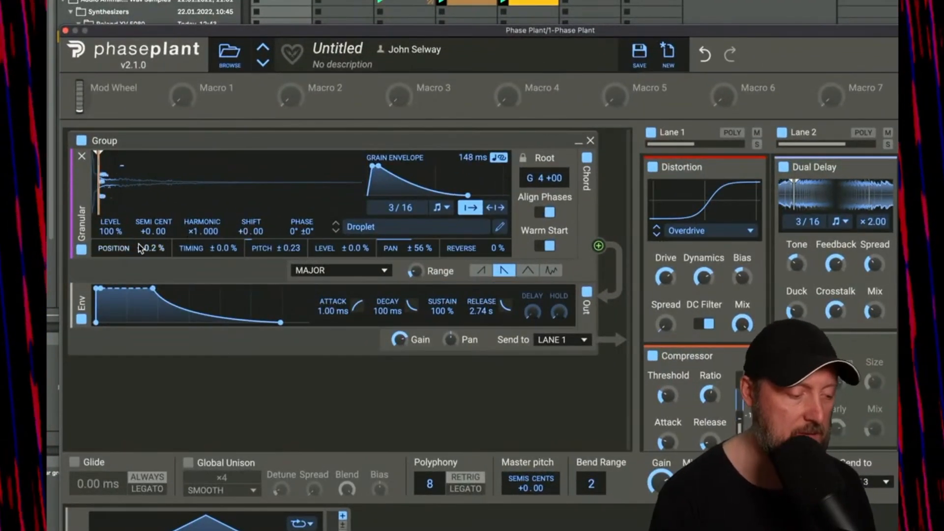
{"action": "left_click_drag", "start_coordinate": [412, 275], "coordinate": [420, 271]}
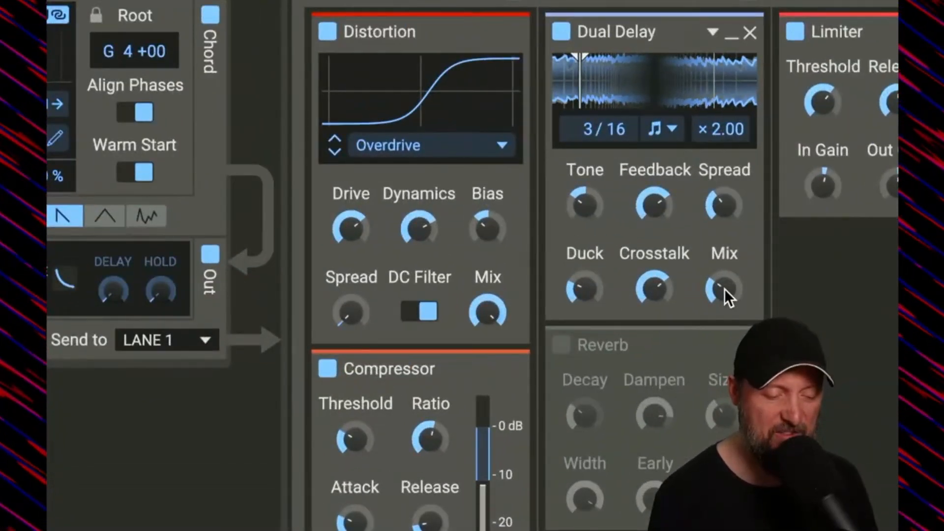
Lower the Dual Delay's feedback and brighten its tone, trying values around 38 %.
{"action": "left_click_drag", "start_coordinate": [660, 206], "coordinate": [631, 223]}
{"action": "left_click_drag", "start_coordinate": [585, 204], "coordinate": [584, 186]}
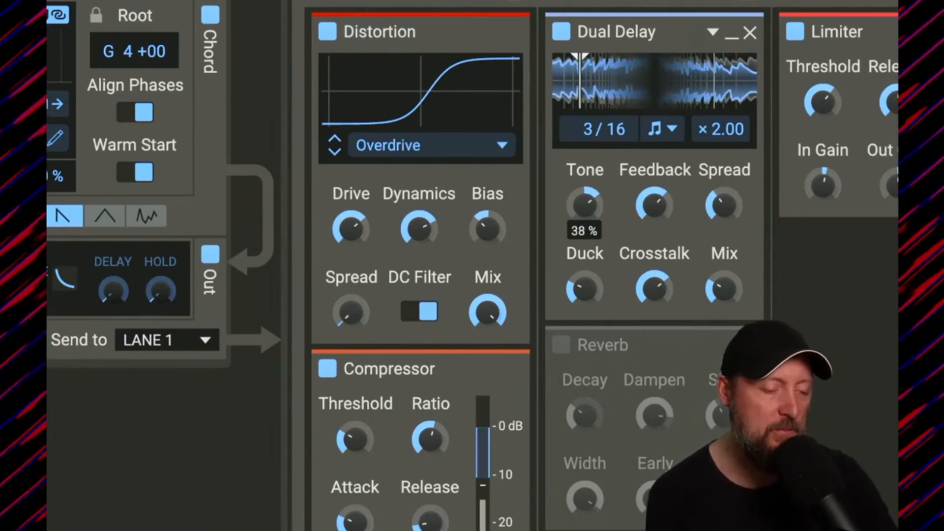
{"action": "left_click_drag", "start_coordinate": [585, 204], "coordinate": [588, 208]}
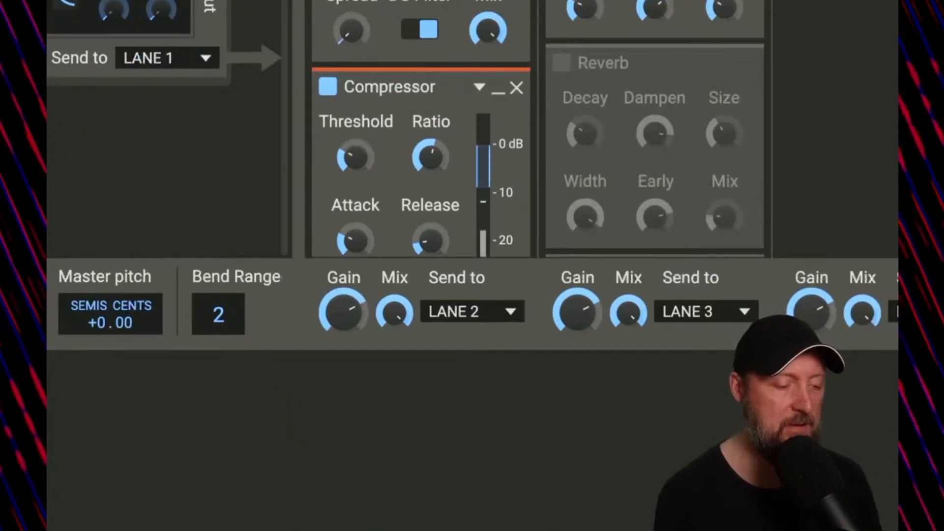
Adjust the Compressor's threshold around -20.94 dB and fine-tune the Limiter's threshold in Lane 3.
{"action": "left_click_drag", "start_coordinate": [354, 156], "coordinate": [354, 154]}
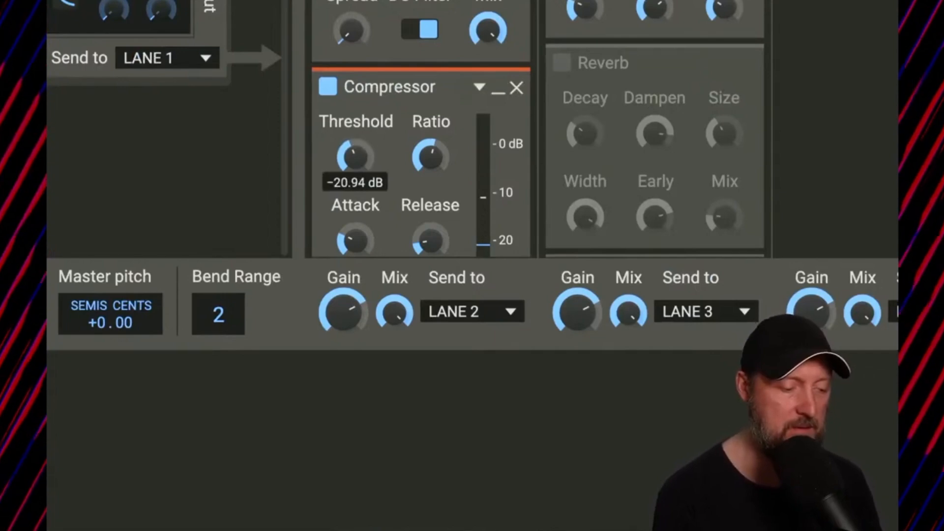
{"action": "left_click_drag", "start_coordinate": [354, 156], "coordinate": [354, 155]}
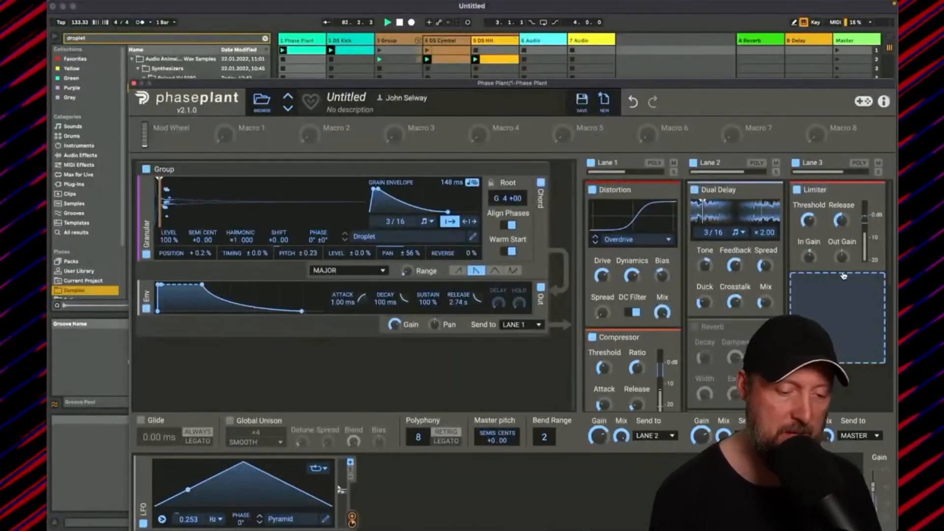
{"action": "left_click_drag", "start_coordinate": [807, 220], "coordinate": [808, 223]}
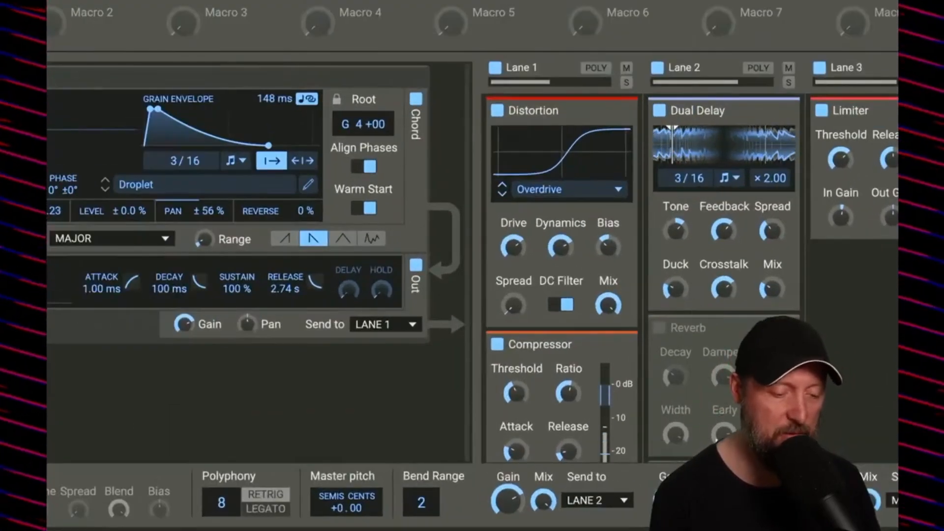
Enable the Reverb in Lane 2.
{"action": "left_click", "coordinate": [659, 327]}
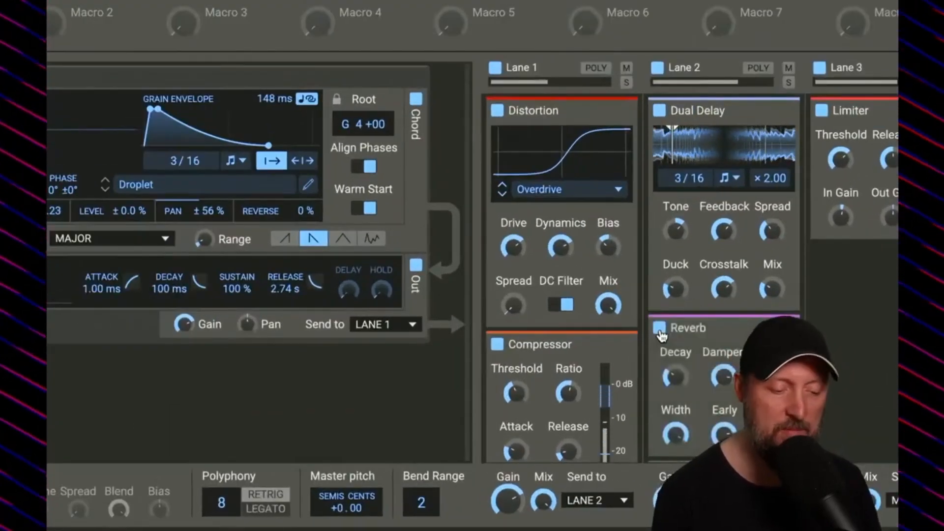
Bypass and re-enable the Dual Delay in Lane 2 to compare the sound, and fine-tune its mix.
{"action": "left_click", "coordinate": [659, 110]}
{"action": "scroll", "coordinate": [658, 196], "scroll_direction": "down", "scroll_amount": 4}
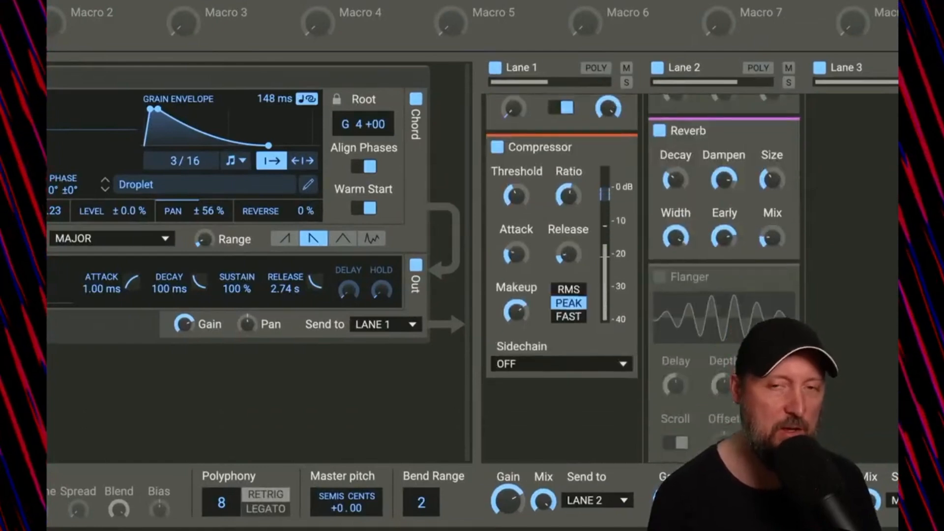
{"action": "scroll", "coordinate": [643, 278], "scroll_direction": "down", "scroll_amount": 1}
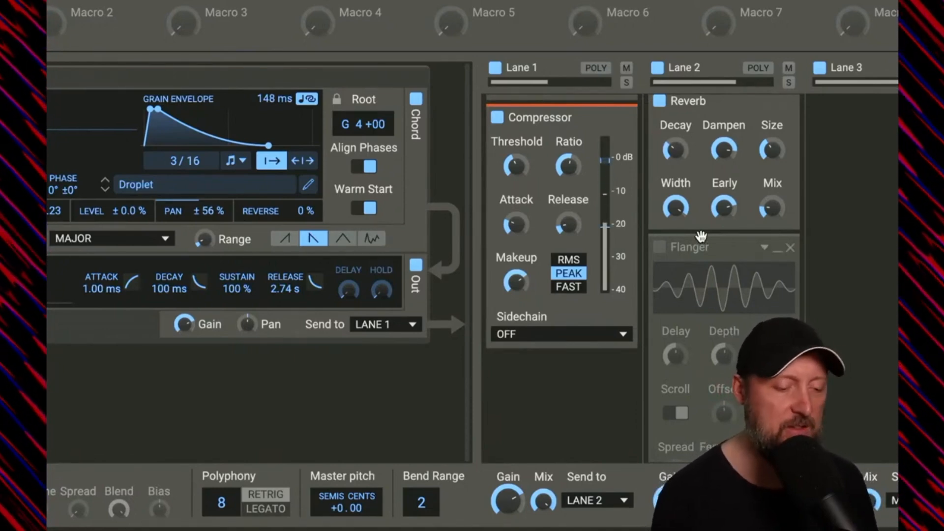
{"action": "scroll", "coordinate": [702, 238], "scroll_direction": "up", "scroll_amount": 5}
{"action": "left_click", "coordinate": [659, 111]}
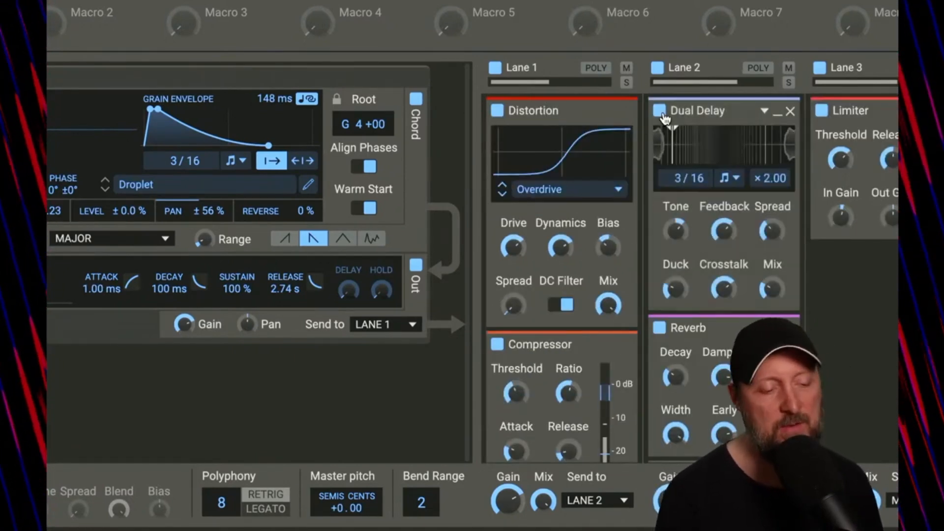
{"action": "left_click_drag", "start_coordinate": [772, 288], "coordinate": [773, 291]}
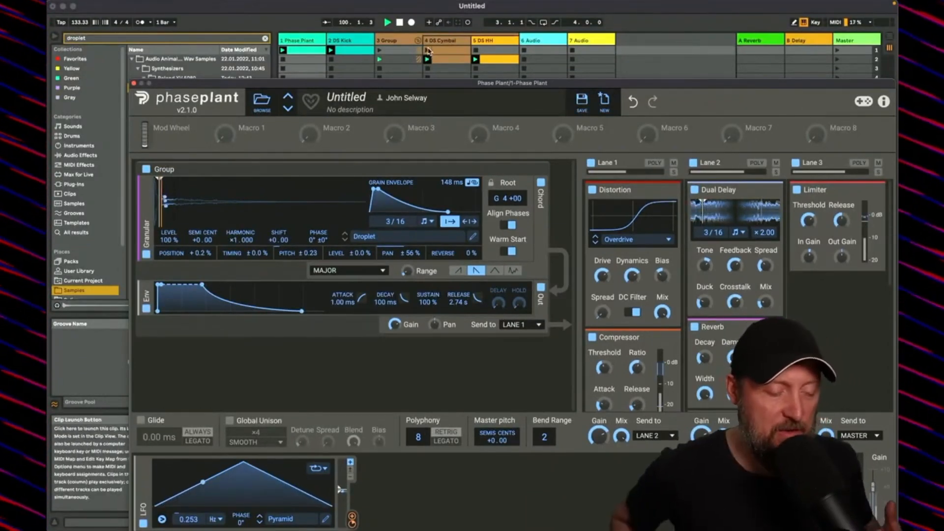
Launch the DS Cymbal track's first-scene slot and fine-tune the generator's Chord Range.
{"action": "left_click", "coordinate": [428, 50]}
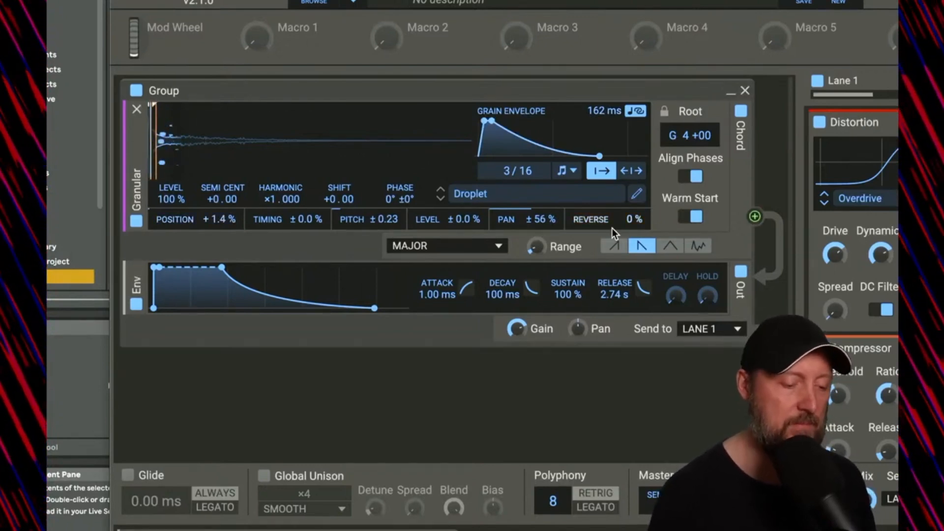
{"action": "left_click_drag", "start_coordinate": [538, 247], "coordinate": [538, 252]}
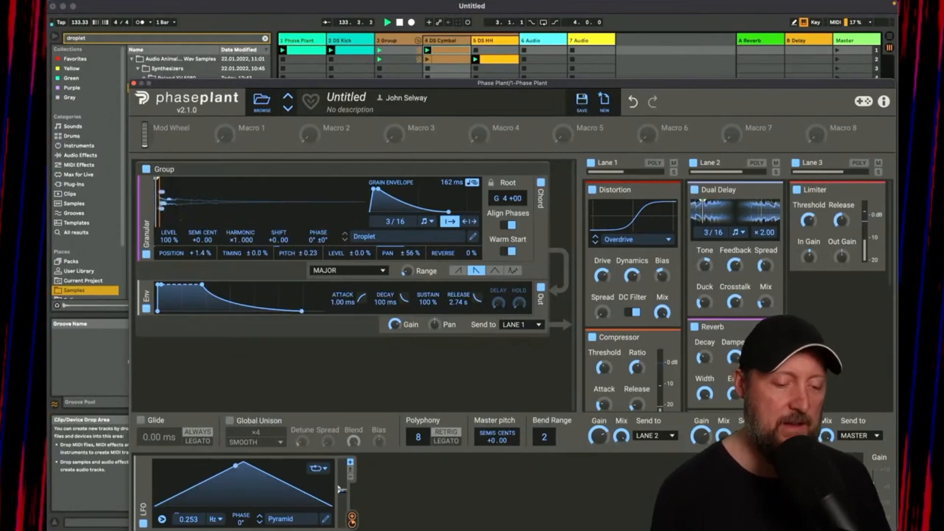
Enable the Flanger in Lane 2 and switch off its Scroll option.
{"action": "scroll", "coordinate": [780, 313], "scroll_direction": "down", "scroll_amount": 5}
{"action": "scroll", "coordinate": [779, 313], "scroll_direction": "up", "scroll_amount": 2}
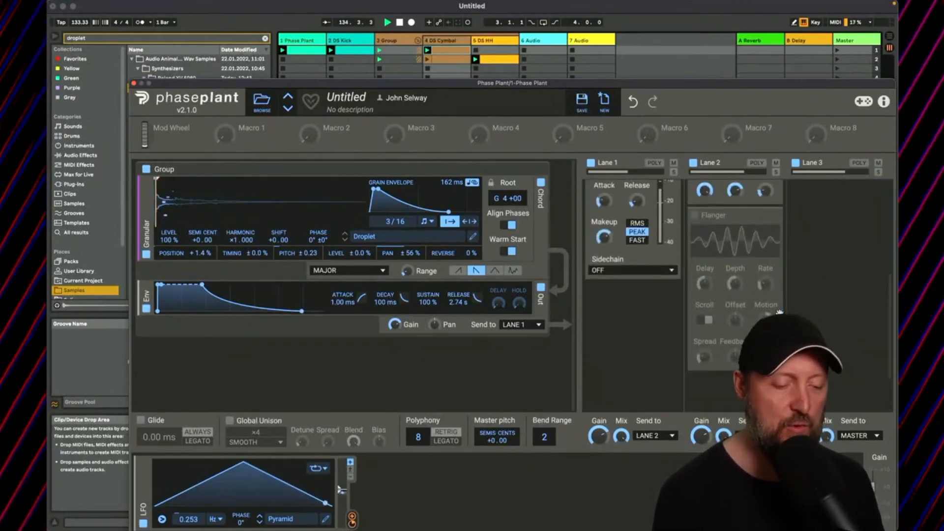
{"action": "left_click", "coordinate": [697, 216]}
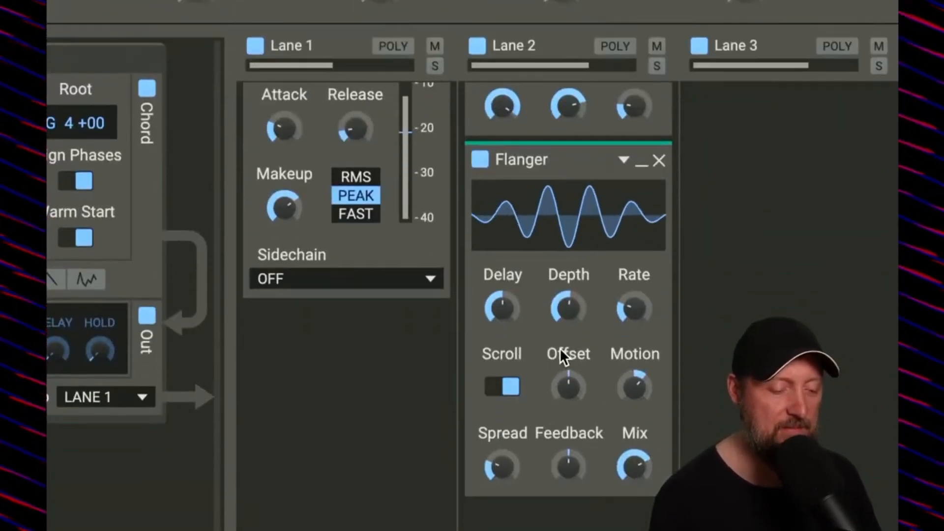
{"action": "left_click", "coordinate": [503, 388]}
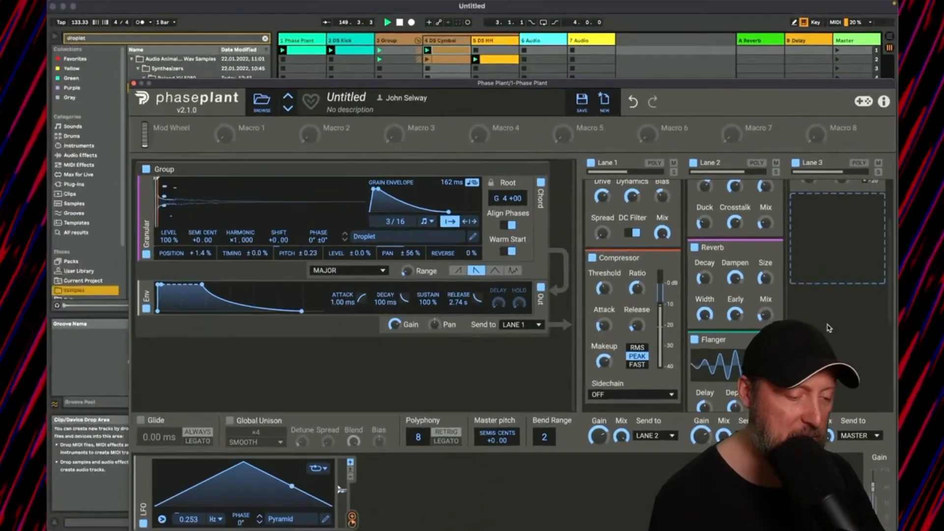
Move the plug-in window higher on the screen and switch the Flanger's Scroll option back on.
{"action": "scroll", "coordinate": [828, 327], "scroll_direction": "up", "scroll_amount": 3}
{"action": "left_click_drag", "start_coordinate": [743, 84], "coordinate": [711, 44]}
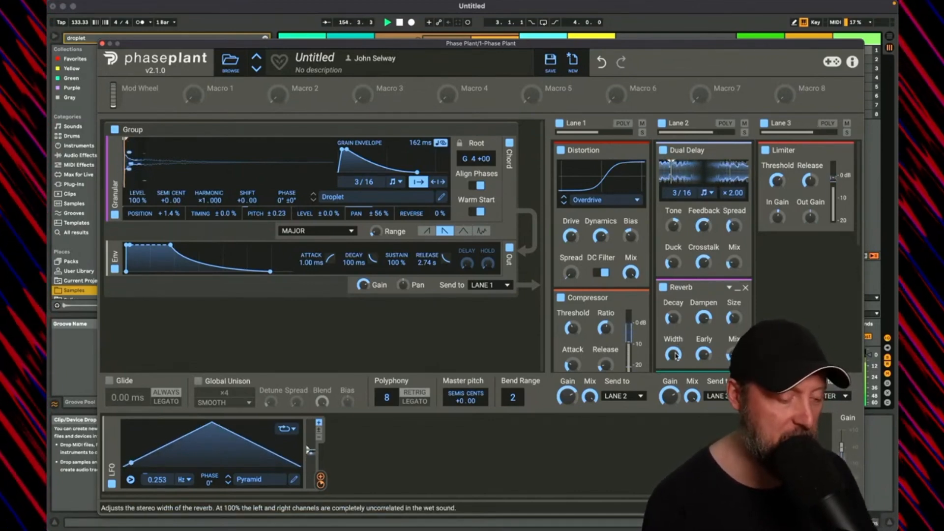
{"action": "scroll", "coordinate": [677, 355], "scroll_direction": "down", "scroll_amount": 10}
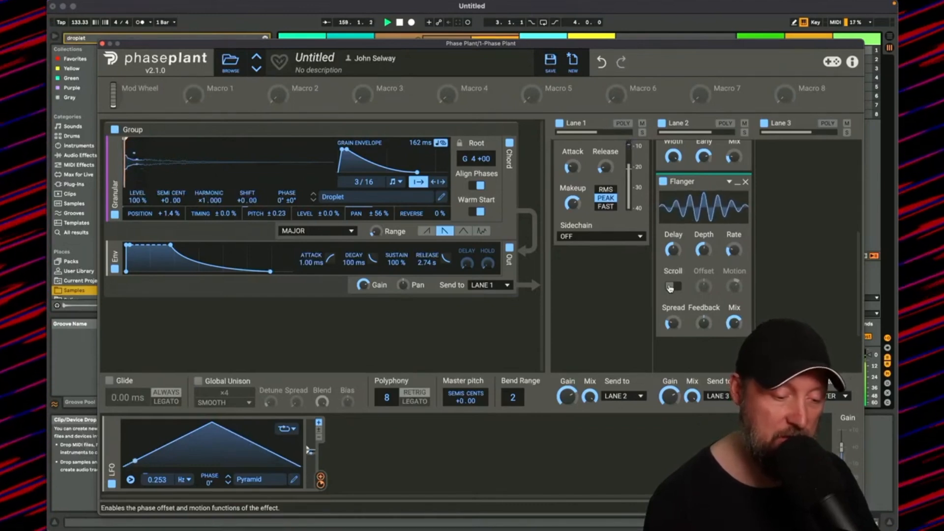
{"action": "left_click", "coordinate": [671, 286]}
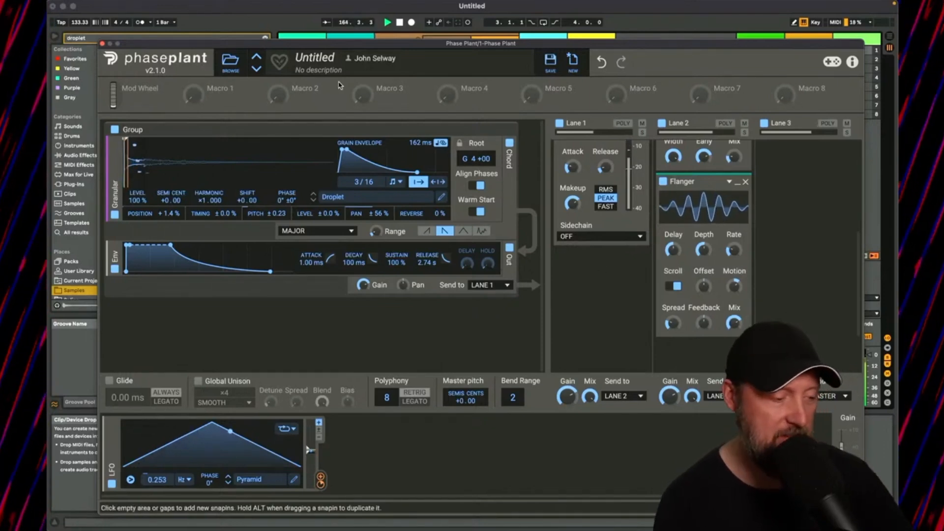
Close the plug-in window, fold the percussion group, and insert a new MIDI track after it.
{"action": "left_click", "coordinate": [102, 44]}
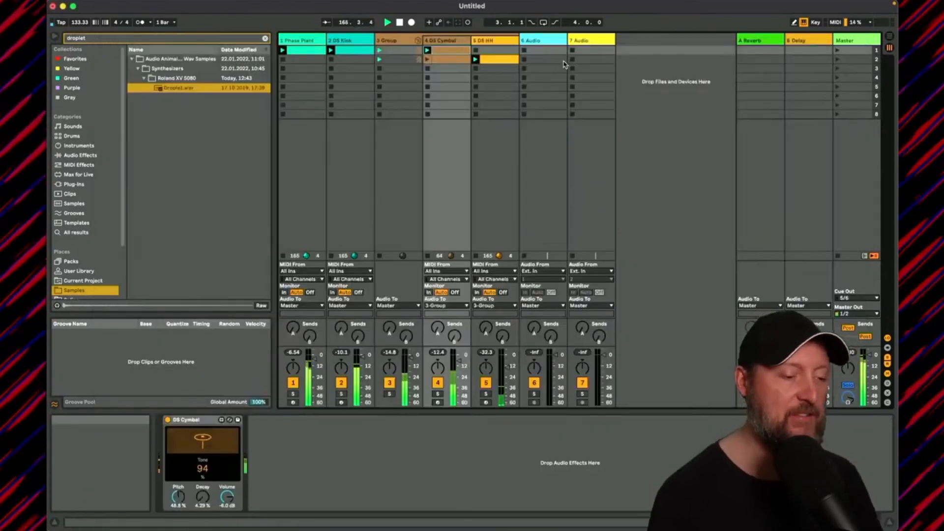
{"action": "left_click", "coordinate": [417, 40]}
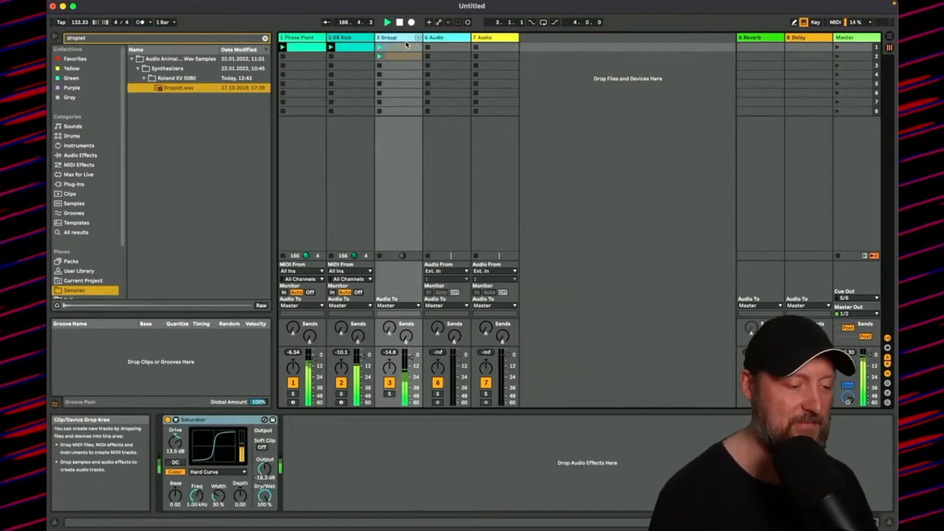
{"action": "key", "text": "super+shift+t"}
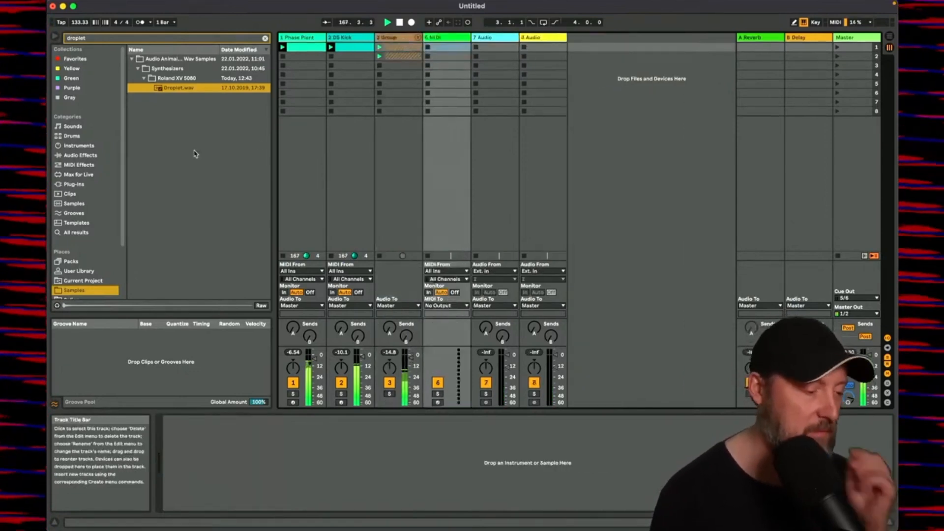
Search the Samples category for "hat" and audition the first results, selecting 9inz Closed hat 2.aif.
{"action": "left_click", "coordinate": [147, 37]}
{"action": "type", "text": "hat"}
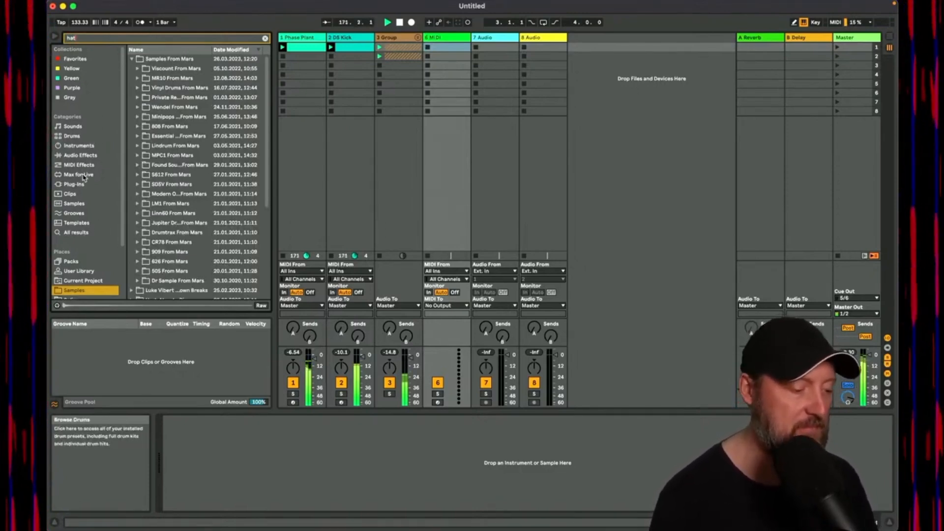
{"action": "left_click", "coordinate": [82, 205]}
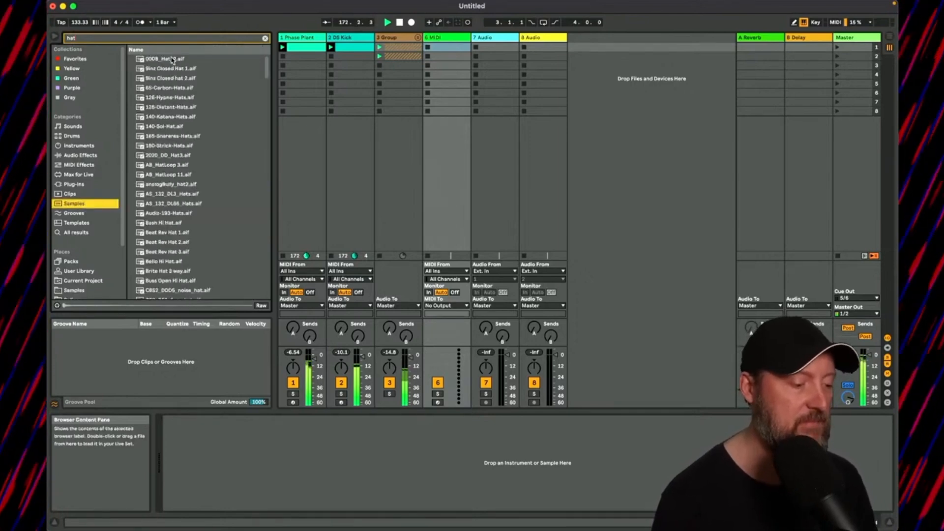
{"action": "left_click", "coordinate": [172, 59]}
{"action": "key", "text": "Down"}
{"action": "key", "text": "Down"}
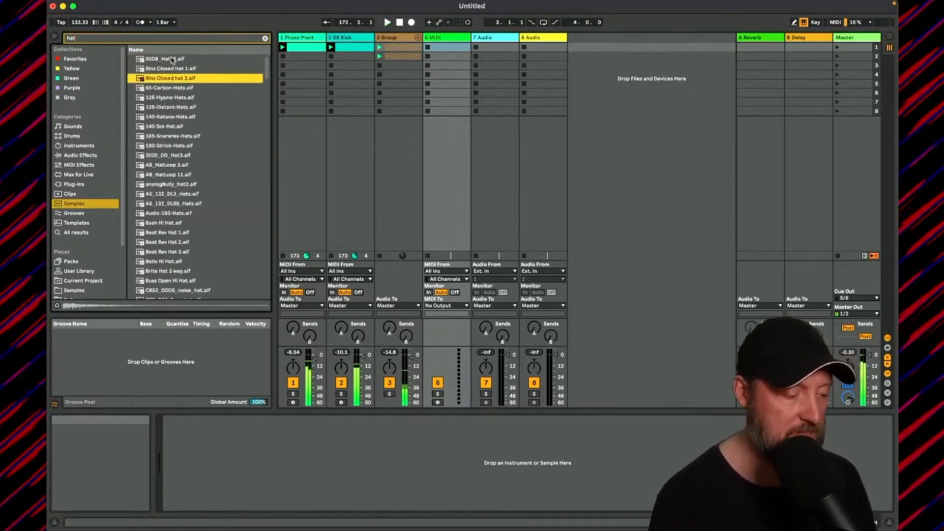
{"action": "key", "text": "Down"}
{"action": "key", "text": "Up"}
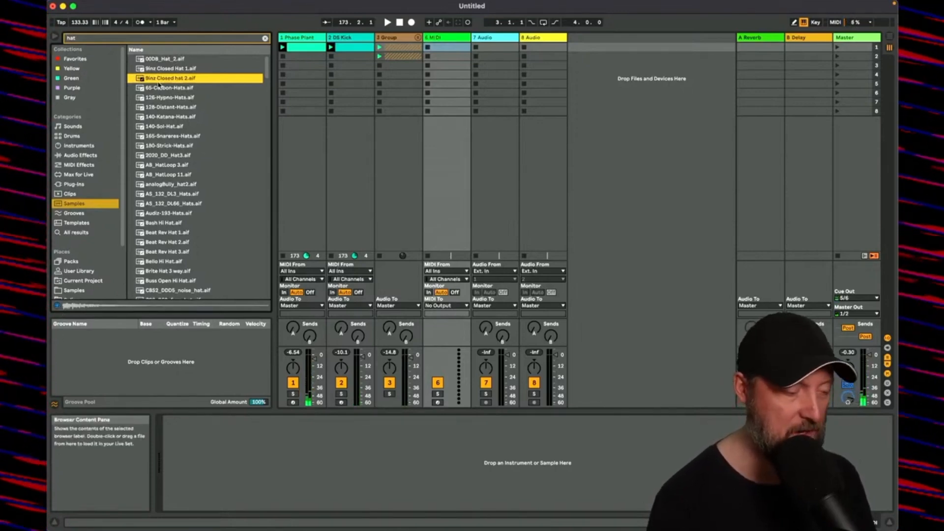
Load 9inz Closed hat 2.aif onto the new MIDI track and create an empty clip in its first slot.
{"action": "mouse_move", "coordinate": [141, 82]}
{"action": "left_mouse_down"}
{"action": "mouse_move", "coordinate": [187, 433]}
{"action": "mouse_move", "coordinate": [205, 447]}
{"action": "left_mouse_up"}
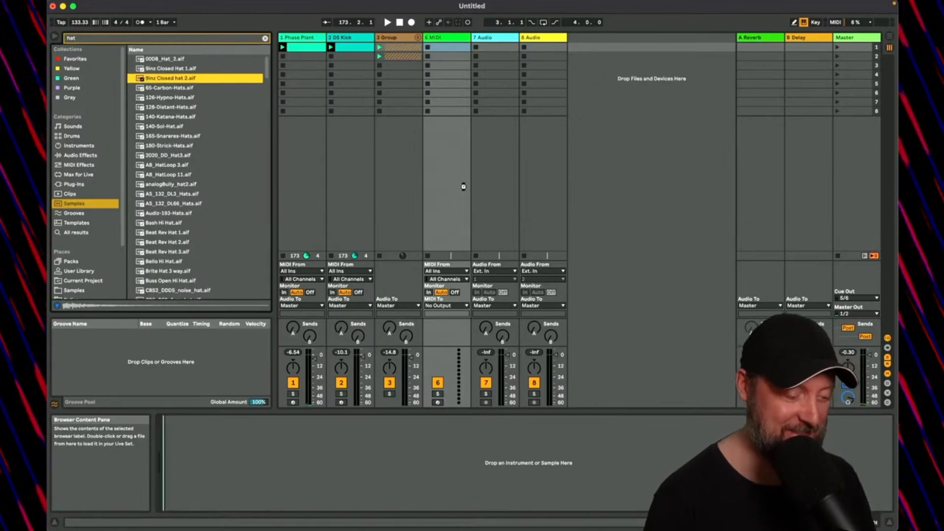
{"action": "left_click_drag", "start_coordinate": [463, 187], "coordinate": [464, 189]}
{"action": "double_click", "coordinate": [457, 48]}
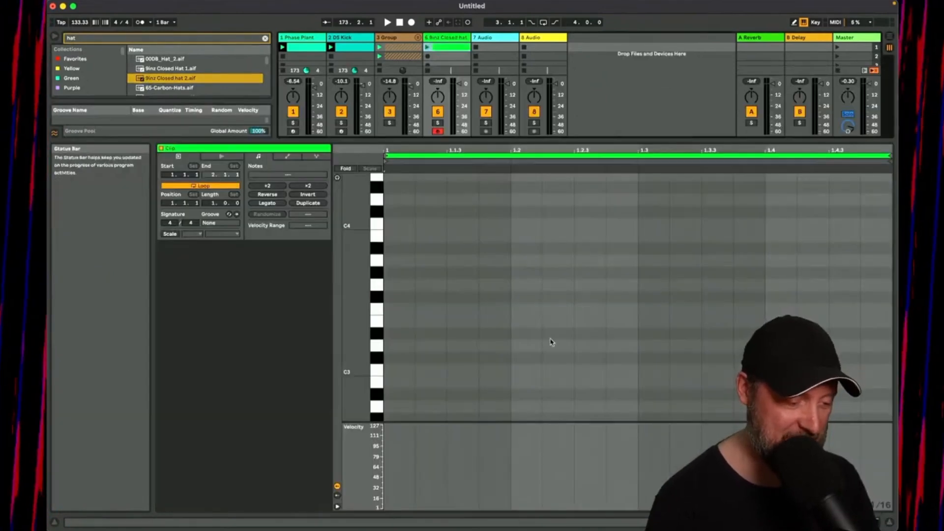
Add four sixteenth-length C3 notes on the offbeats at 1.1.3, 1.2.3, 1.3.3 and 1.4.3.
{"action": "double_click", "coordinate": [455, 370]}
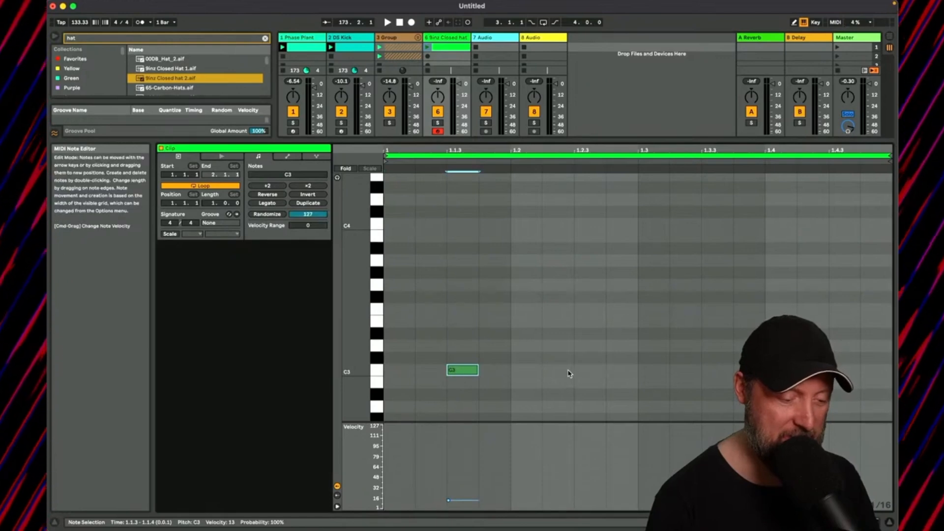
{"action": "double_click", "coordinate": [589, 370]}
{"action": "double_click", "coordinate": [708, 370]}
{"action": "double_click", "coordinate": [837, 369]}
Raise the velocity of all hat notes to around 65, and make the second and fourth notes louder.
{"action": "key", "text": "super+a"}
{"action": "left_click_drag", "start_coordinate": [448, 369], "coordinate": [448, 356]}
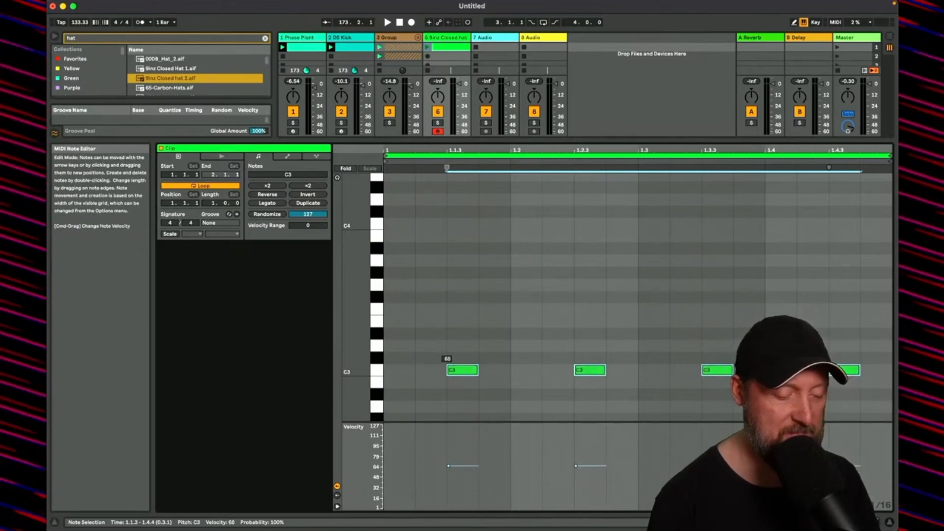
{"action": "left_click_drag", "start_coordinate": [595, 369], "coordinate": [595, 365]}
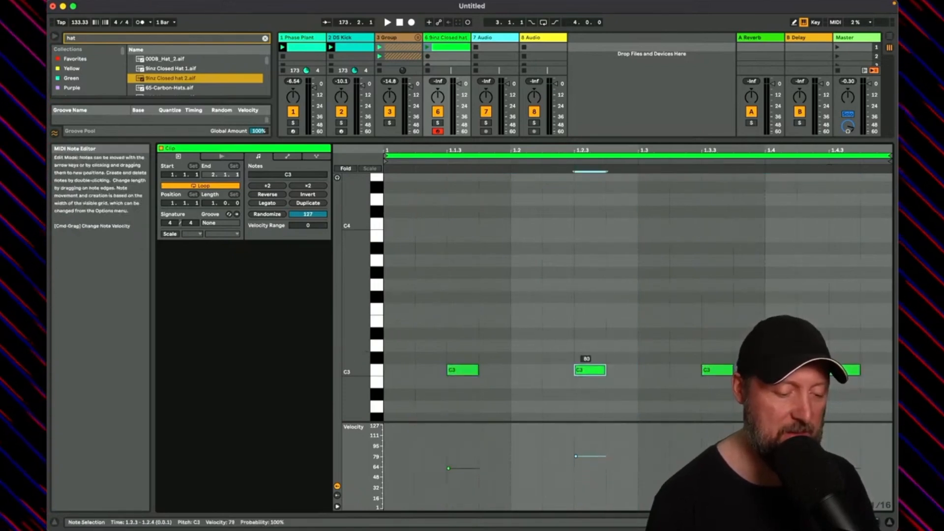
{"action": "left_click_drag", "start_coordinate": [848, 370], "coordinate": [848, 366]}
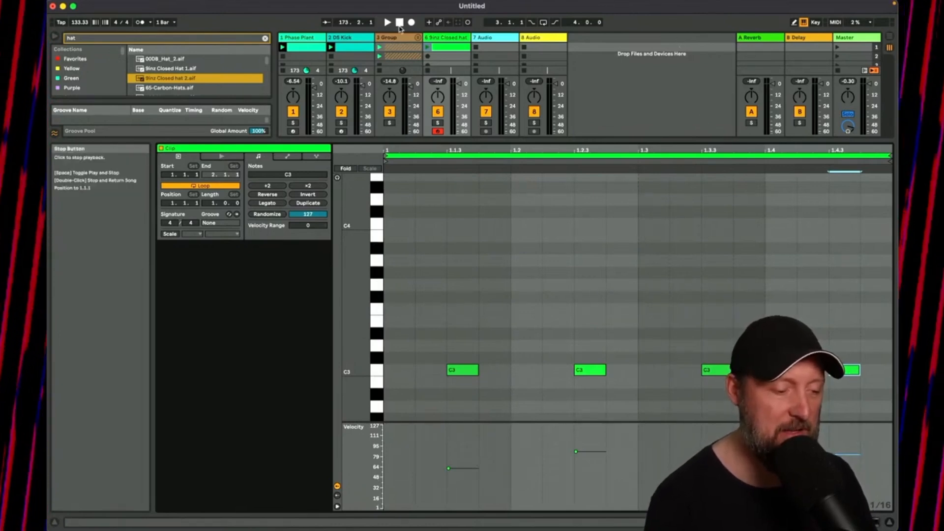
Launch the closed hat clip, fine-tune its track volume, and stop and relaunch the clip to compare.
{"action": "left_click", "coordinate": [428, 47]}
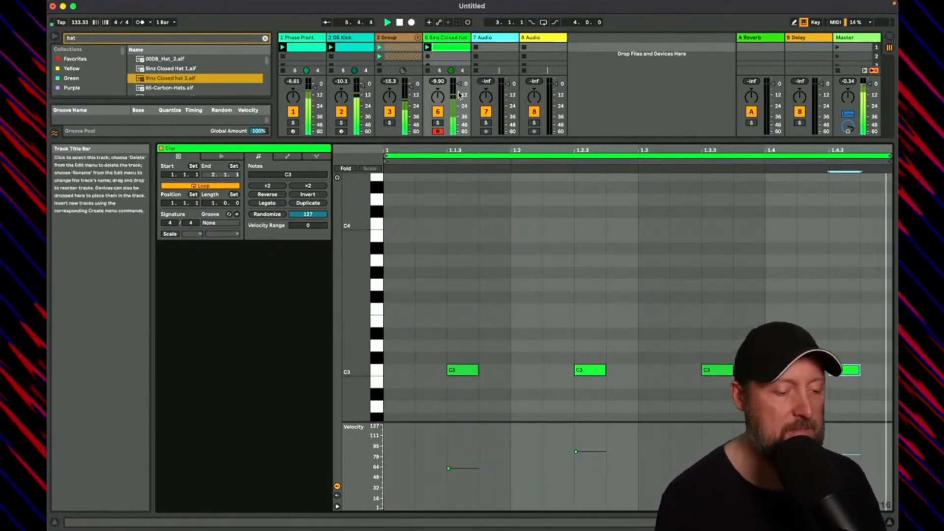
{"action": "left_click_drag", "start_coordinate": [458, 90], "coordinate": [459, 86]}
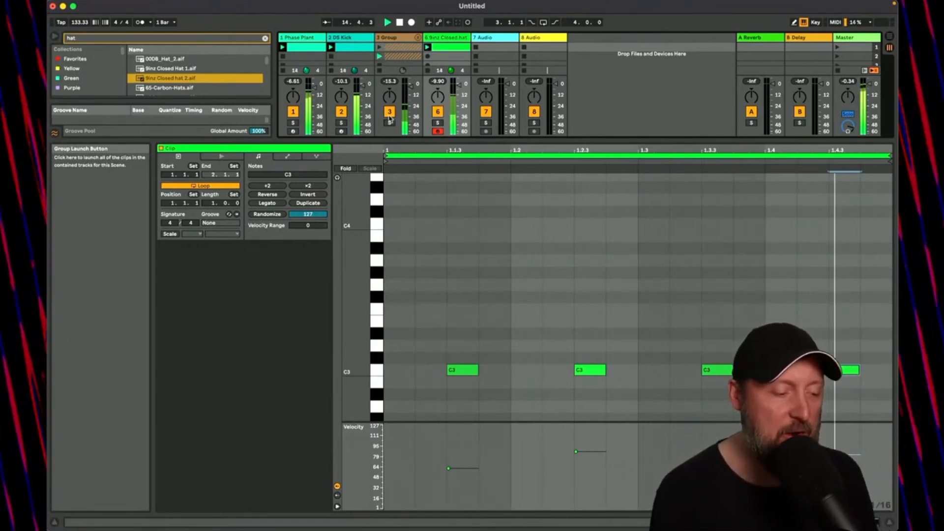
{"action": "left_click", "coordinate": [428, 59]}
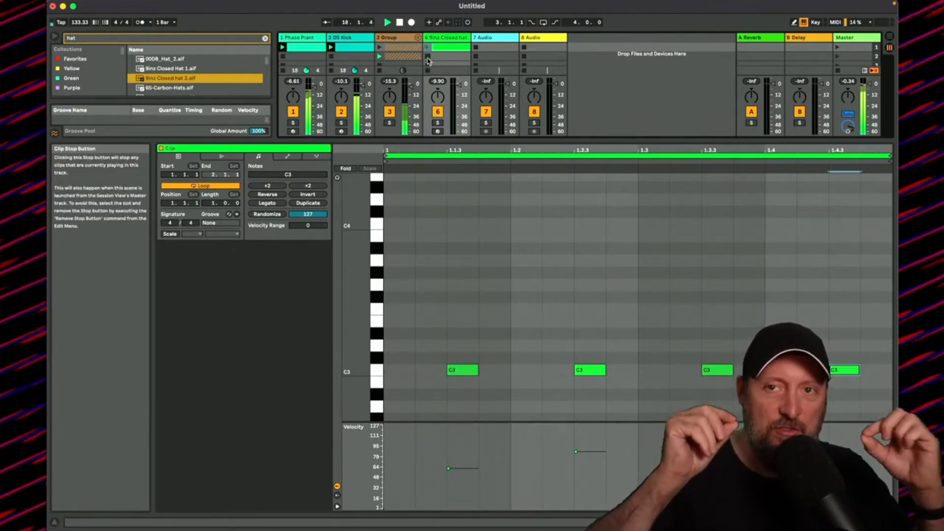
{"action": "left_click", "coordinate": [427, 48]}
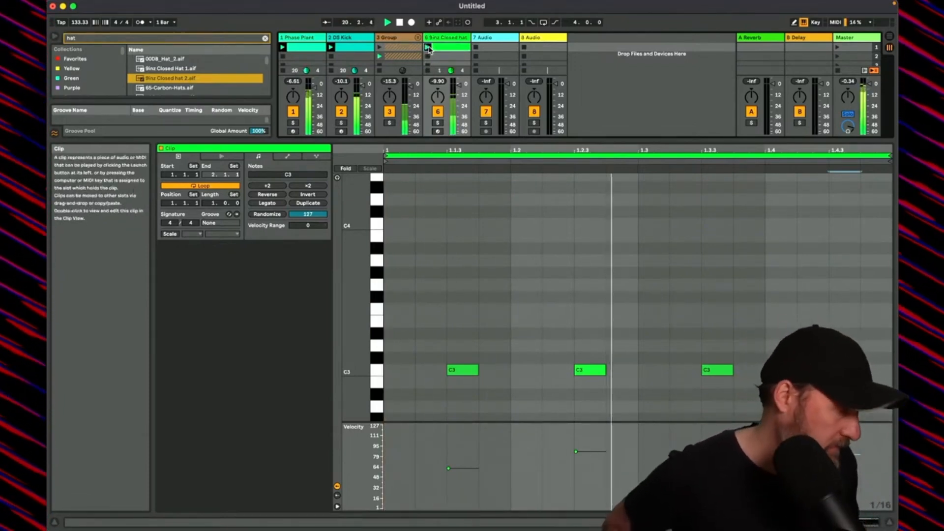
Reopen the Phase Plant window from its track and set the Chord Range to 0.04 octaves.
{"action": "left_click", "coordinate": [295, 39]}
{"action": "double_click", "coordinate": [294, 40]}
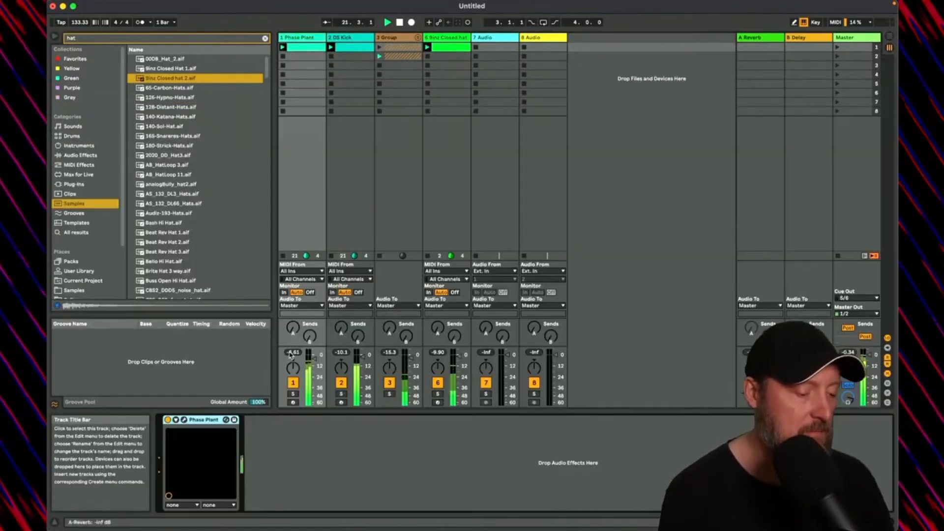
{"action": "left_click", "coordinate": [188, 420]}
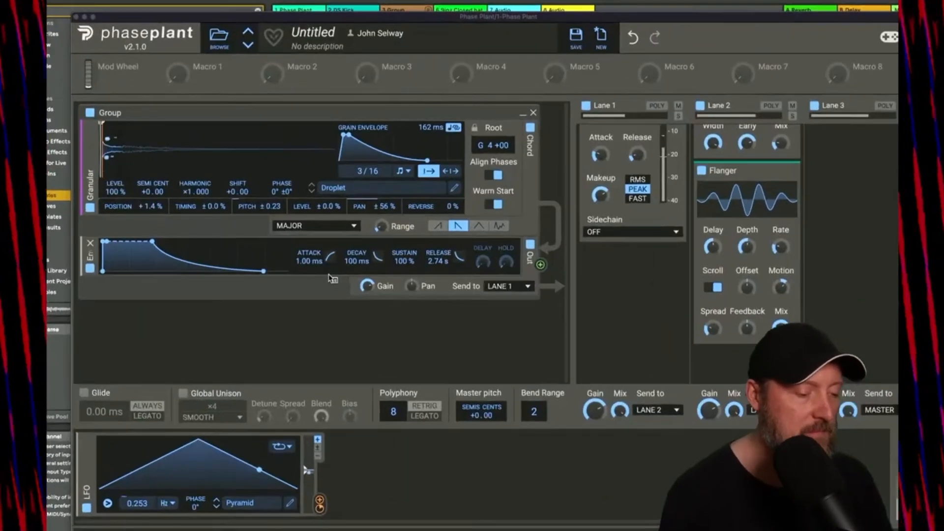
{"action": "left_click", "coordinate": [381, 227]}
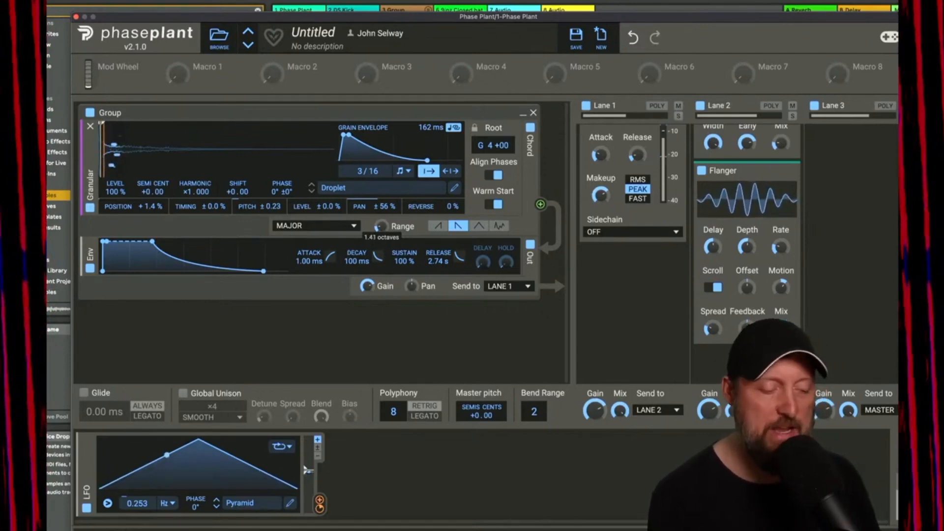
{"action": "right_click", "coordinate": [380, 227]}
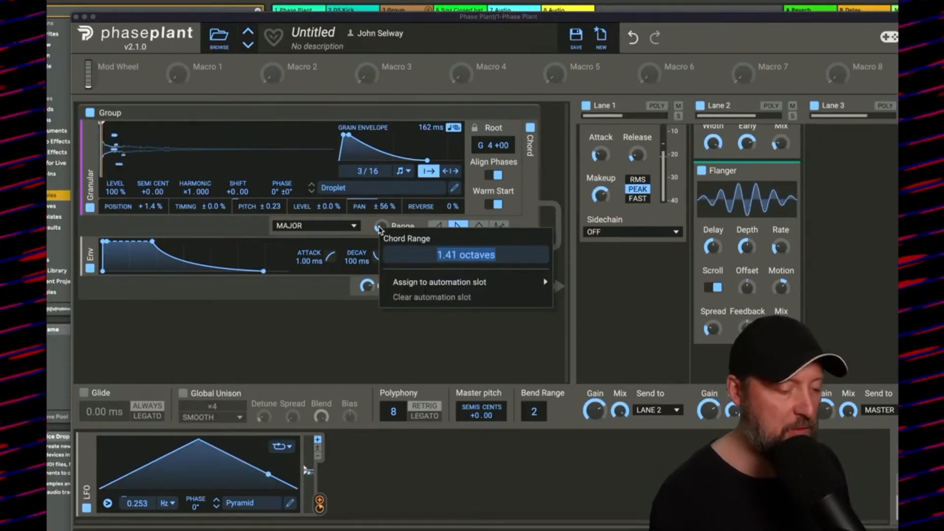
{"action": "key", "text": "BackSpace"}
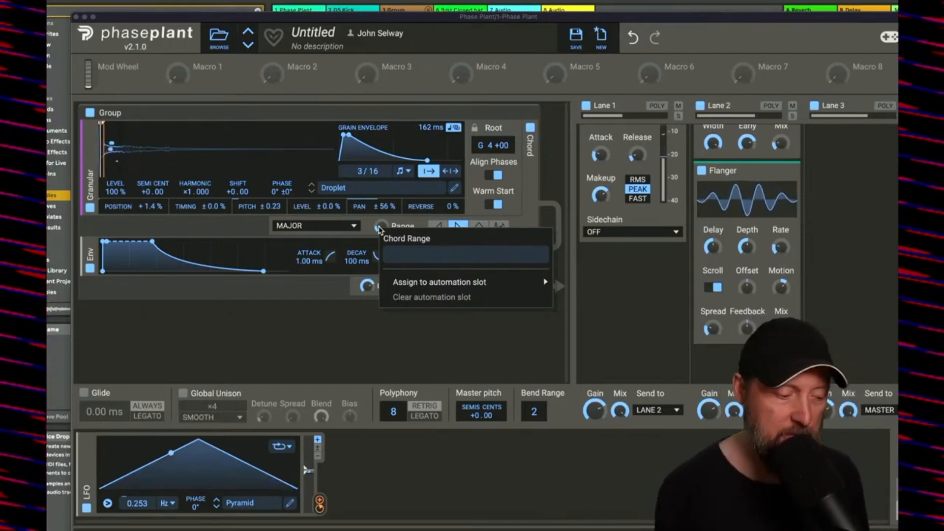
{"action": "key", "text": "Return"}
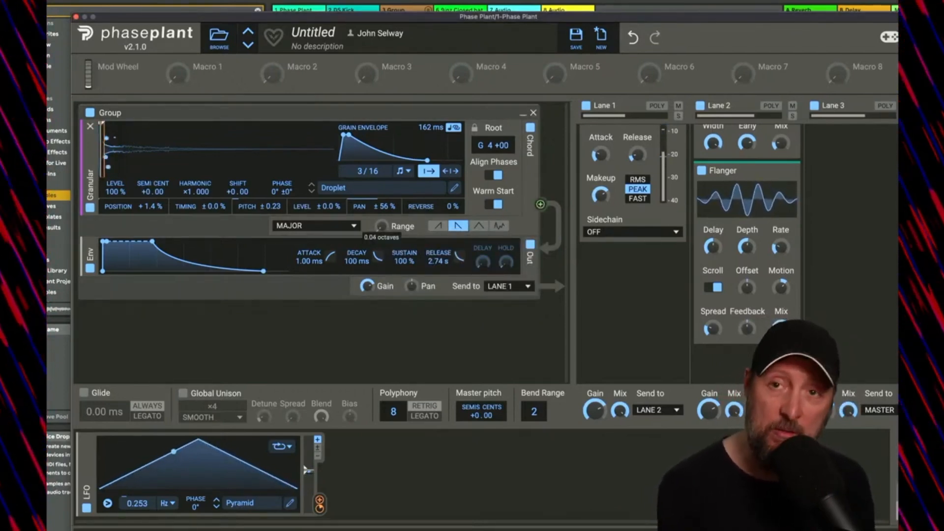
Set the Chord Range to 0.04 octaves and assign it to automation Slot 1.
{"action": "right_click", "coordinate": [381, 227]}
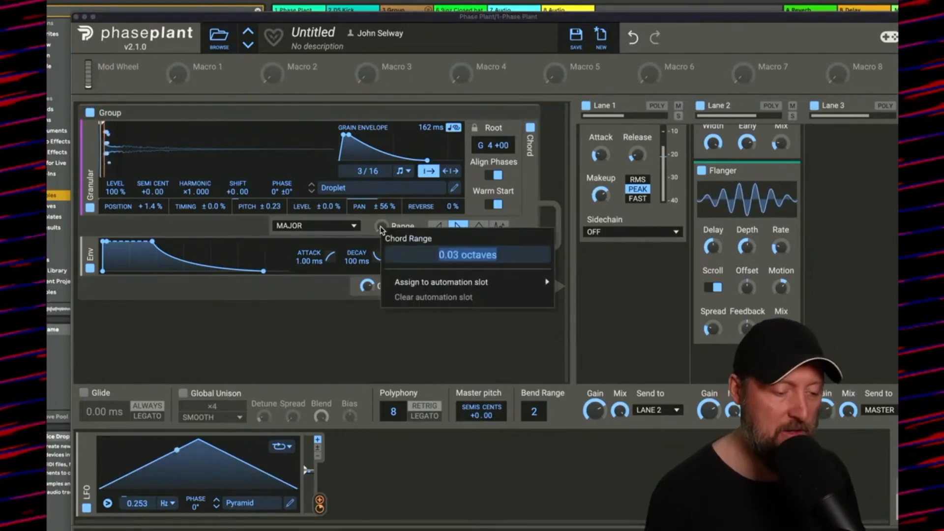
{"action": "mouse_move", "coordinate": [412, 289]}
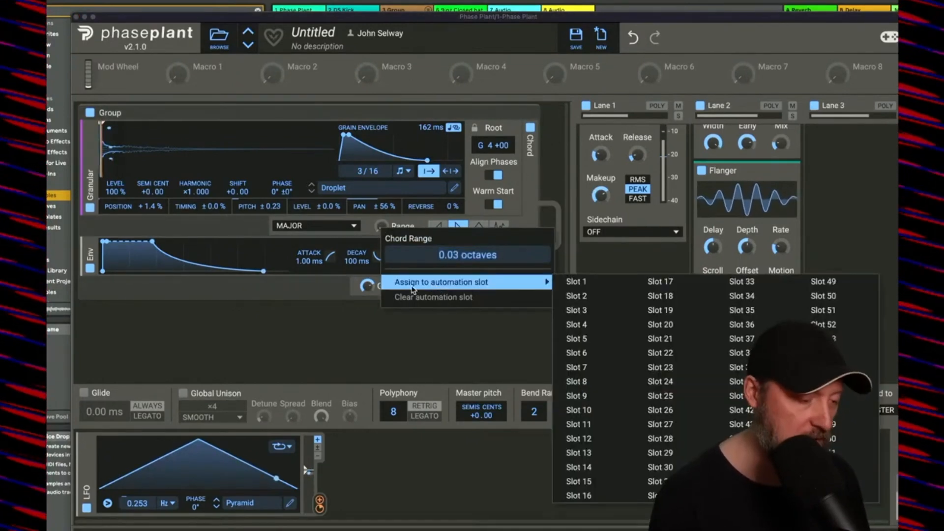
{"action": "left_click", "coordinate": [360, 216]}
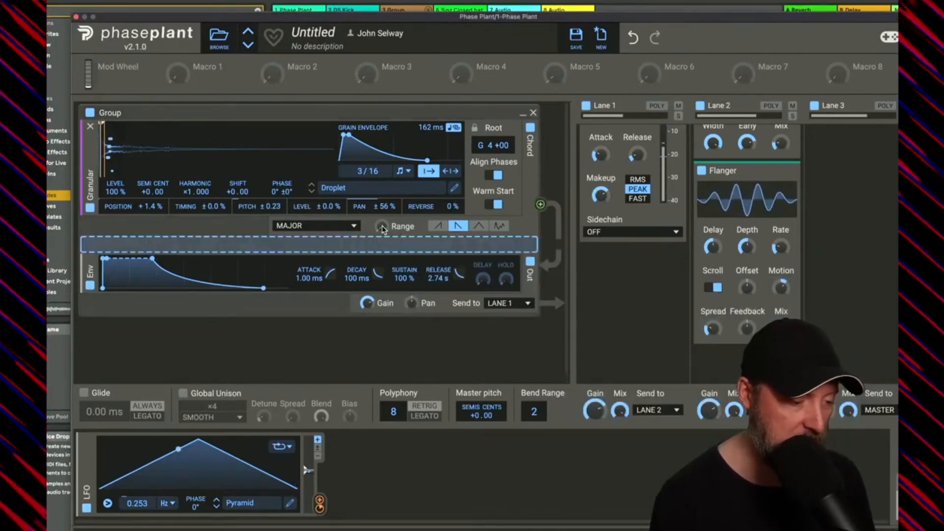
{"action": "left_click_drag", "start_coordinate": [379, 227], "coordinate": [379, 230]}
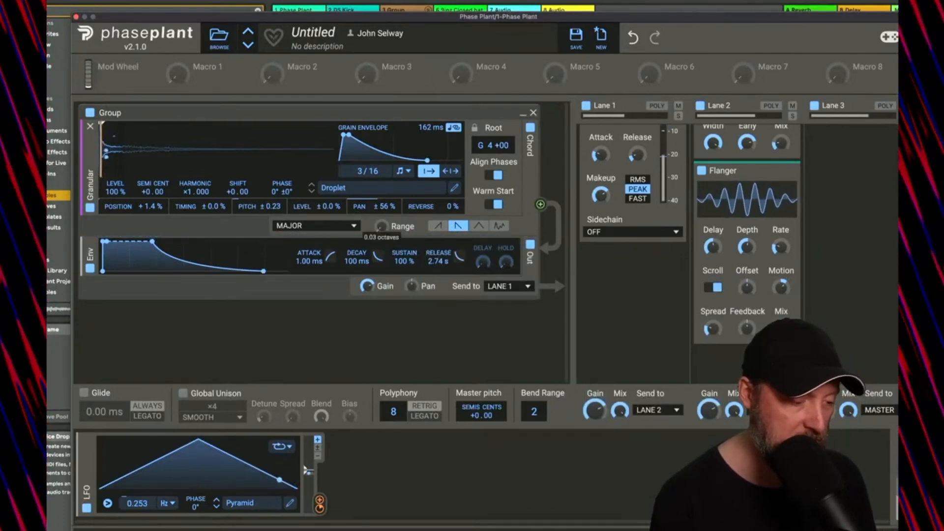
{"action": "right_click", "coordinate": [382, 229]}
{"action": "mouse_move", "coordinate": [440, 289]}
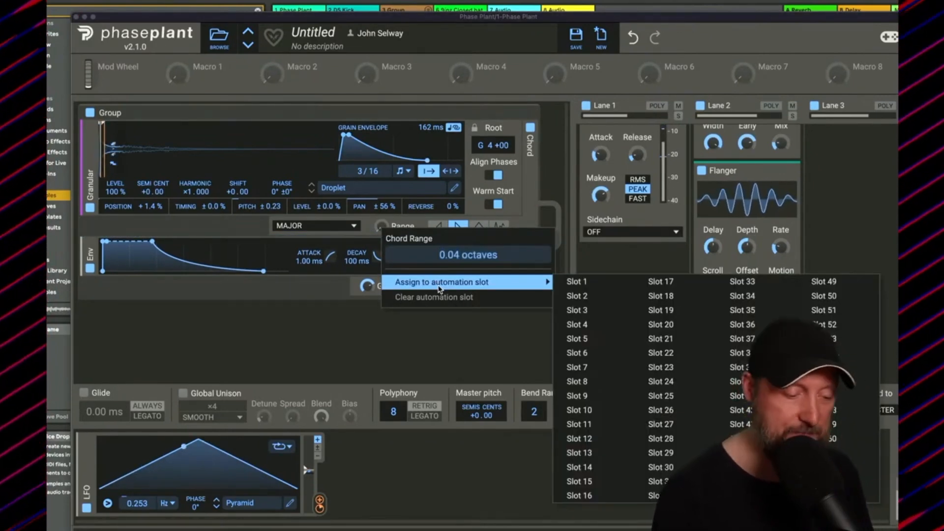
{"action": "left_click", "coordinate": [593, 285]}
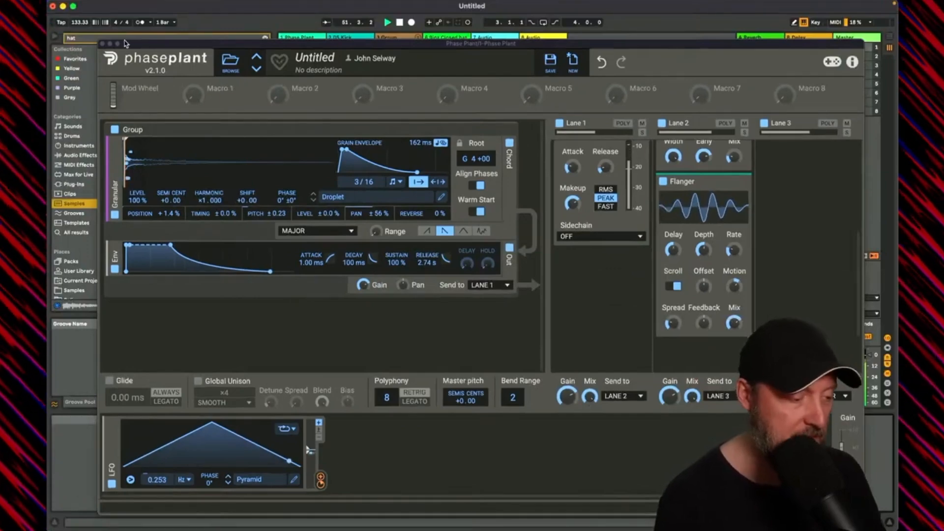
Expose the automated Range parameter on the Phase Plant device in Configure mode, with the plug-in window moved aside, and leave that mode.
{"action": "left_click", "coordinate": [76, 16]}
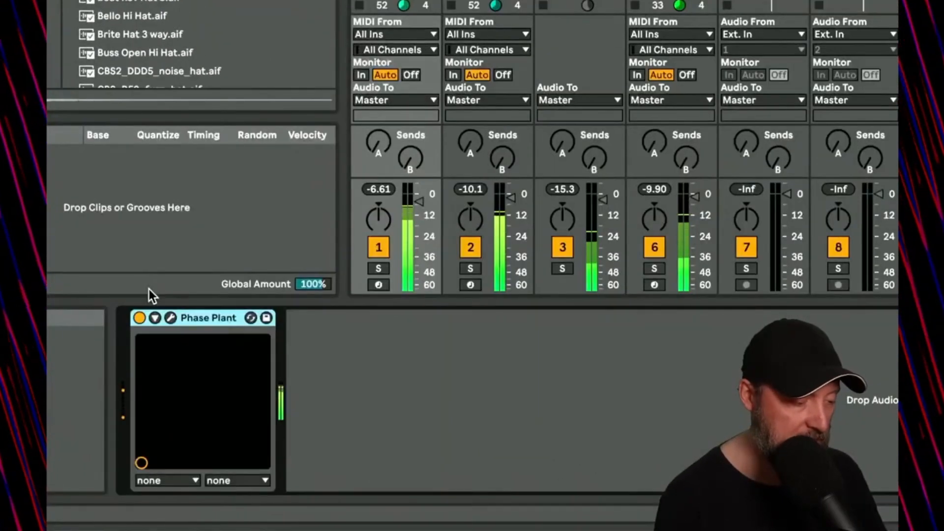
{"action": "left_click", "coordinate": [176, 419]}
{"action": "left_click", "coordinate": [302, 318]}
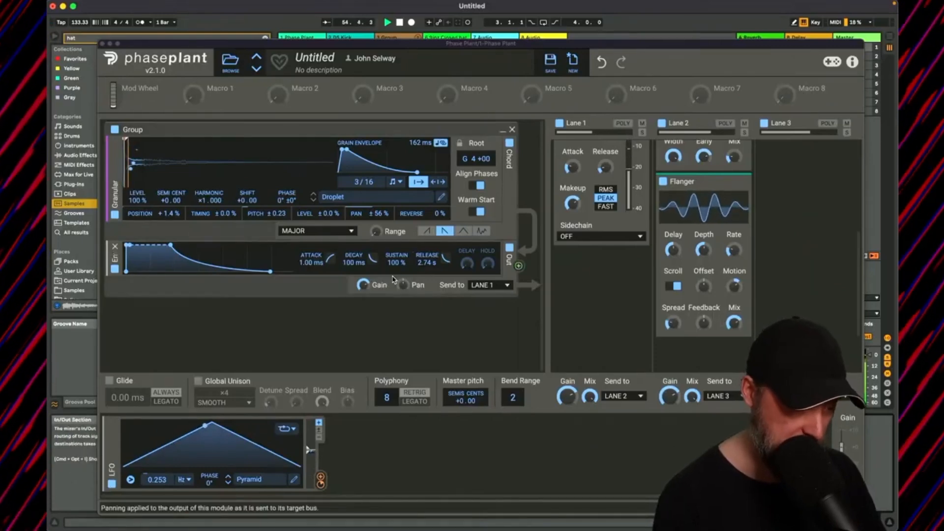
{"action": "left_click_drag", "start_coordinate": [304, 44], "coordinate": [567, 29]}
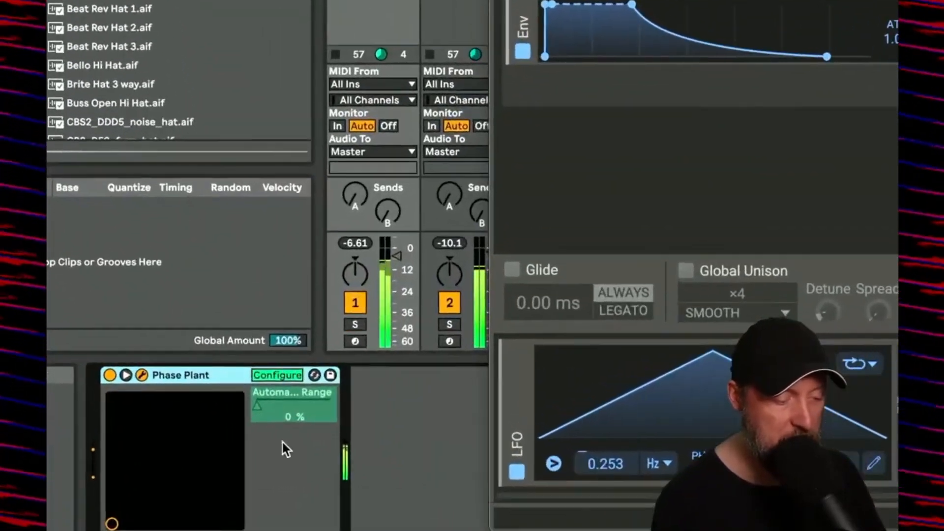
{"action": "left_click", "coordinate": [279, 374]}
{"action": "left_click", "coordinate": [279, 374]}
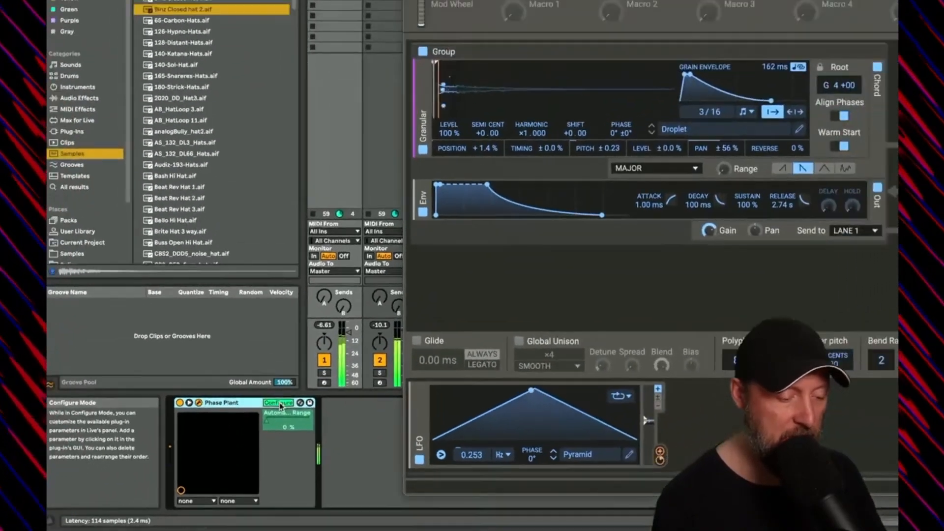
{"action": "left_click", "coordinate": [279, 403]}
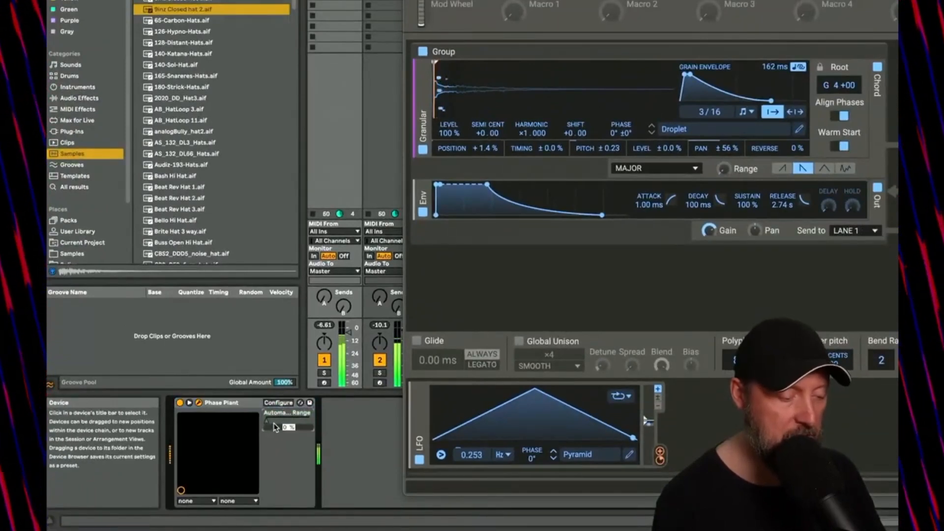
Audition small and wide moves of the exposed Range parameter while the clips play, and return it to 0 %.
{"action": "left_click_drag", "start_coordinate": [274, 421], "coordinate": [271, 422]}
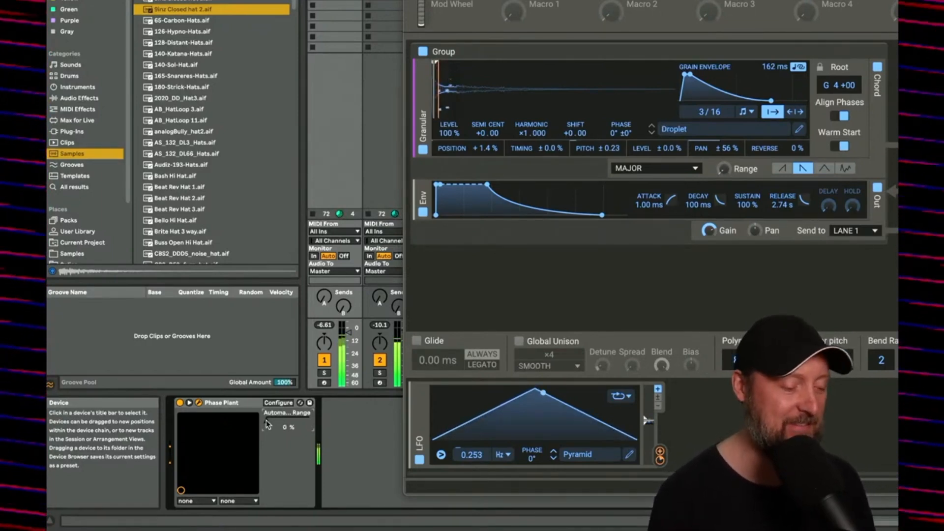
{"action": "left_click_drag", "start_coordinate": [270, 426], "coordinate": [269, 416]}
{"action": "left_click_drag", "start_coordinate": [723, 169], "coordinate": [723, 174]}
{"action": "left_click_drag", "start_coordinate": [267, 420], "coordinate": [267, 423]}
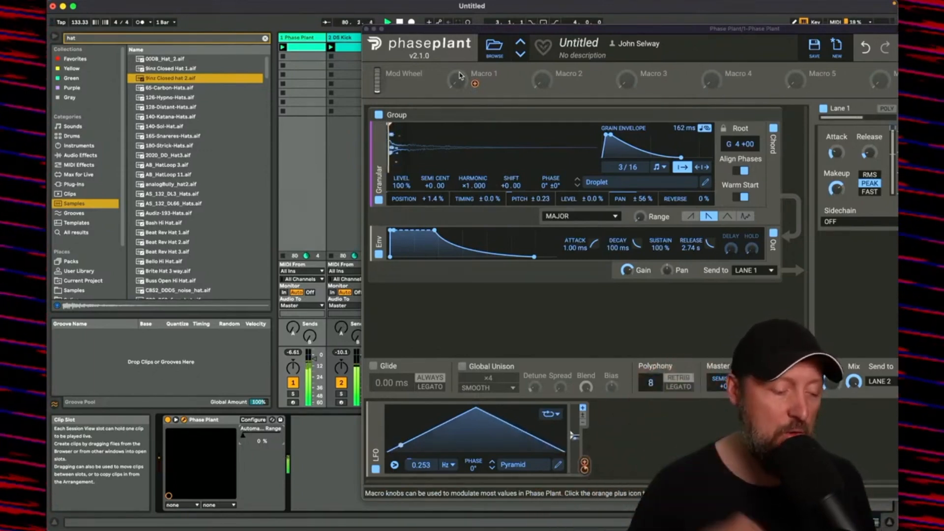
{"action": "left_click_drag", "start_coordinate": [460, 75], "coordinate": [460, 68]}
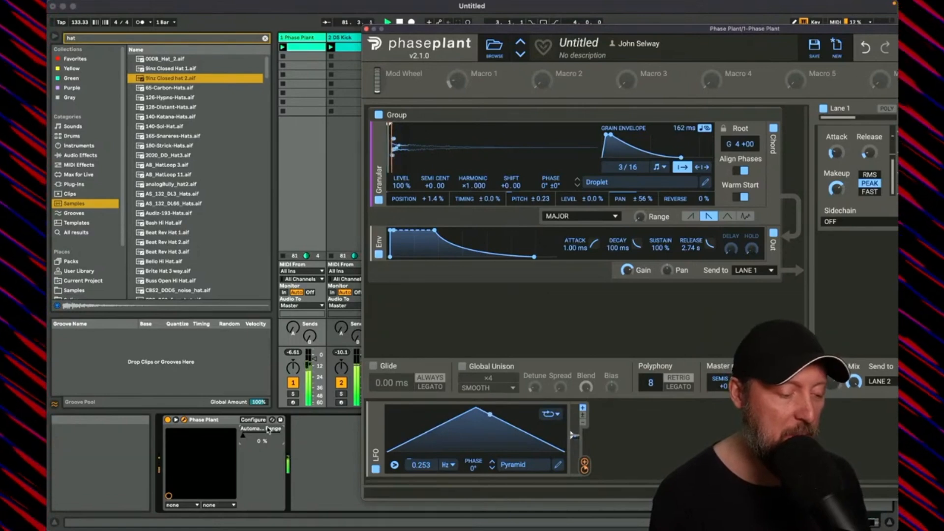
{"action": "left_click_drag", "start_coordinate": [244, 435], "coordinate": [280, 434]}
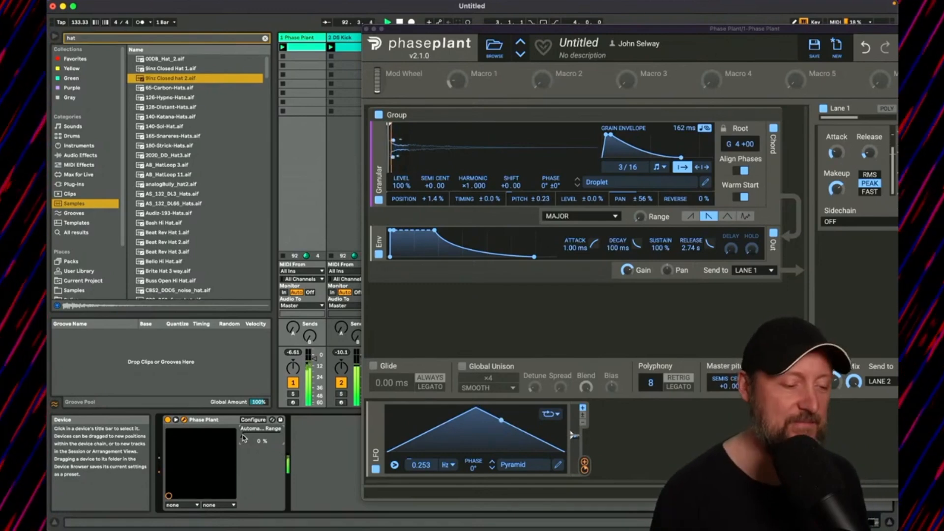
Close the Phase Plant window, solo the closed hat track and show its devices.
{"action": "left_click", "coordinate": [366, 29]}
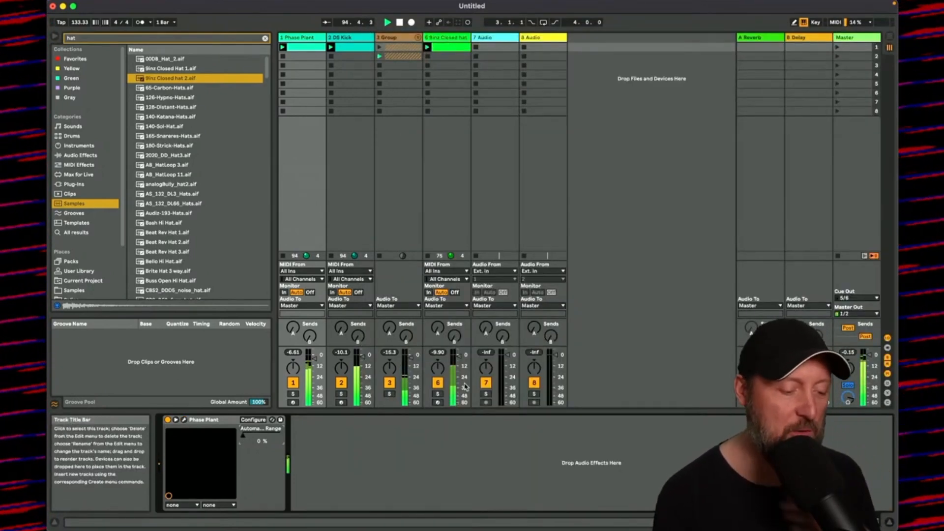
{"action": "left_click", "coordinate": [438, 394]}
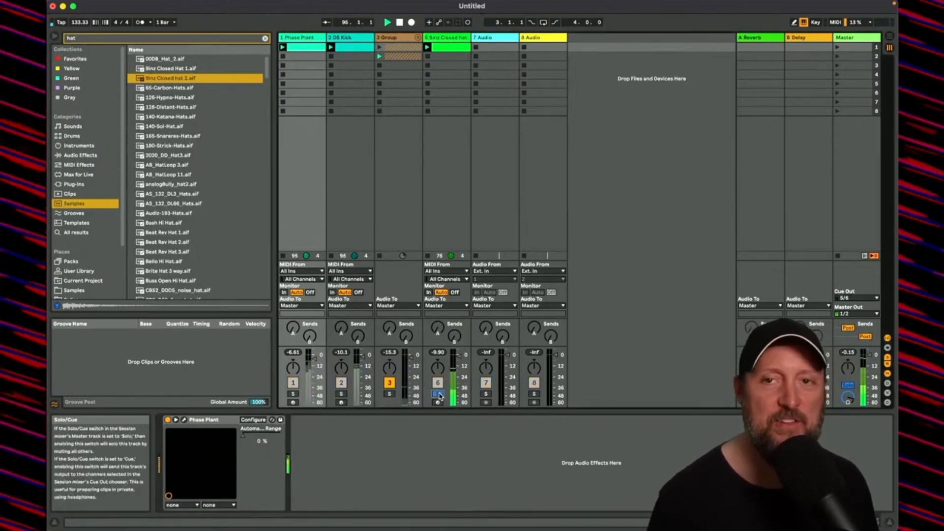
{"action": "left_click", "coordinate": [444, 78]}
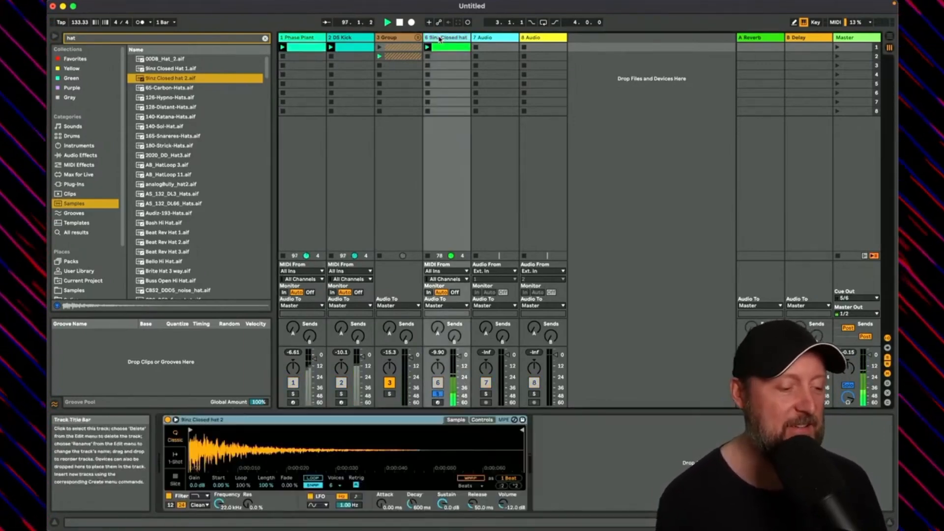
Clear the browser search and load the Echo audio effect onto the closed hat track.
{"action": "left_click", "coordinate": [85, 155]}
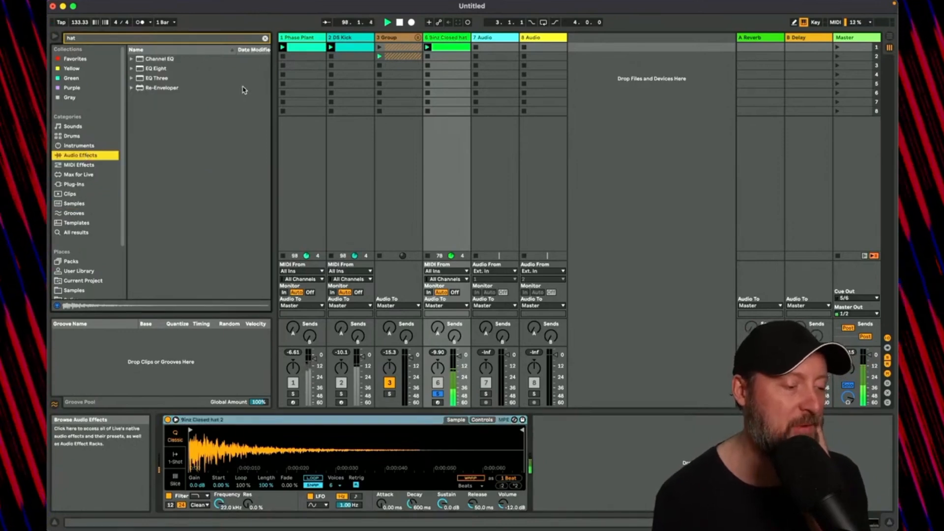
{"action": "left_click", "coordinate": [265, 38]}
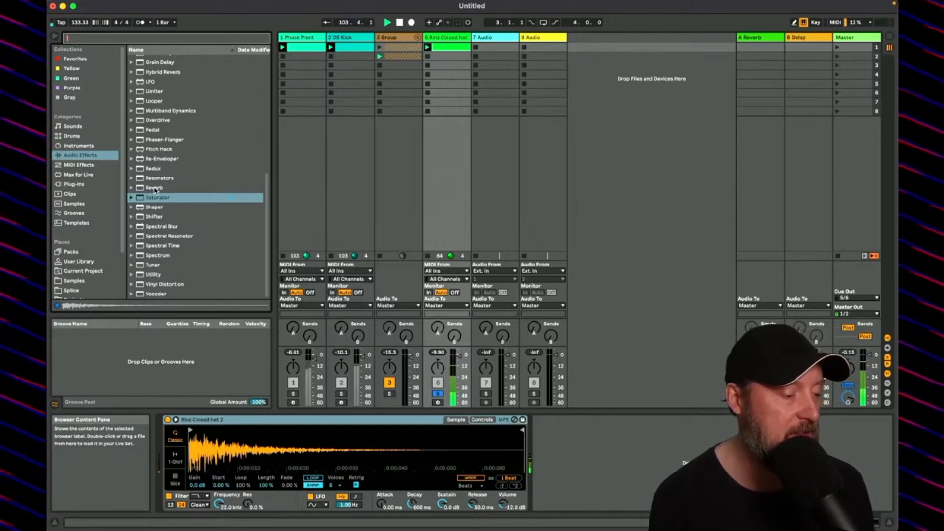
{"action": "scroll", "coordinate": [201, 136], "scroll_direction": "up", "scroll_amount": 10}
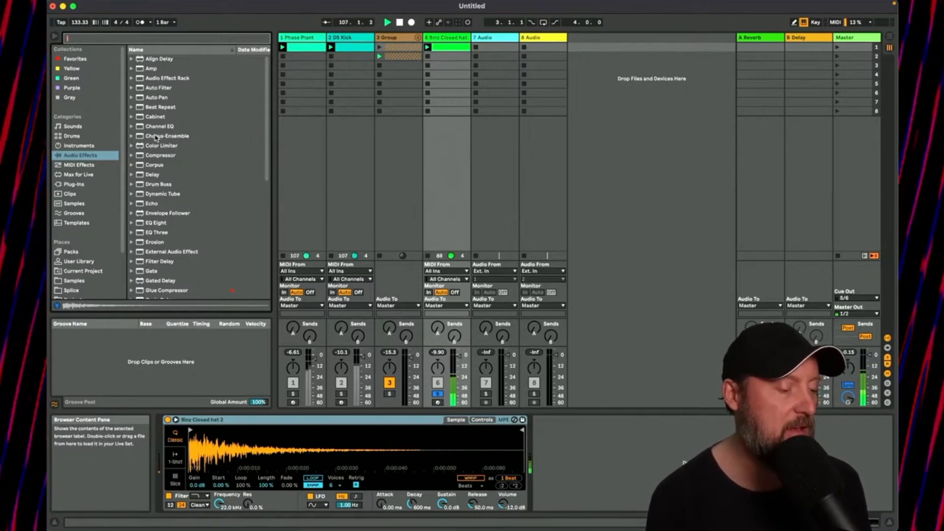
{"action": "left_click", "coordinate": [142, 203]}
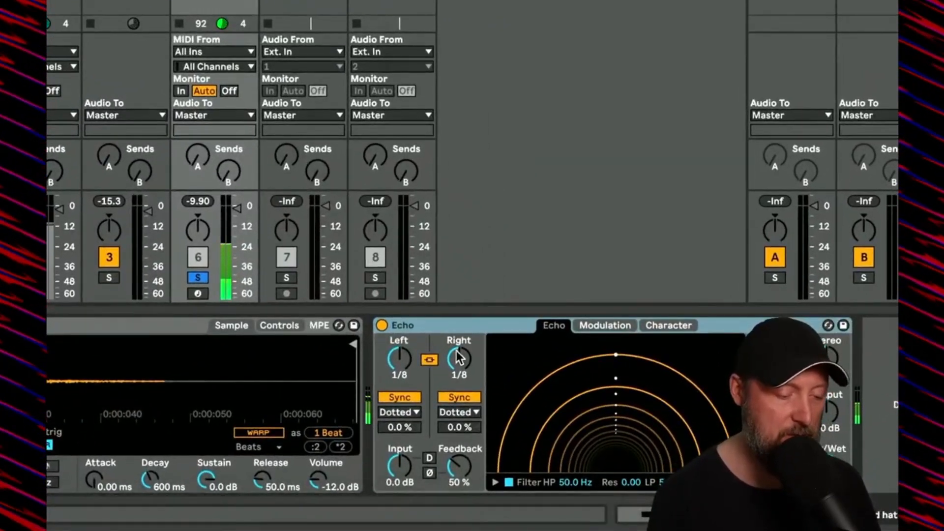
Switch Echo's left and right delays to unsynced time and set both, linked, to 8.48 ms.
{"action": "left_click", "coordinate": [432, 360]}
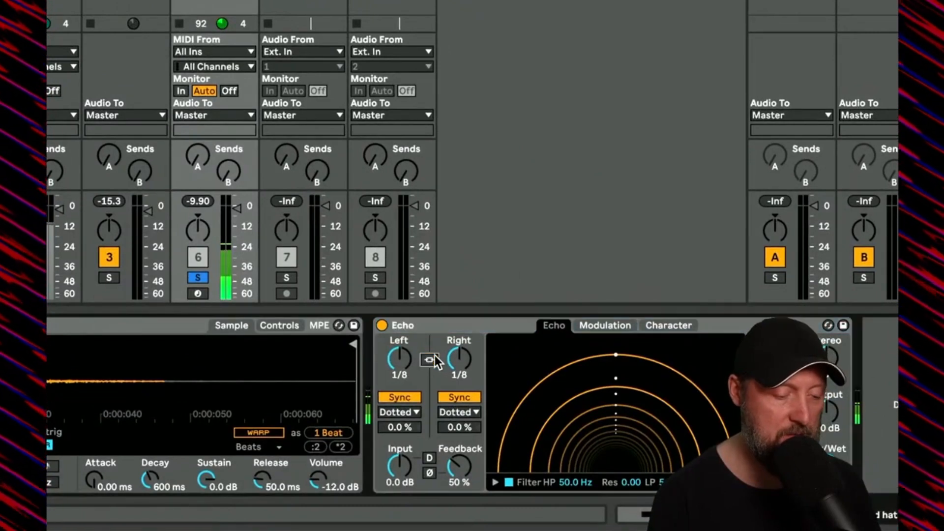
{"action": "left_click", "coordinate": [448, 397]}
{"action": "left_click_drag", "start_coordinate": [458, 359], "coordinate": [458, 431]}
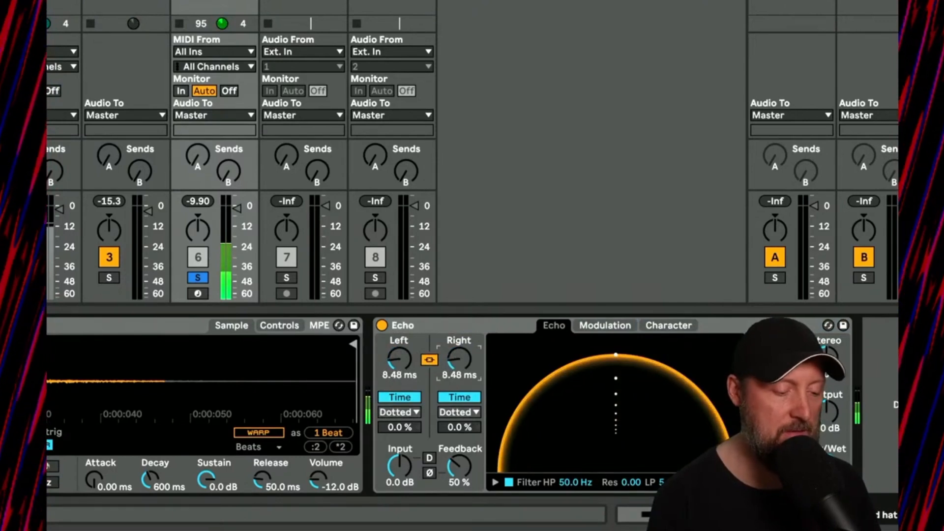
Turn off sync for Echo's modulation and set its phase to 8.4° and its frequency to 0.05 Hz.
{"action": "left_click", "coordinate": [600, 326]}
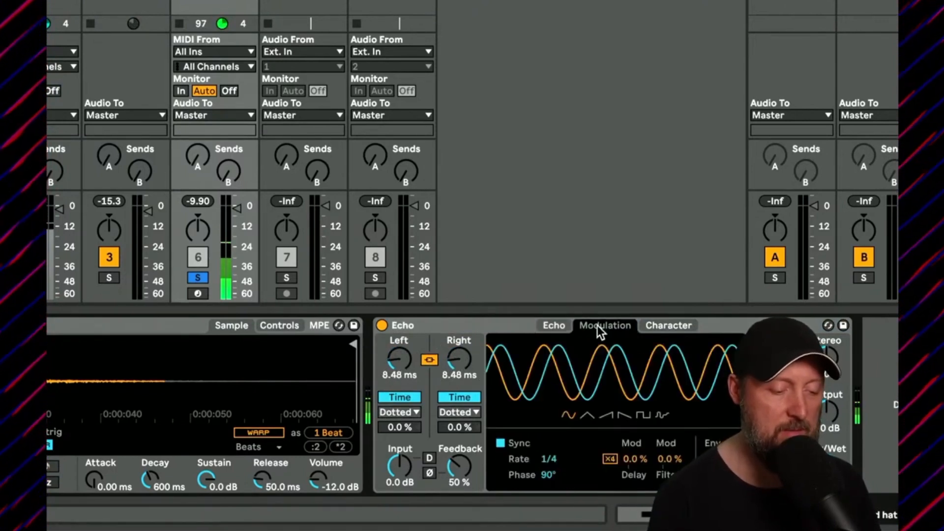
{"action": "left_click", "coordinate": [501, 443]}
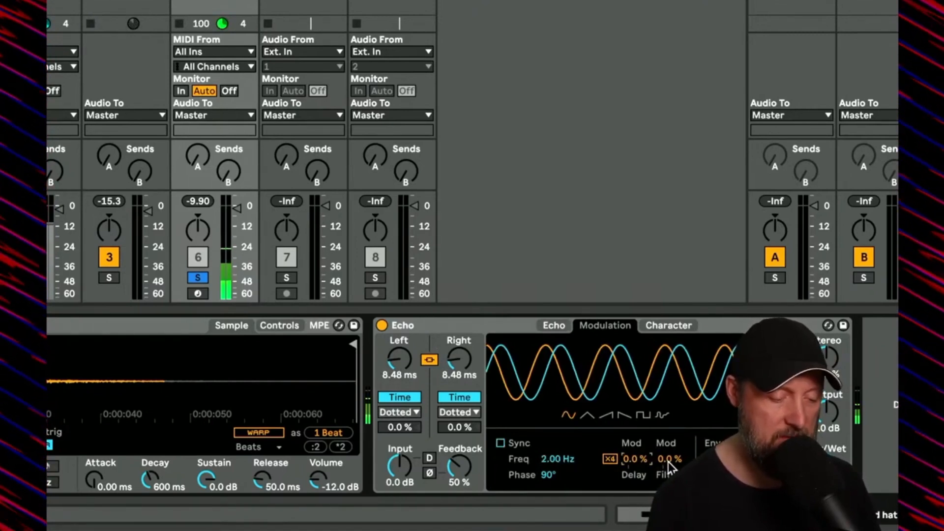
{"action": "left_click_drag", "start_coordinate": [547, 474], "coordinate": [547, 506]}
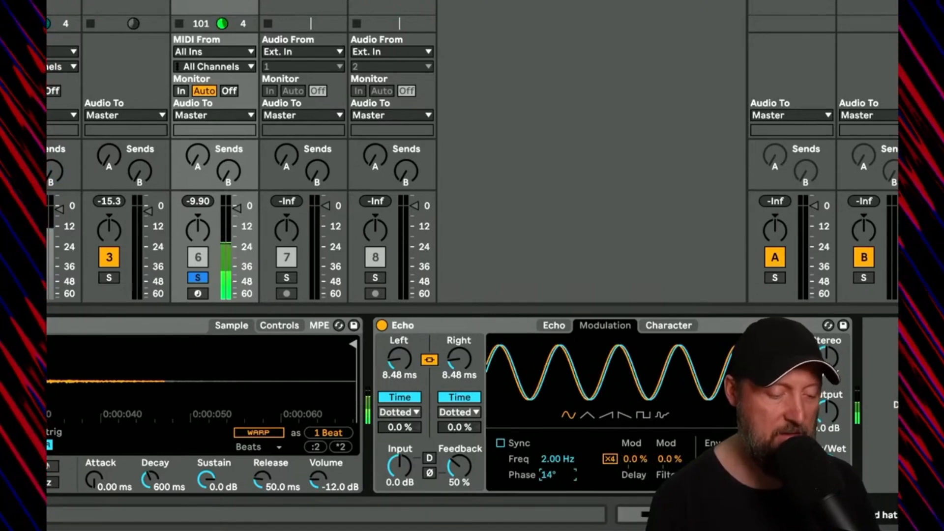
{"action": "left_click_drag", "start_coordinate": [547, 475], "coordinate": [547, 480]}
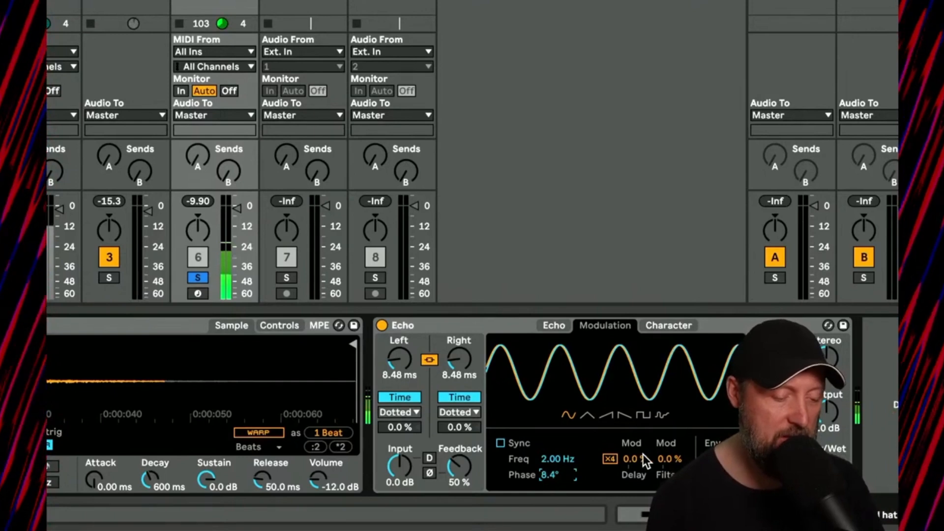
{"action": "left_click", "coordinate": [564, 497]}
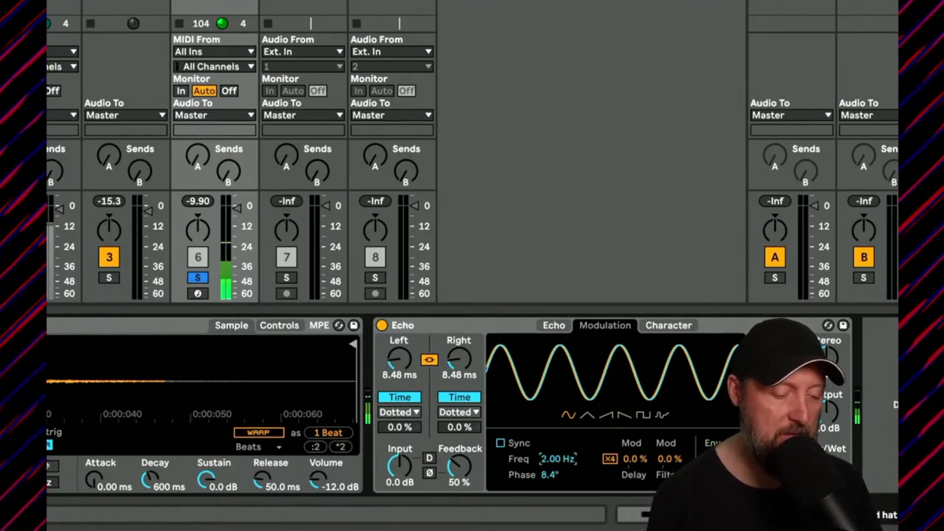
{"action": "left_click_drag", "start_coordinate": [557, 461], "coordinate": [557, 497]}
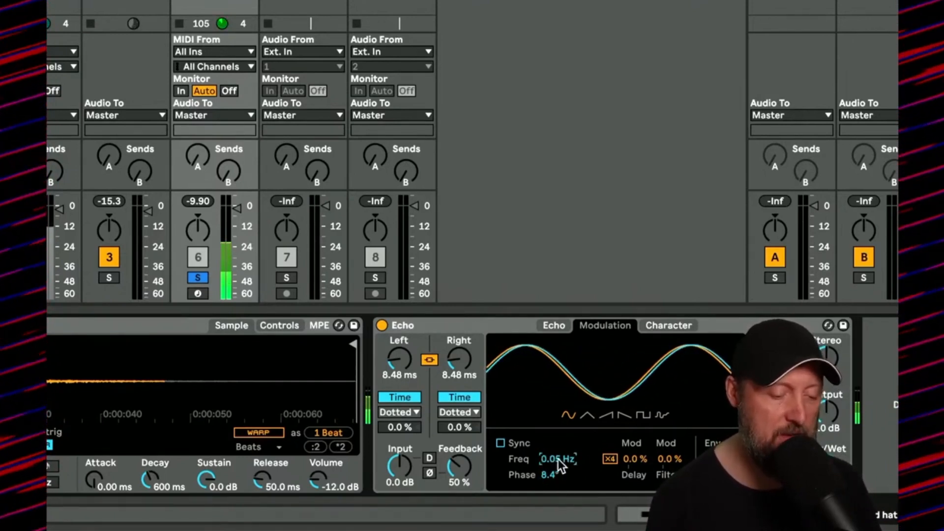
Change Echo's modulation waveform to a rising sawtooth and set its phase to 180°.
{"action": "left_click", "coordinate": [608, 415]}
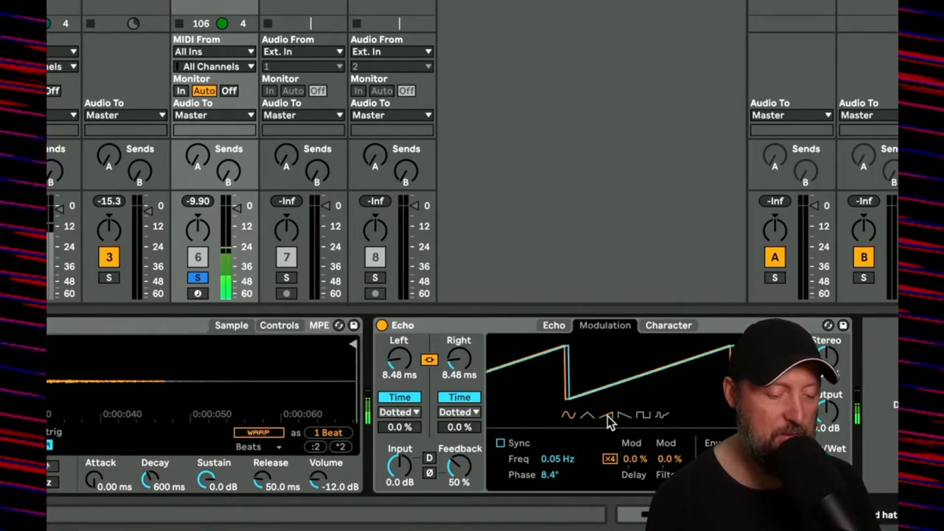
{"action": "left_click_drag", "start_coordinate": [553, 480], "coordinate": [553, 445]}
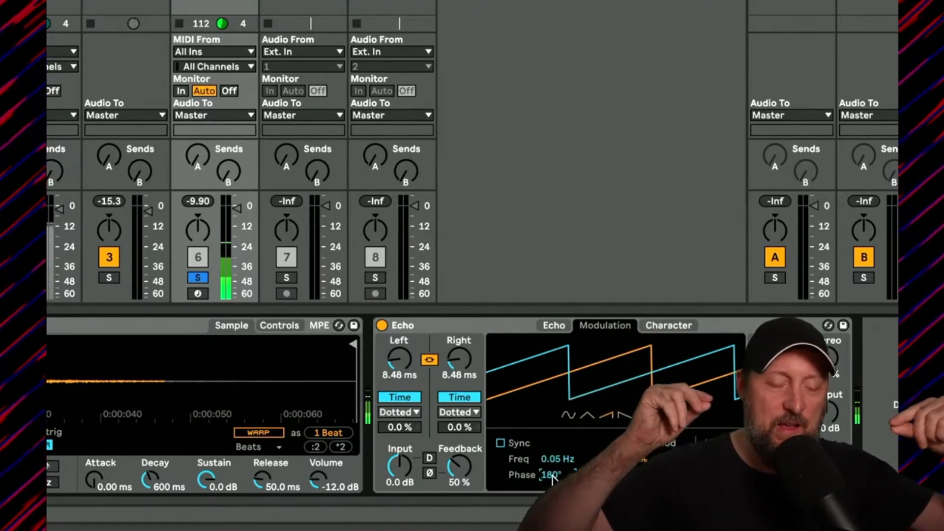
Set Echo's delay modulation amount to 100 % and raise its feedback to 93 %.
{"action": "left_click_drag", "start_coordinate": [459, 466], "coordinate": [458, 448]}
{"action": "left_click_drag", "start_coordinate": [636, 458], "coordinate": [635, 437]}
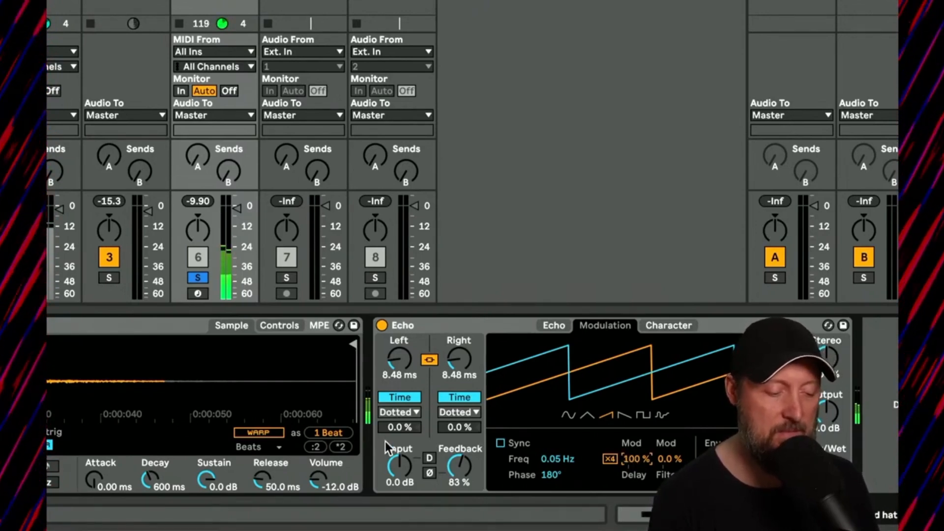
{"action": "left_click_drag", "start_coordinate": [462, 473], "coordinate": [462, 470]}
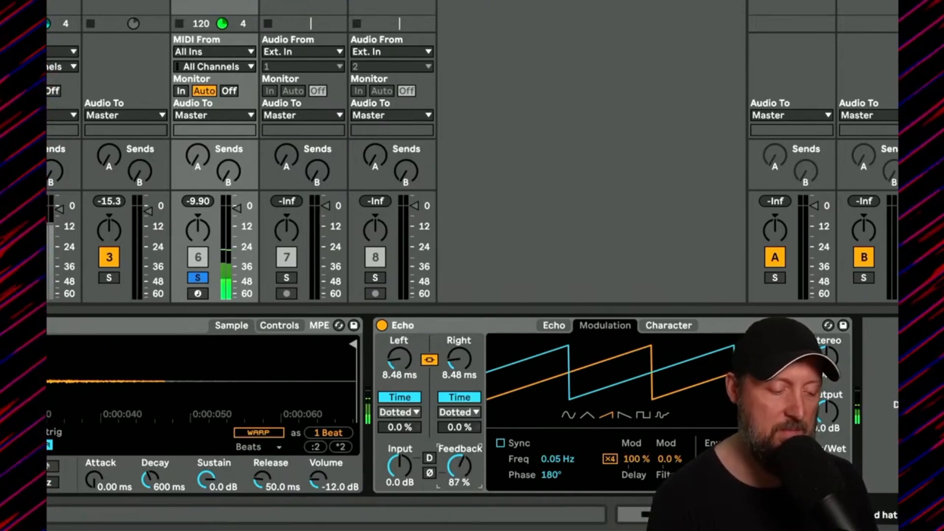
{"action": "left_click_drag", "start_coordinate": [462, 469], "coordinate": [462, 464]}
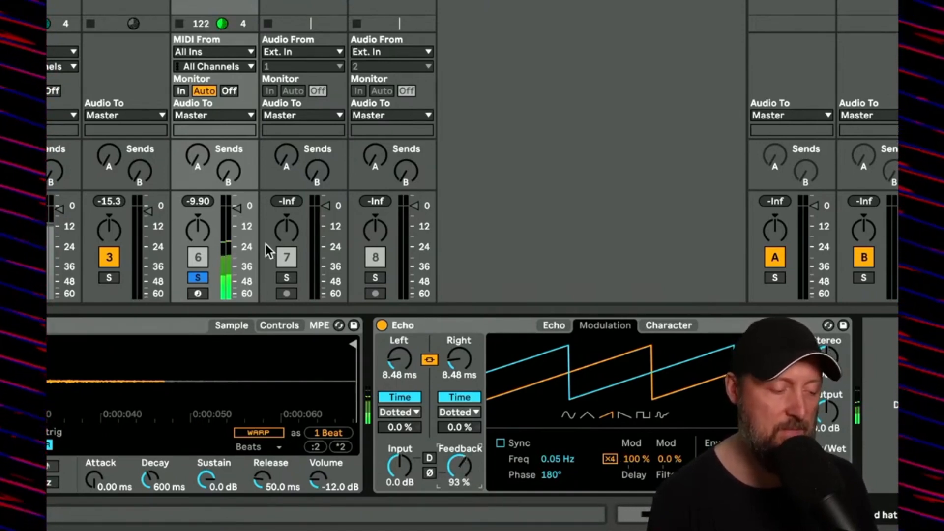
Unsolo the hat track and turn on the distortion option (D) for Echo's input.
{"action": "left_click", "coordinate": [198, 278]}
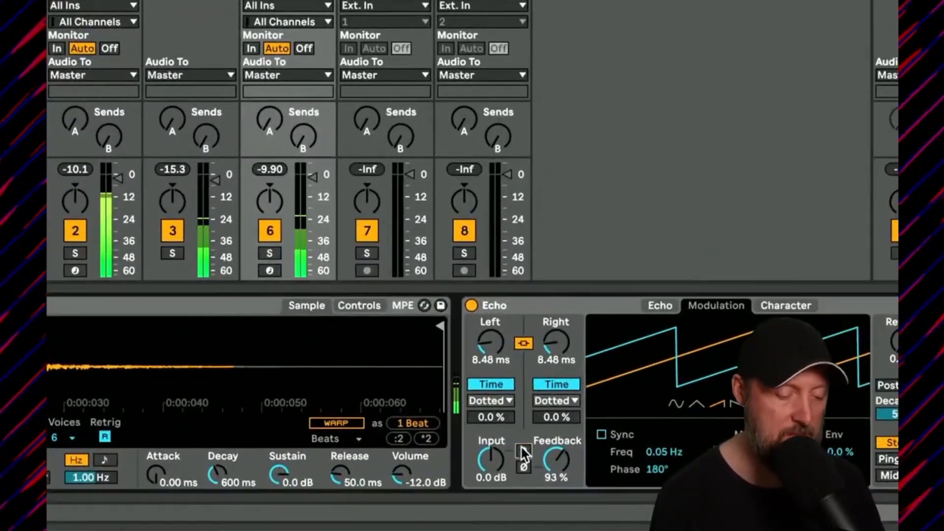
{"action": "left_click", "coordinate": [534, 498]}
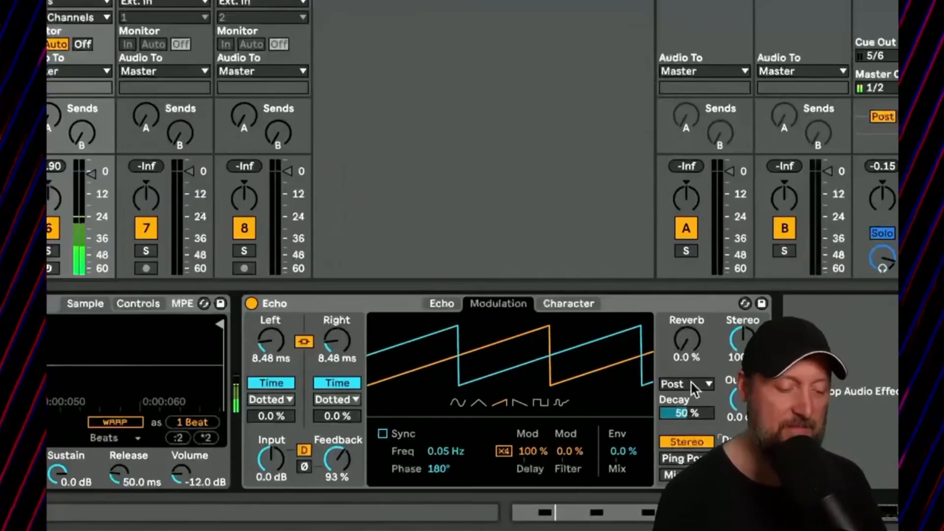
Set Echo's reverb amount to 23 %.
{"action": "left_click_drag", "start_coordinate": [697, 402], "coordinate": [697, 373]}
{"action": "left_click_drag", "start_coordinate": [687, 339], "coordinate": [687, 330]}
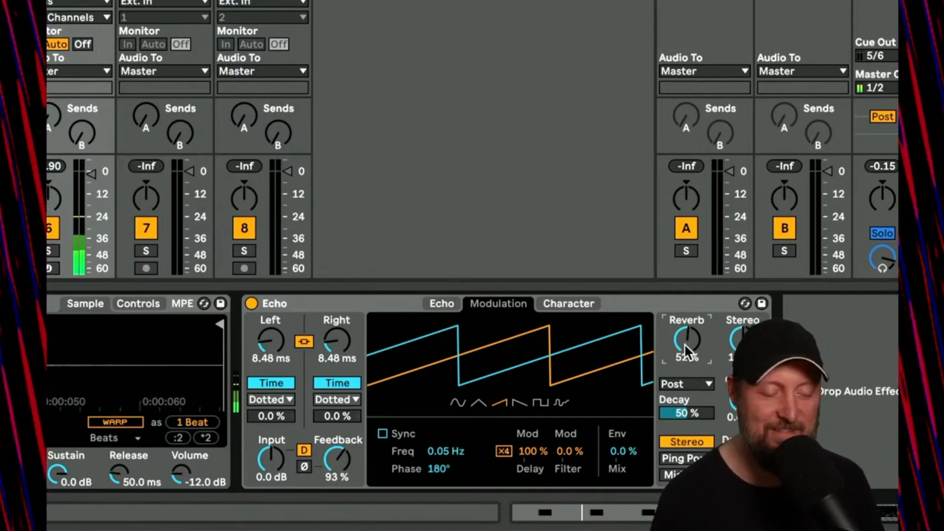
{"action": "left_click_drag", "start_coordinate": [685, 344], "coordinate": [685, 365]}
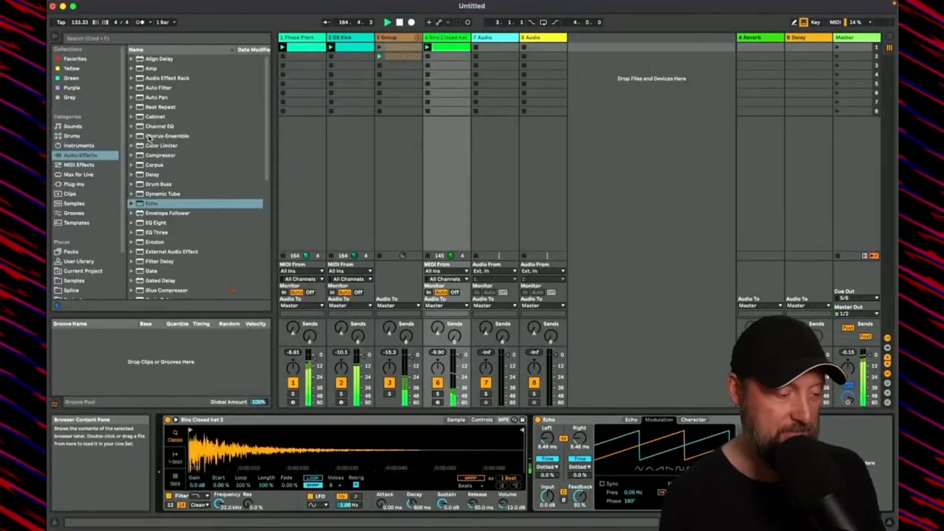
Add a Compressor after Echo on the hat track and switch its detection to Peak.
{"action": "left_click", "coordinate": [146, 155]}
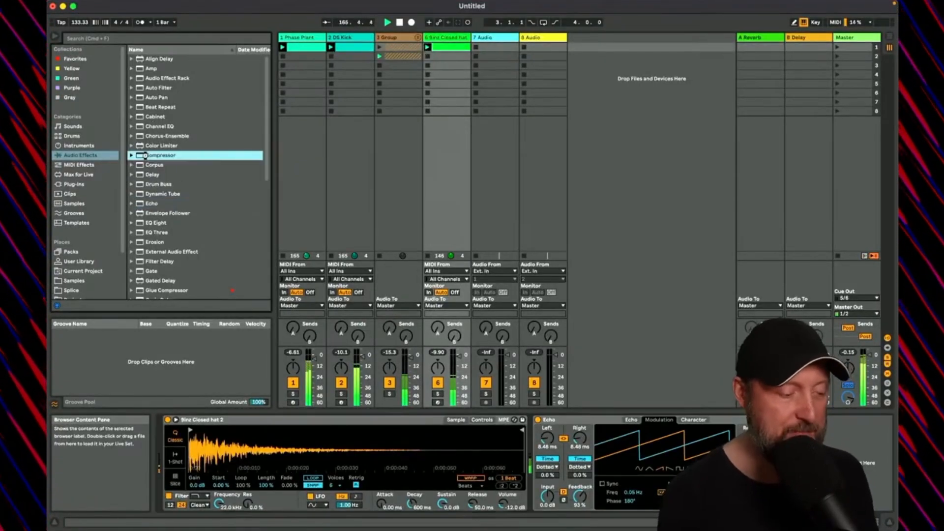
{"action": "double_click", "coordinate": [146, 155]}
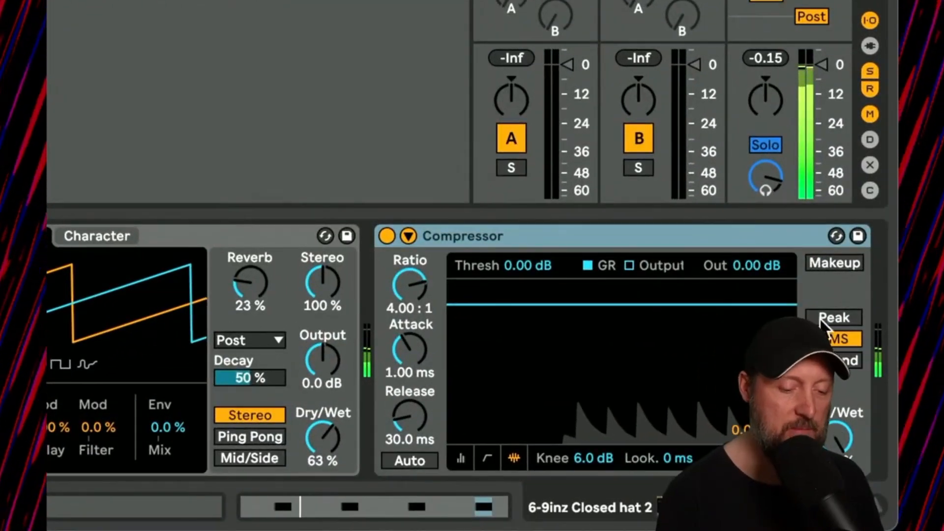
{"action": "left_click", "coordinate": [834, 318]}
Set the Compressor's ratio to 7.00:1 and its threshold to -35.9 dB, leaving makeup gain off.
{"action": "left_click", "coordinate": [820, 264]}
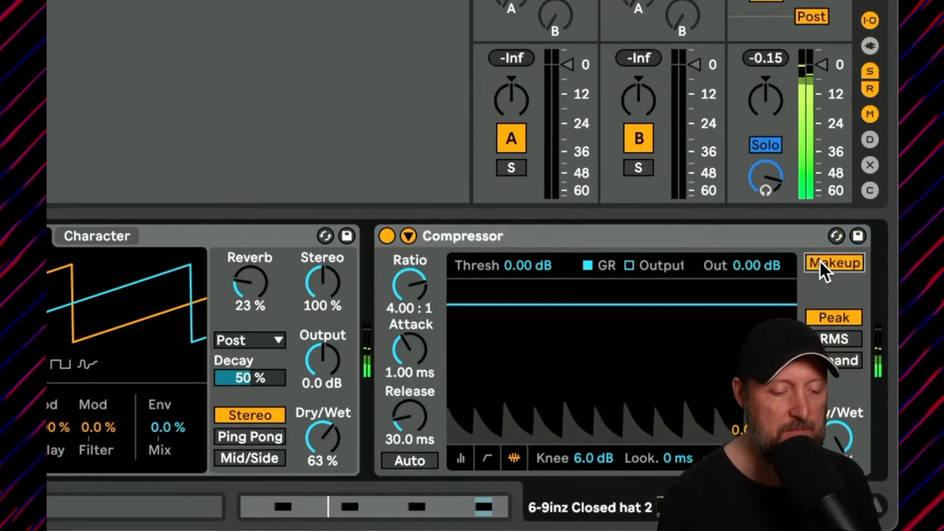
{"action": "left_click_drag", "start_coordinate": [410, 285], "coordinate": [411, 269]}
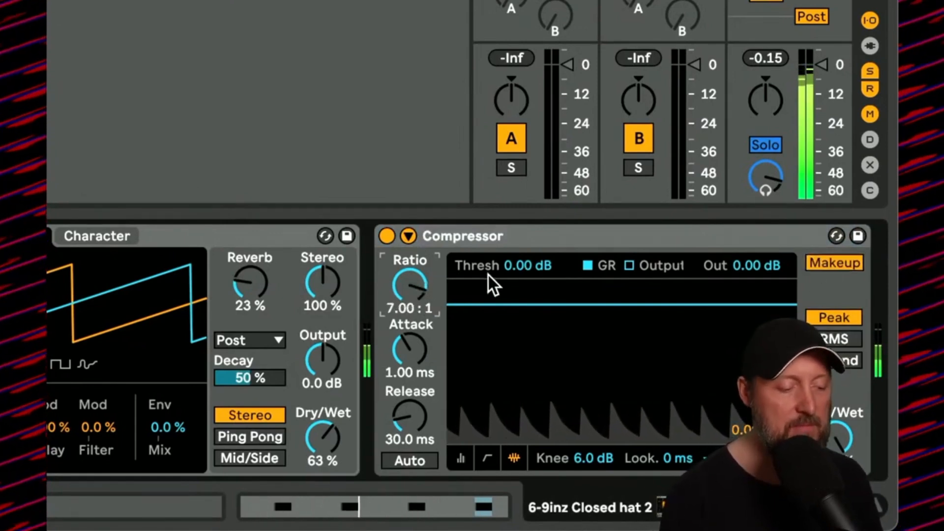
{"action": "left_click", "coordinate": [811, 265]}
{"action": "left_click_drag", "start_coordinate": [525, 265], "coordinate": [525, 332]}
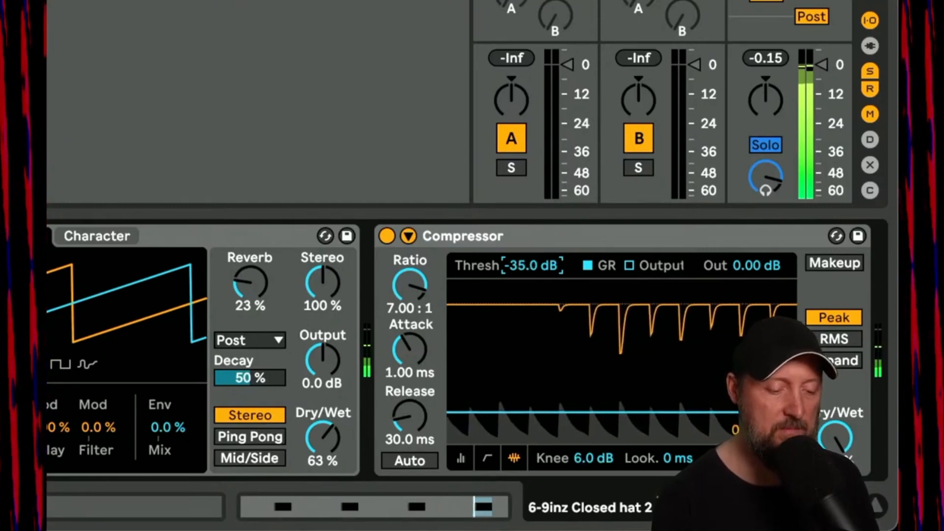
{"action": "left_click_drag", "start_coordinate": [519, 266], "coordinate": [519, 267]}
Raise the Compressor's output gain to 7.31 dB and shorten its attack to 0.32 ms.
{"action": "left_click_drag", "start_coordinate": [756, 266], "coordinate": [756, 252]}
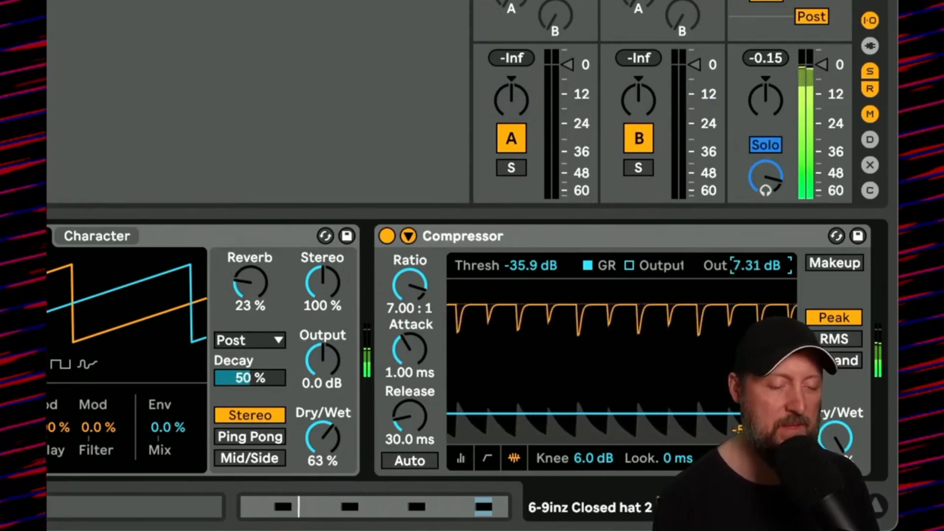
{"action": "left_click_drag", "start_coordinate": [412, 350], "coordinate": [412, 367]}
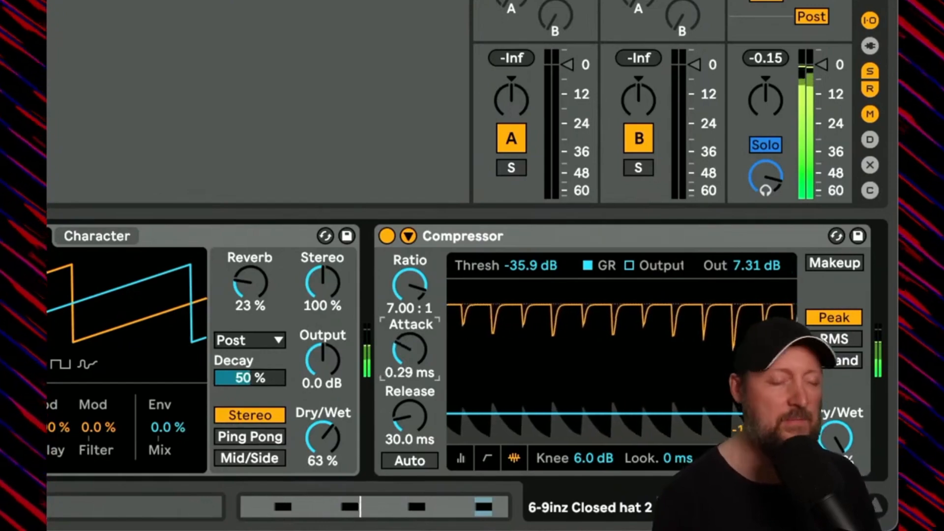
{"action": "left_click_drag", "start_coordinate": [409, 350], "coordinate": [409, 348]}
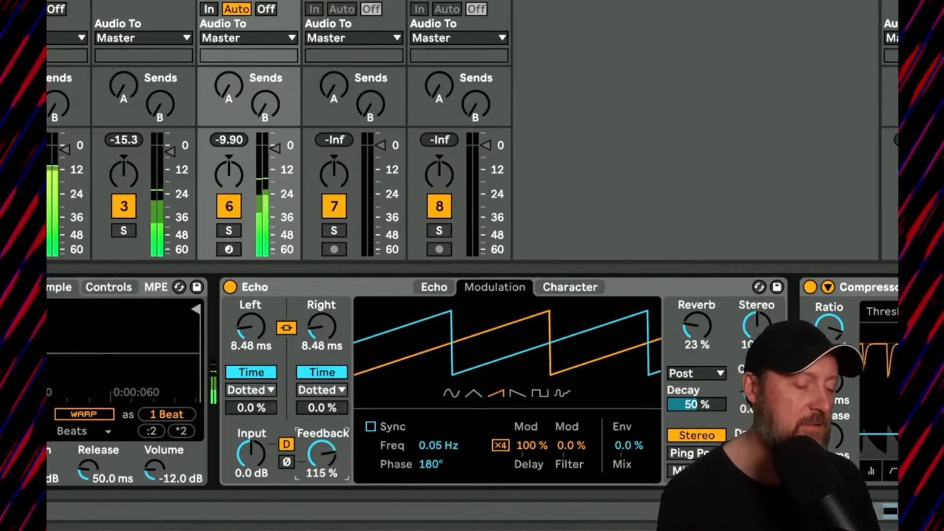
Set Echo's feedback to 101 % and its filter to high-pass 264 Hz, resonance 0.15, and low-pass 7.05 kHz, resonance 0.04.
{"action": "left_click_drag", "start_coordinate": [322, 454], "coordinate": [322, 456]}
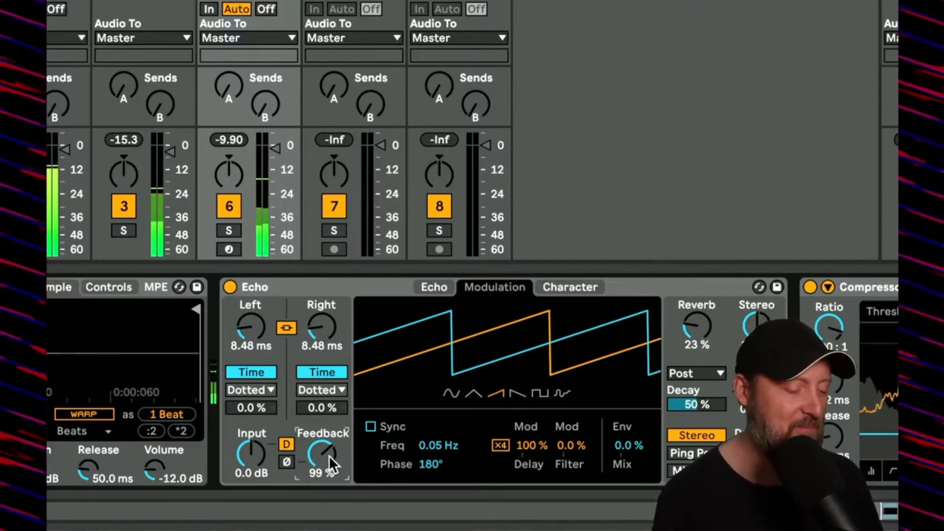
{"action": "left_click_drag", "start_coordinate": [329, 455], "coordinate": [329, 453]}
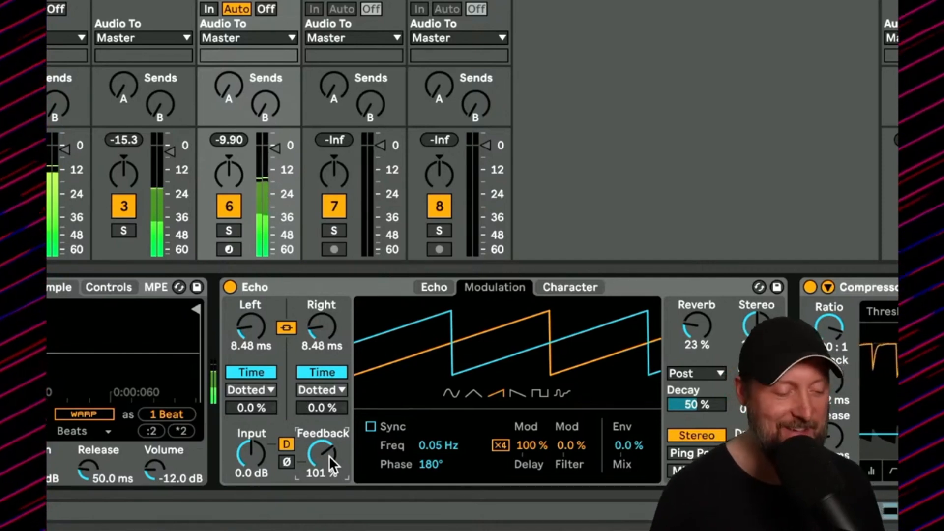
{"action": "left_click", "coordinate": [440, 286]}
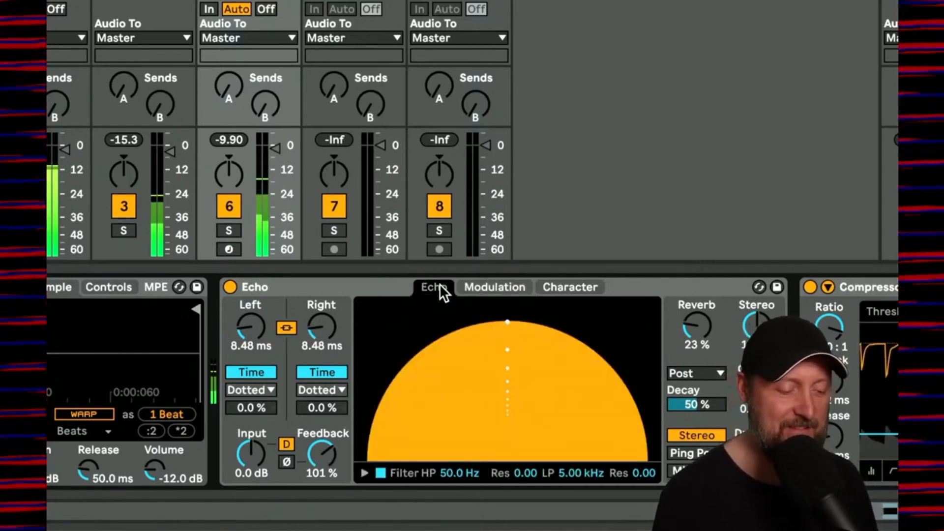
{"action": "left_click", "coordinate": [364, 472]}
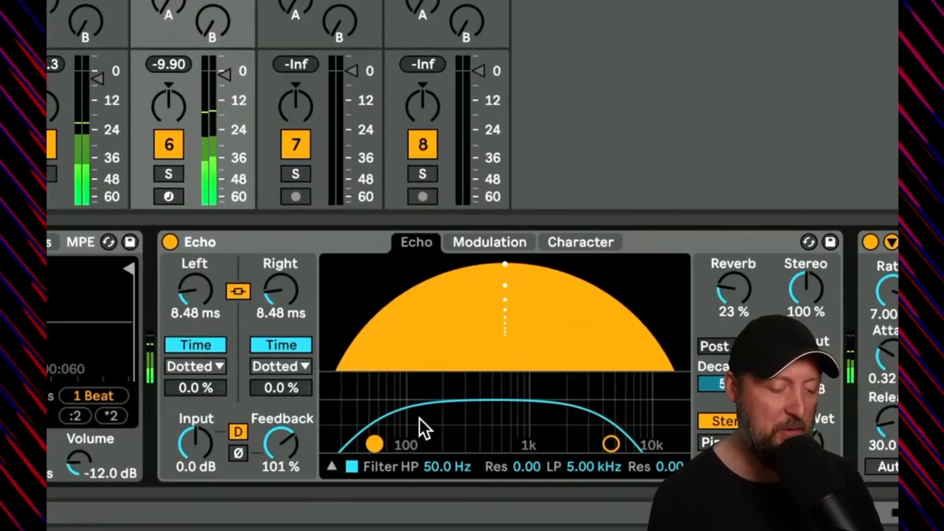
{"action": "left_click_drag", "start_coordinate": [384, 435], "coordinate": [459, 411]}
{"action": "left_click_drag", "start_coordinate": [610, 444], "coordinate": [628, 436]}
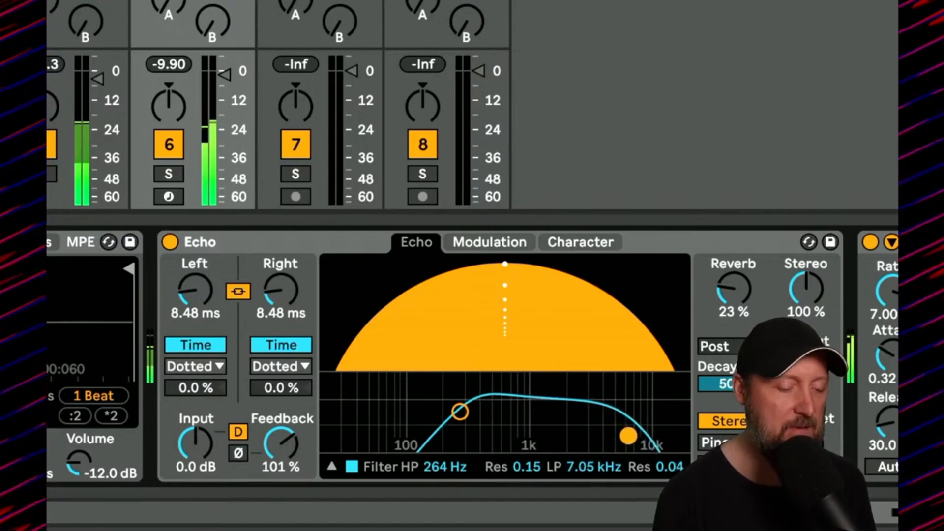
Lower Echo's feedback to 95 %.
{"action": "left_click", "coordinate": [279, 445]}
{"action": "left_click_drag", "start_coordinate": [280, 445], "coordinate": [279, 450]}
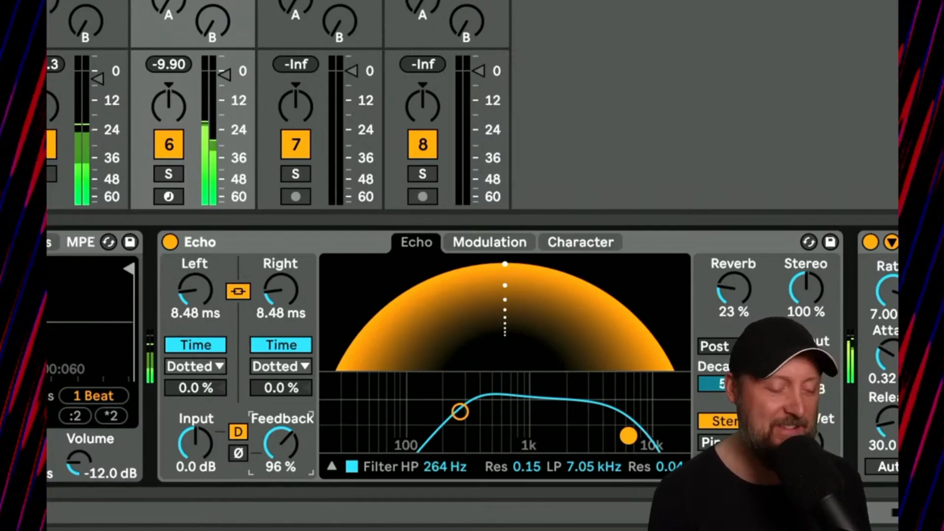
{"action": "left_click_drag", "start_coordinate": [280, 450], "coordinate": [278, 448]}
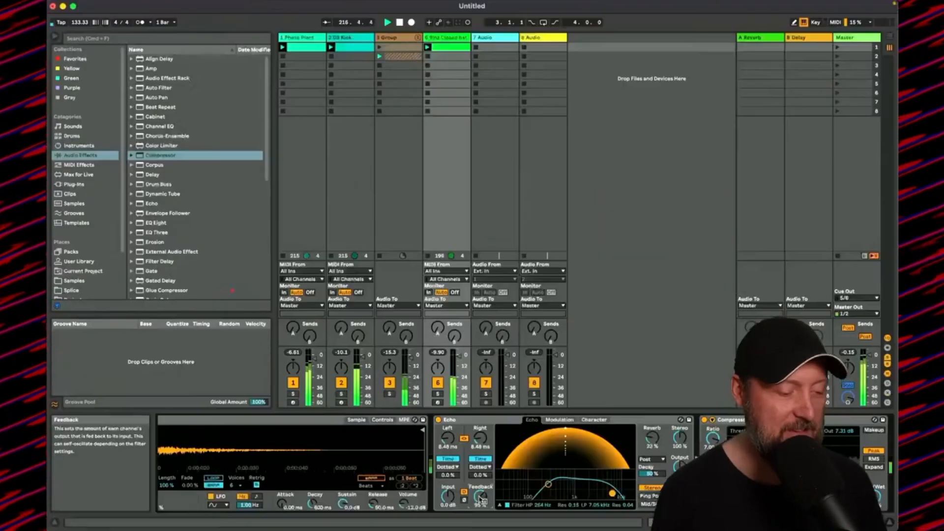
Raise the automatable Chord Range macro of Phase Plant on track 1 to 10 %.
{"action": "left_click", "coordinate": [301, 38]}
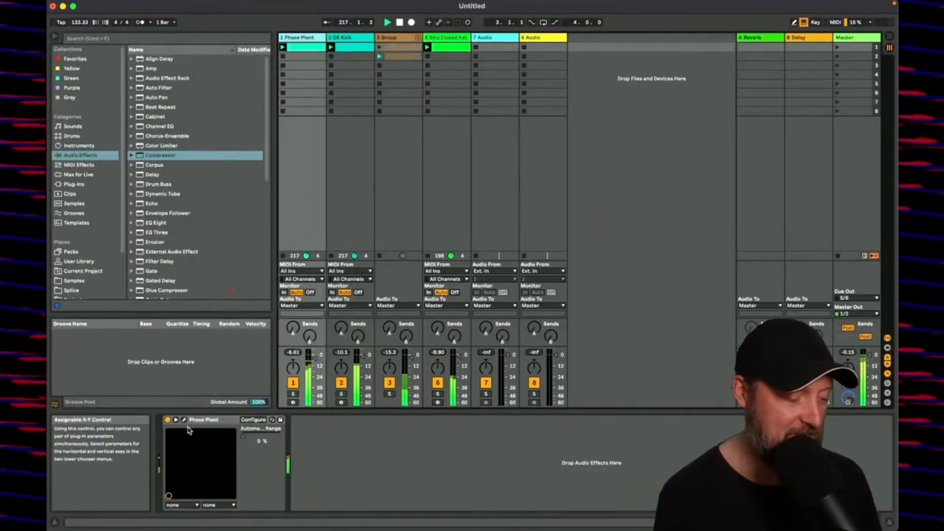
{"action": "left_click_drag", "start_coordinate": [244, 436], "coordinate": [251, 436]}
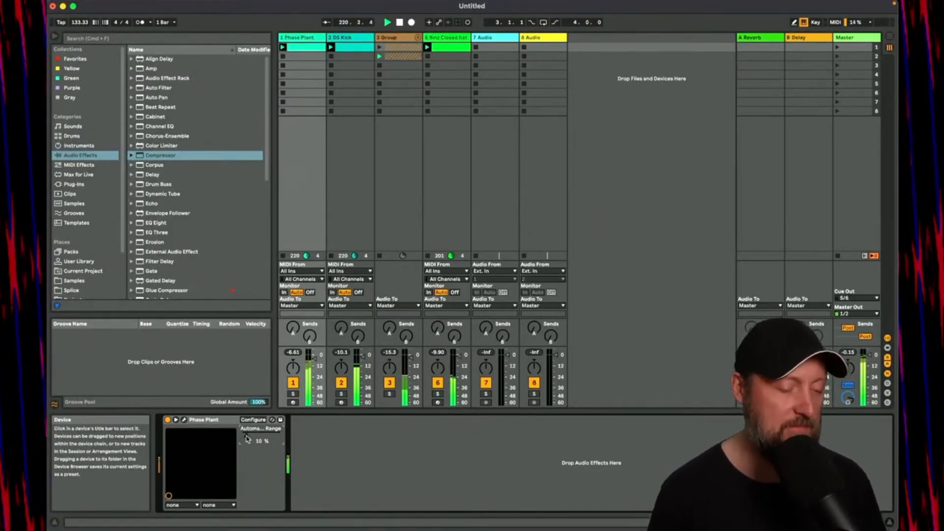
Lower the high-pass filter in the hat track's Echo to 98.1 Hz with resonance 0.12, and stop the kick clip.
{"action": "left_click", "coordinate": [450, 38]}
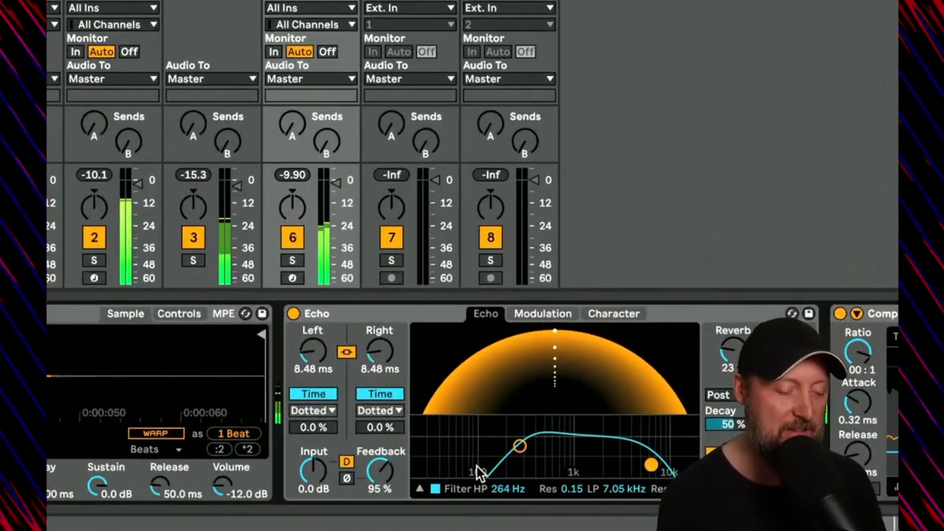
{"action": "left_click_drag", "start_coordinate": [520, 446], "coordinate": [480, 451]}
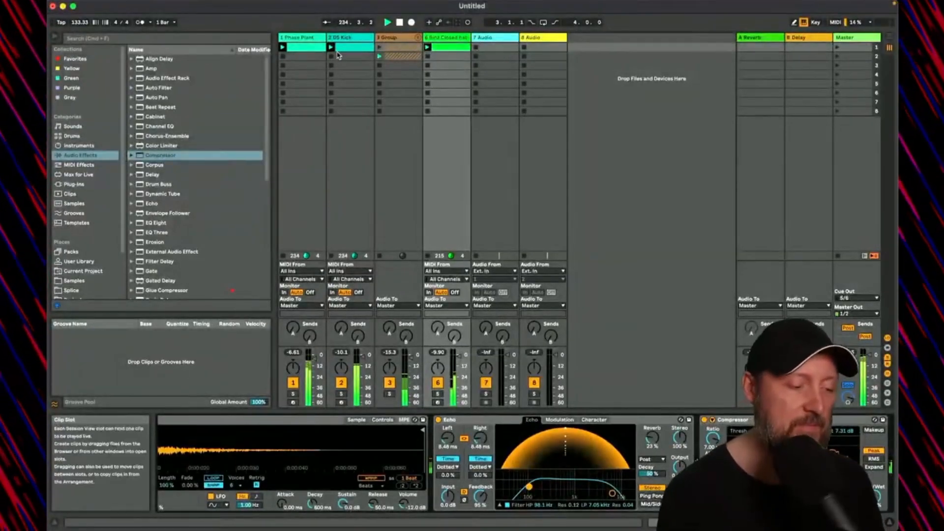
{"action": "left_click", "coordinate": [332, 57]}
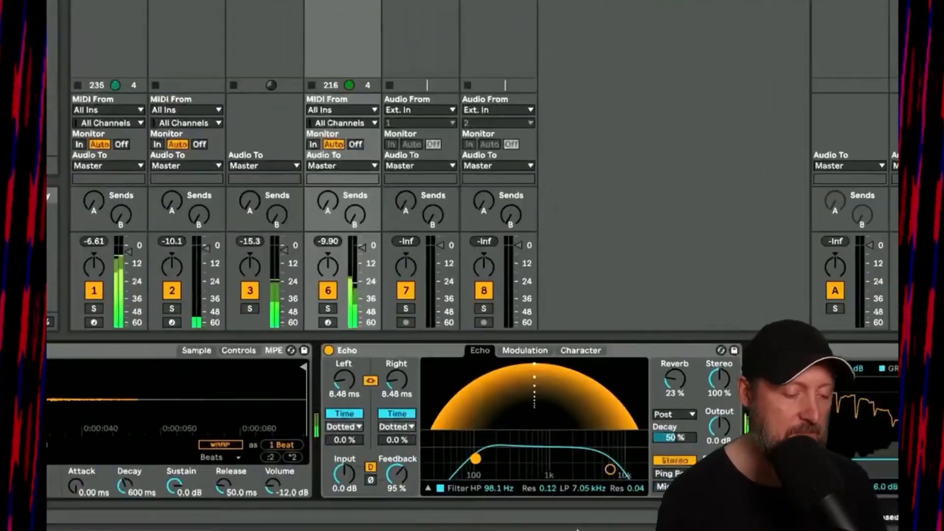
{"action": "left_click_drag", "start_coordinate": [479, 496], "coordinate": [479, 493]}
{"action": "left_click_drag", "start_coordinate": [397, 474], "coordinate": [399, 479]}
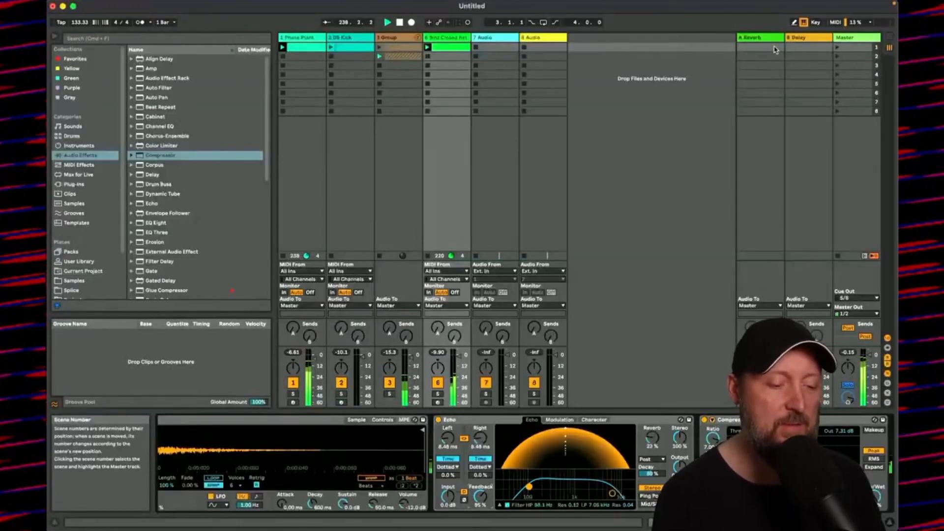
Turn the hat track's send A fully up and lengthen the Reverb return's decay to 29.1 s.
{"action": "left_click", "coordinate": [766, 39]}
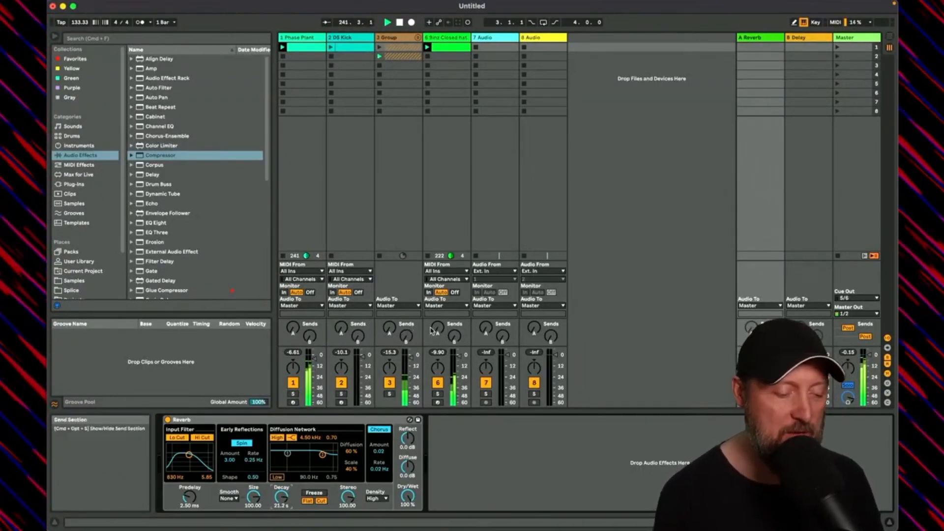
{"action": "left_click_drag", "start_coordinate": [437, 327], "coordinate": [437, 320]}
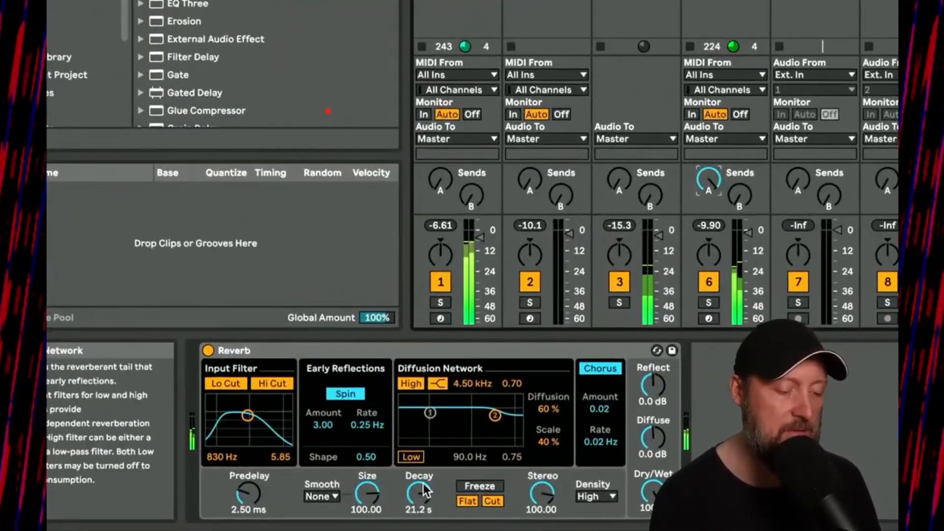
{"action": "left_click_drag", "start_coordinate": [424, 490], "coordinate": [424, 472]}
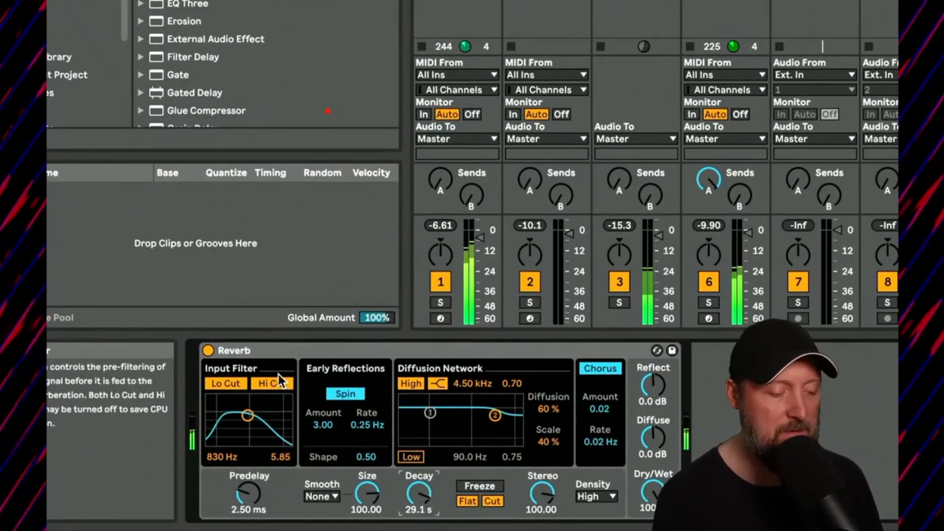
Set the Reverb's input filter to 2.41 kHz with width 6.57, its size to 2.91 and its decay to 39.8 s.
{"action": "left_click_drag", "start_coordinate": [247, 416], "coordinate": [261, 412]}
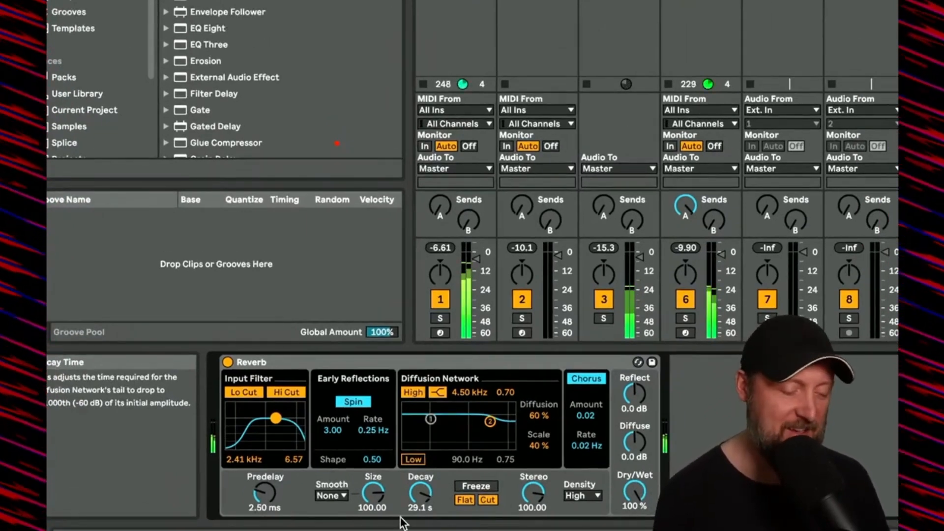
{"action": "left_click_drag", "start_coordinate": [373, 491], "coordinate": [373, 530]}
{"action": "left_click_drag", "start_coordinate": [421, 504], "coordinate": [421, 486]}
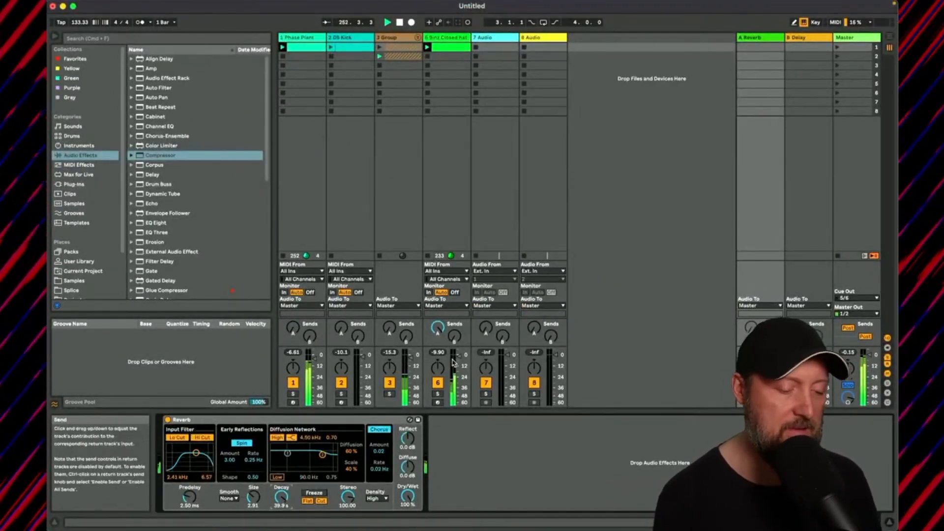
Raise the threshold of the hat track's Compressor to -31.3 dB.
{"action": "left_click", "coordinate": [450, 71]}
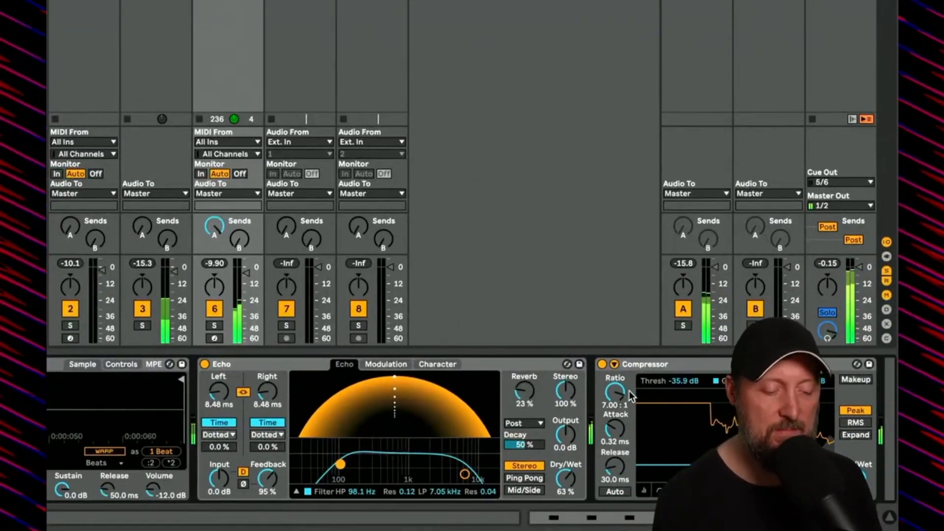
{"action": "left_click_drag", "start_coordinate": [691, 382], "coordinate": [690, 365]}
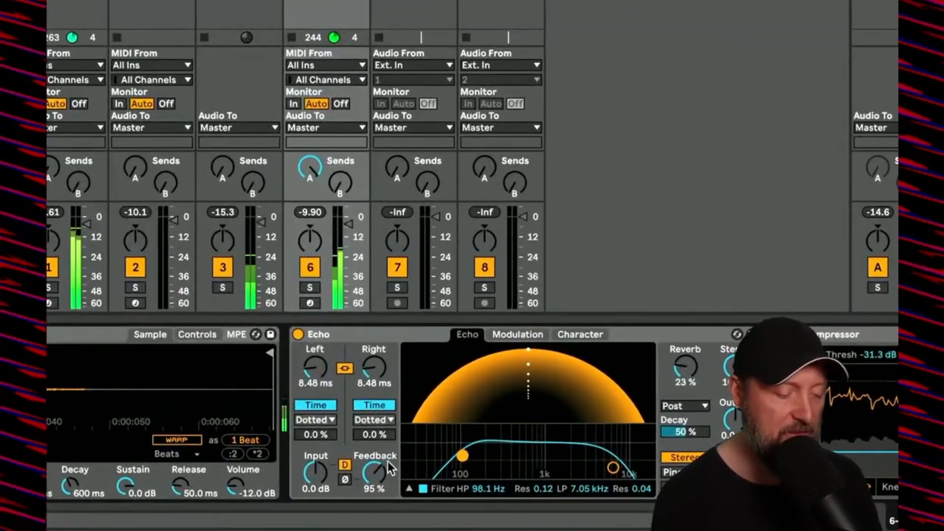
Widen Echo's filter to high-pass 58.2 Hz, resonance 0.11, and low-pass 8.68 kHz, resonance 0.06, and raise its feedback to 111 %.
{"action": "left_click_drag", "start_coordinate": [388, 463], "coordinate": [388, 474]}
{"action": "left_click_drag", "start_coordinate": [463, 454], "coordinate": [444, 457]}
{"action": "mouse_move", "coordinate": [613, 468]}
{"action": "left_mouse_down"}
{"action": "mouse_move", "coordinate": [628, 462]}
{"action": "mouse_move", "coordinate": [552, 462]}
{"action": "mouse_move", "coordinate": [620, 463]}
{"action": "left_mouse_up"}
{"action": "left_click_drag", "start_coordinate": [374, 473], "coordinate": [374, 465]}
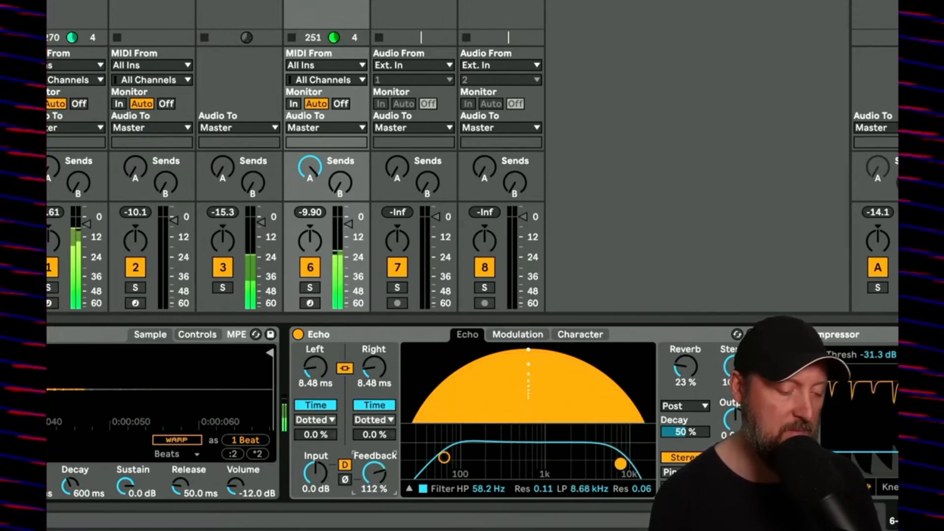
{"action": "left_click_drag", "start_coordinate": [384, 476], "coordinate": [384, 476]}
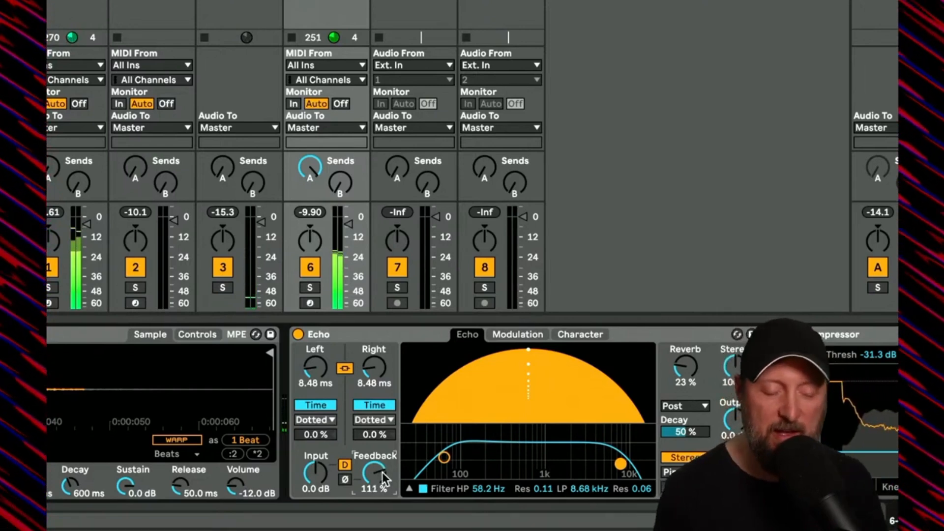